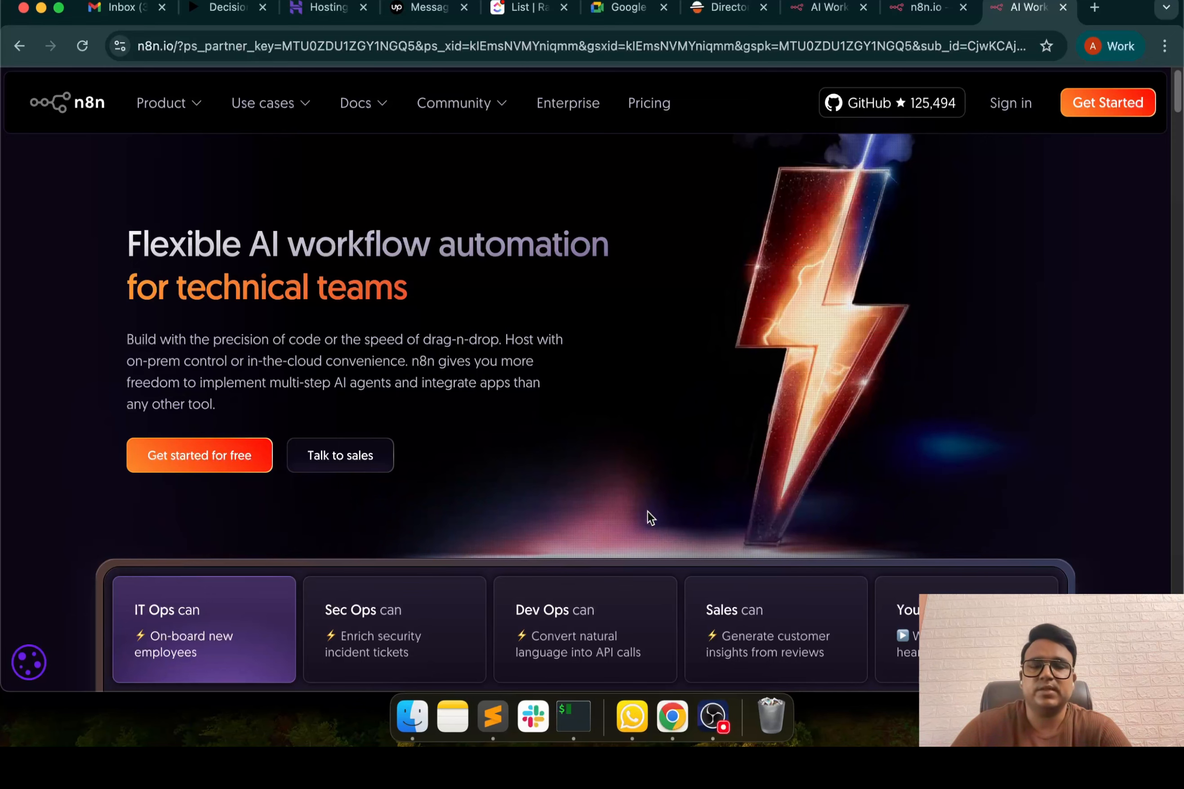
Switch to the n8n instance's sign-in page and sign in with the prefilled account credentials
click(916, 20)
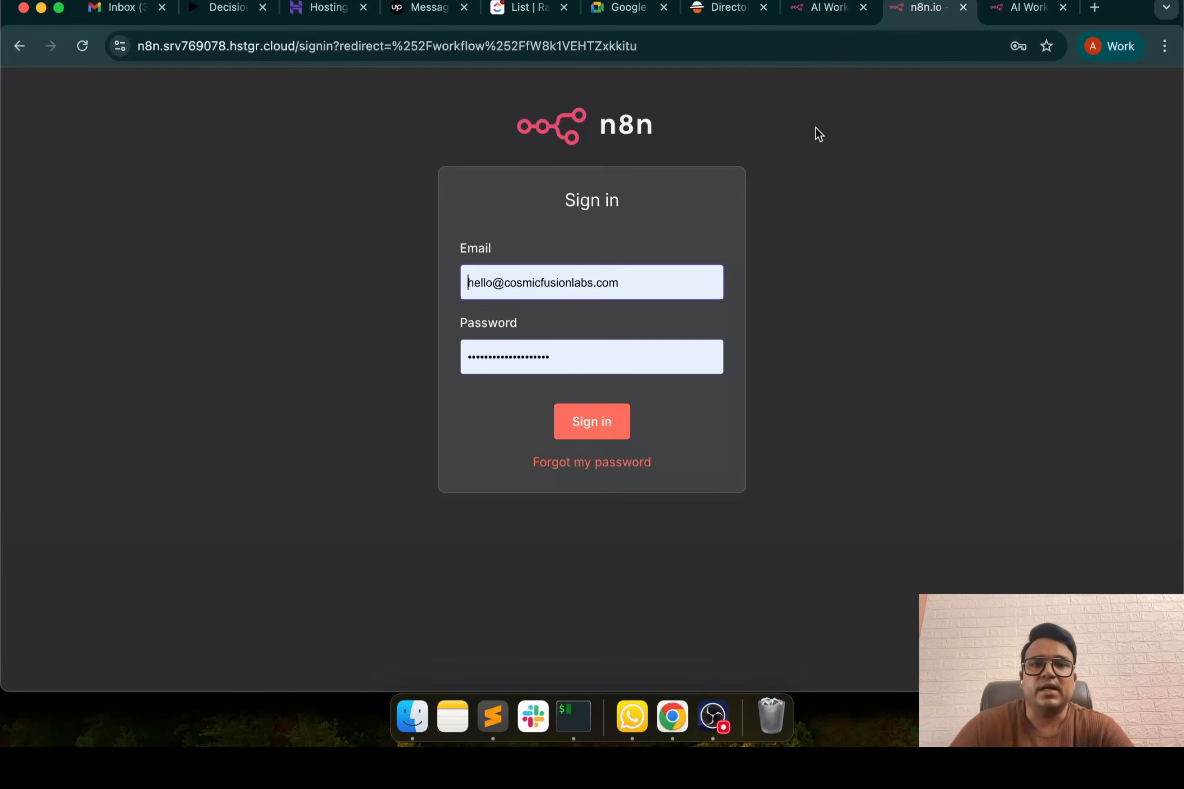
click(589, 425)
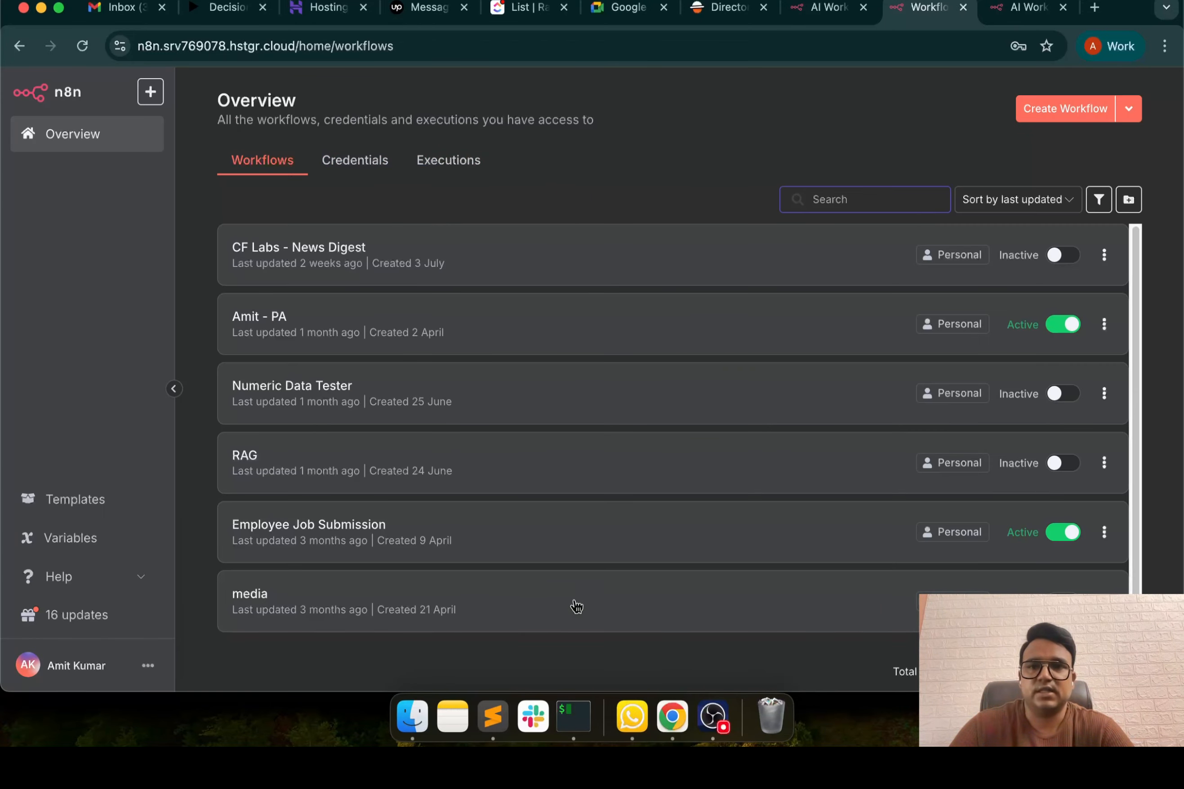
Look through the overview's credentials and executions lists, and return to the workflows list
click(360, 163)
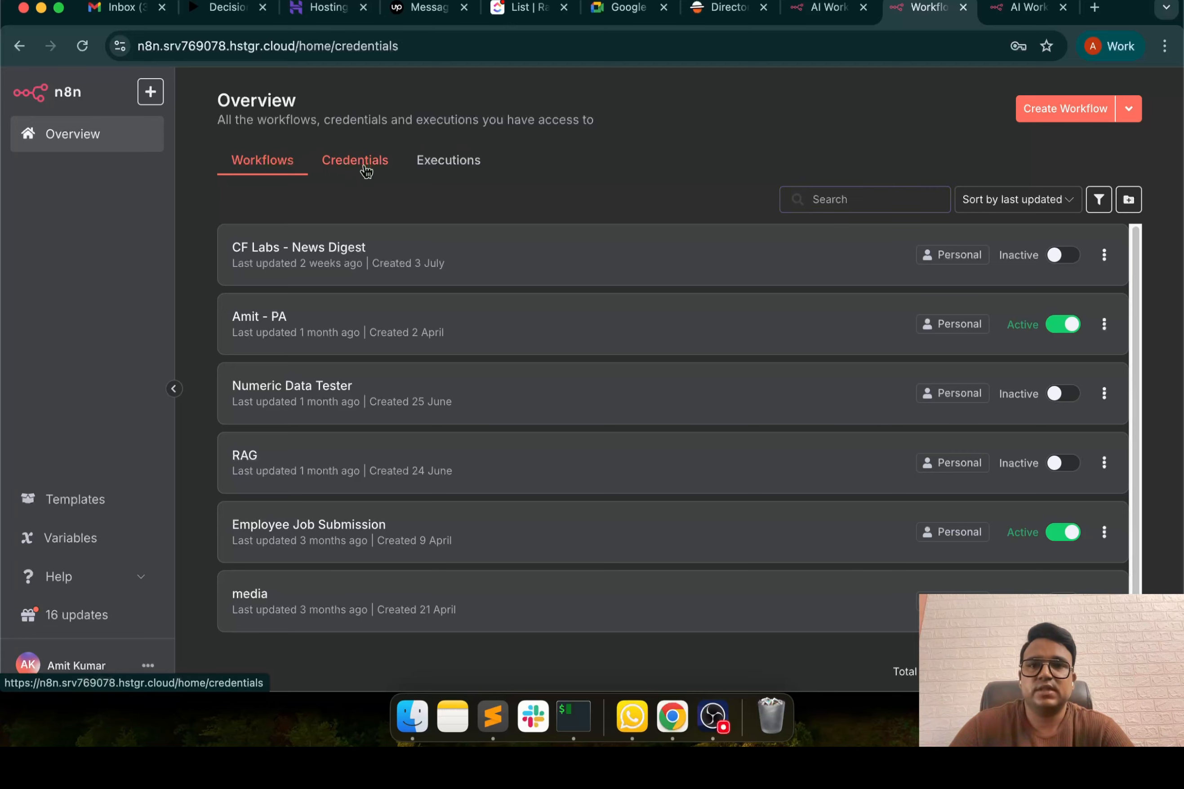
click(448, 161)
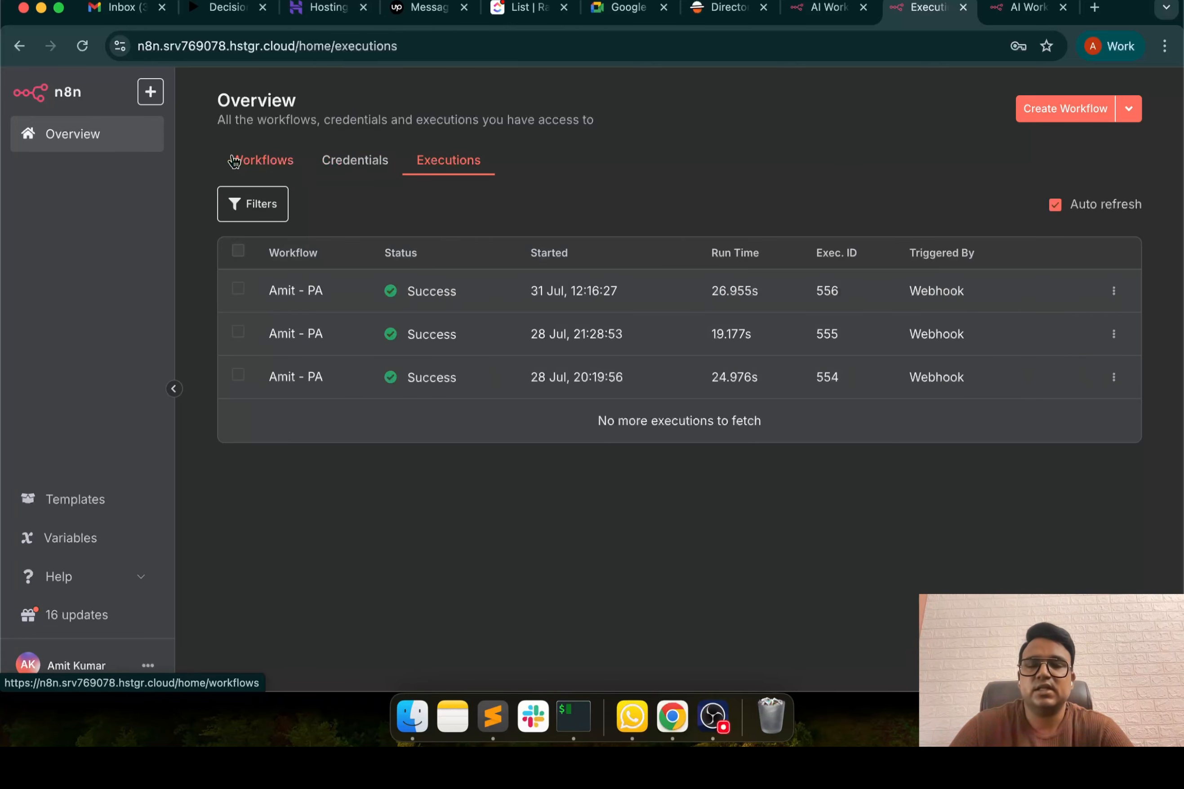
click(235, 162)
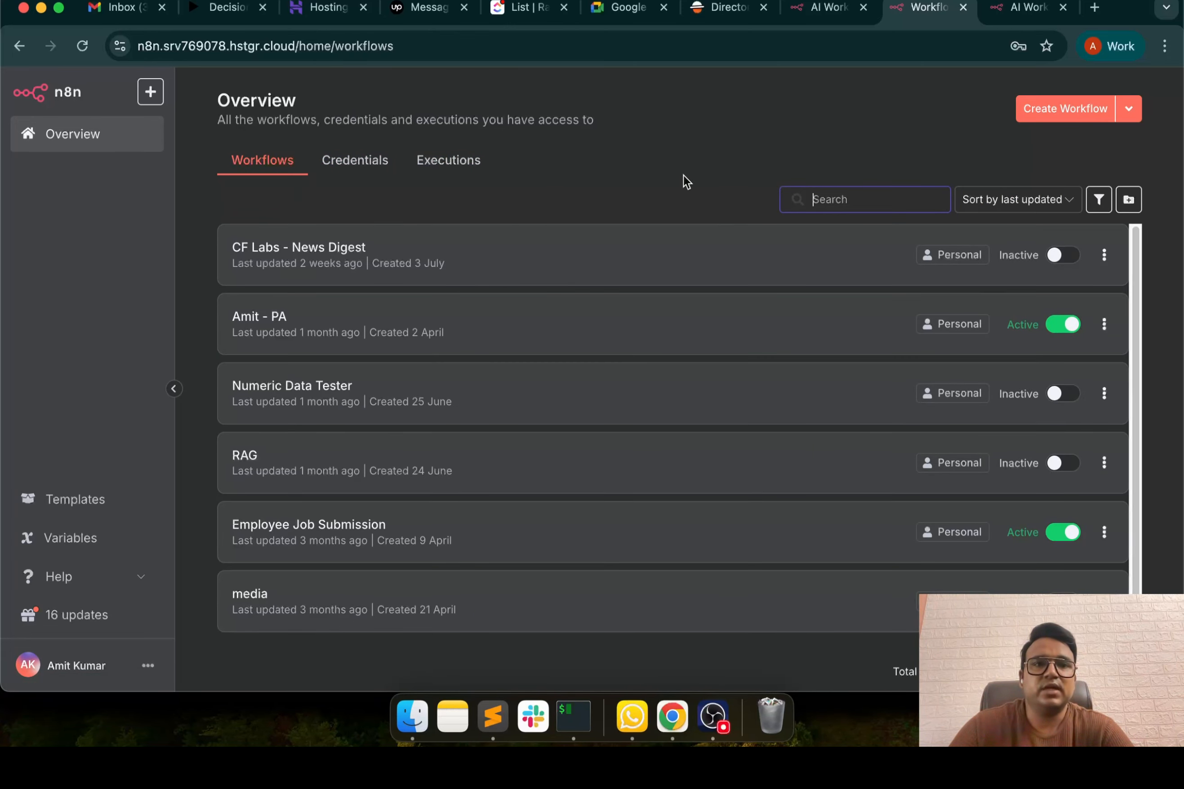
Create a new workflow and browse the trigger types available for its first step
click(1058, 110)
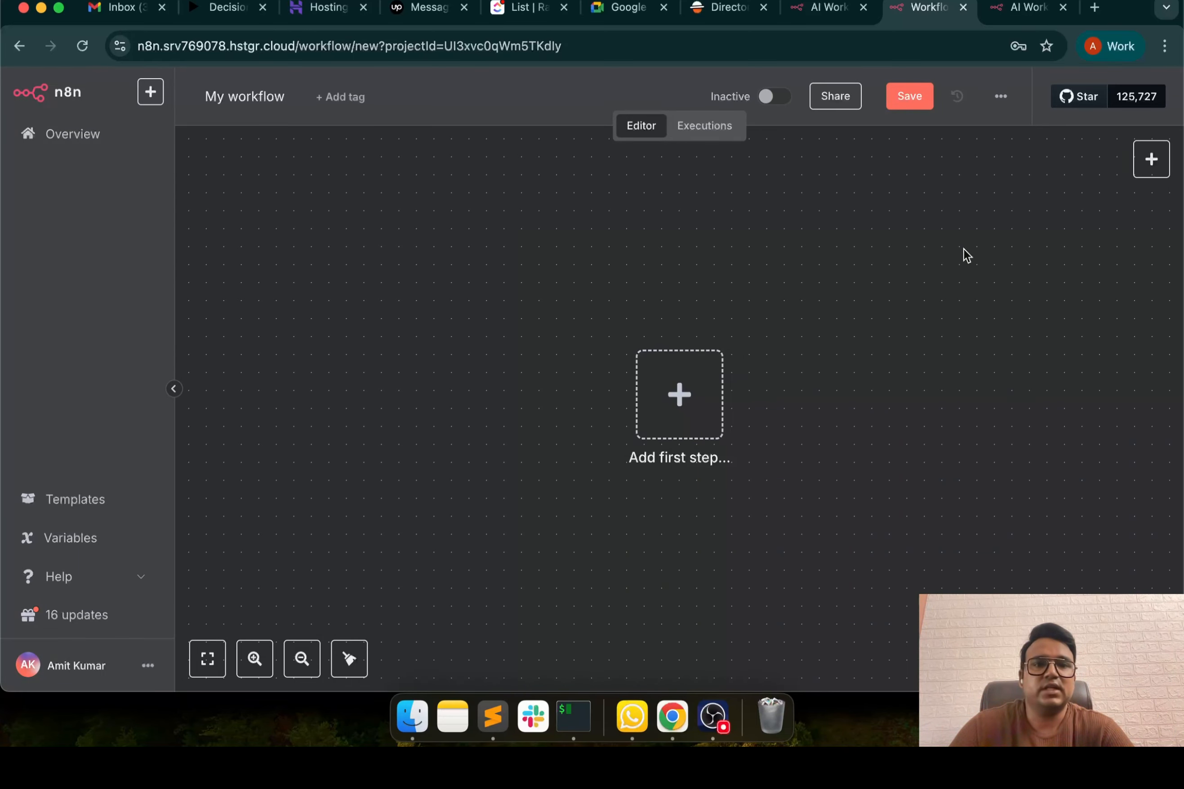
drag(651, 383, 318, 293)
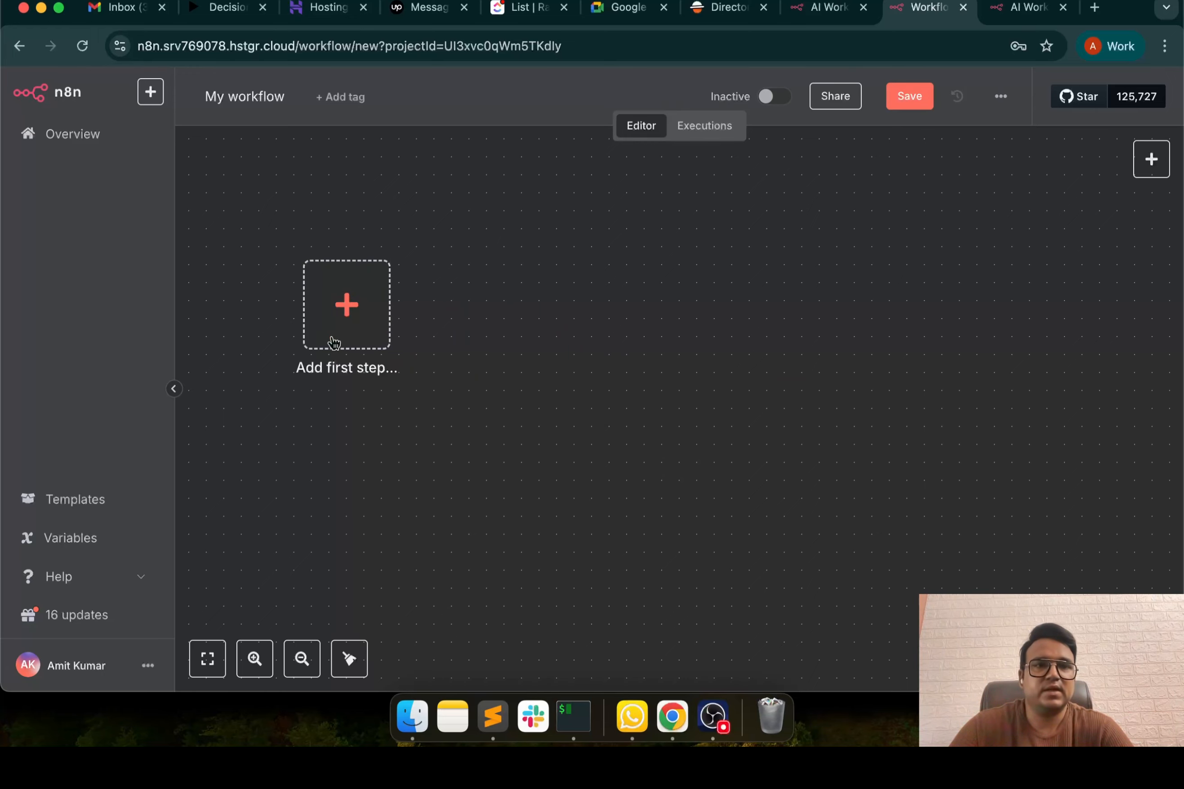
click(334, 343)
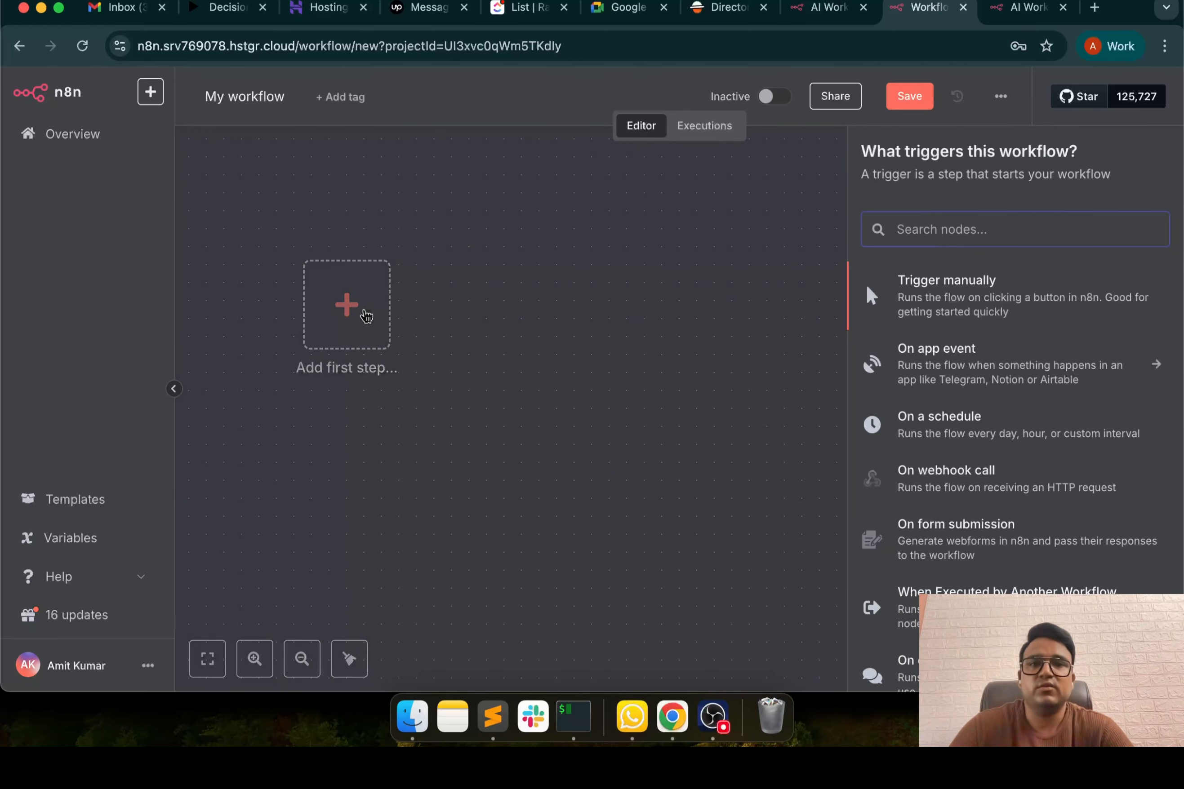
scroll(946, 539, down, 3)
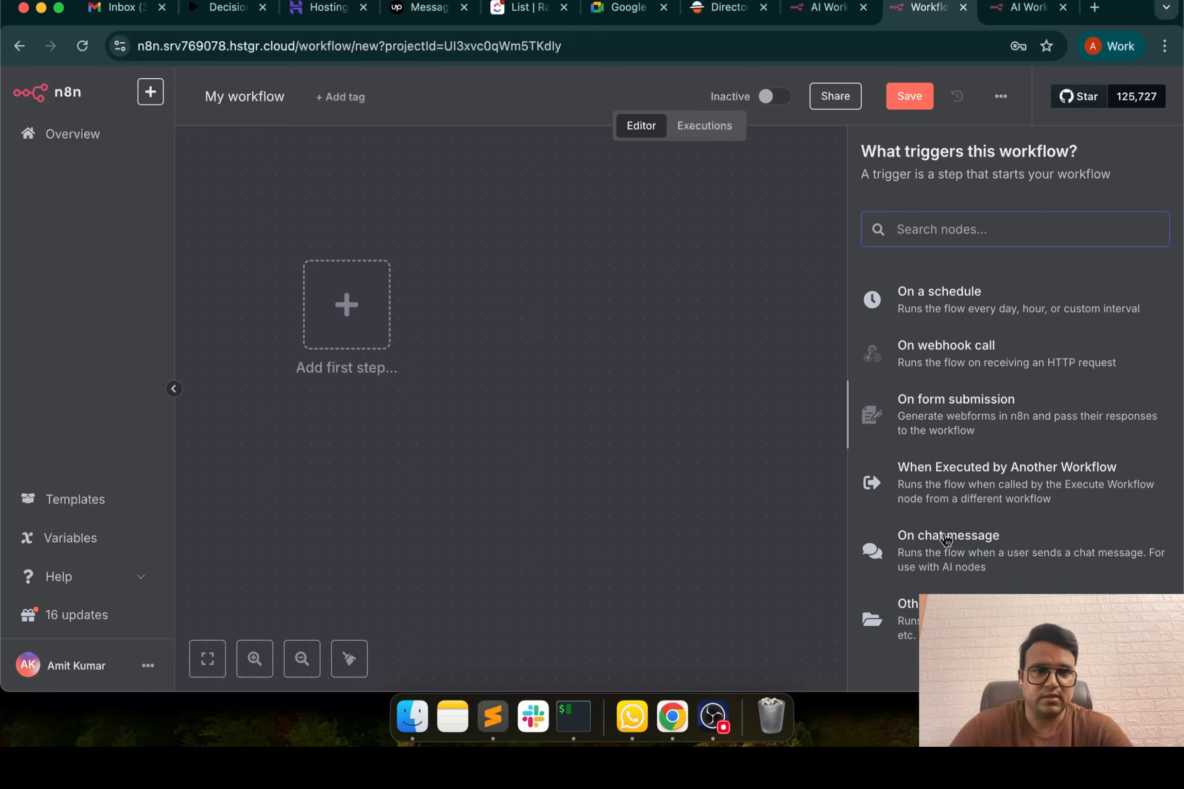
scroll(946, 539, up, 3)
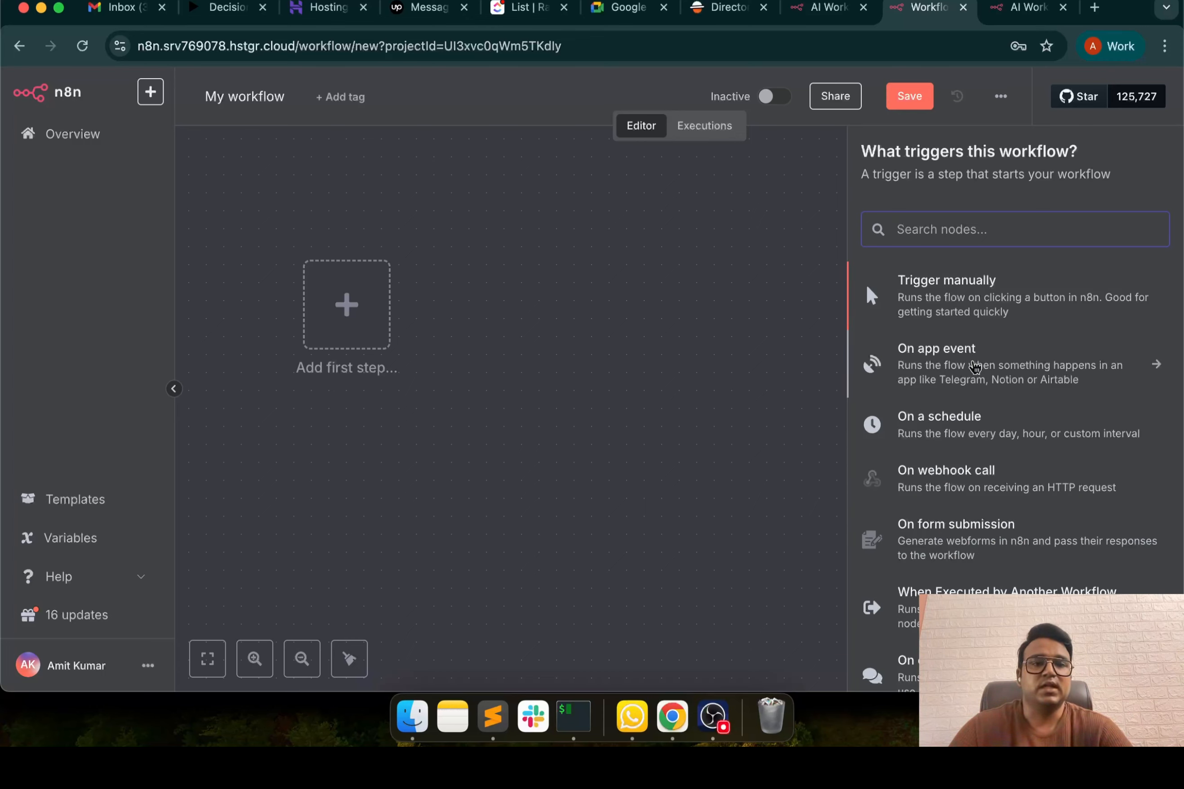
scroll(955, 556, down, 3)
scroll(937, 415, up, 3)
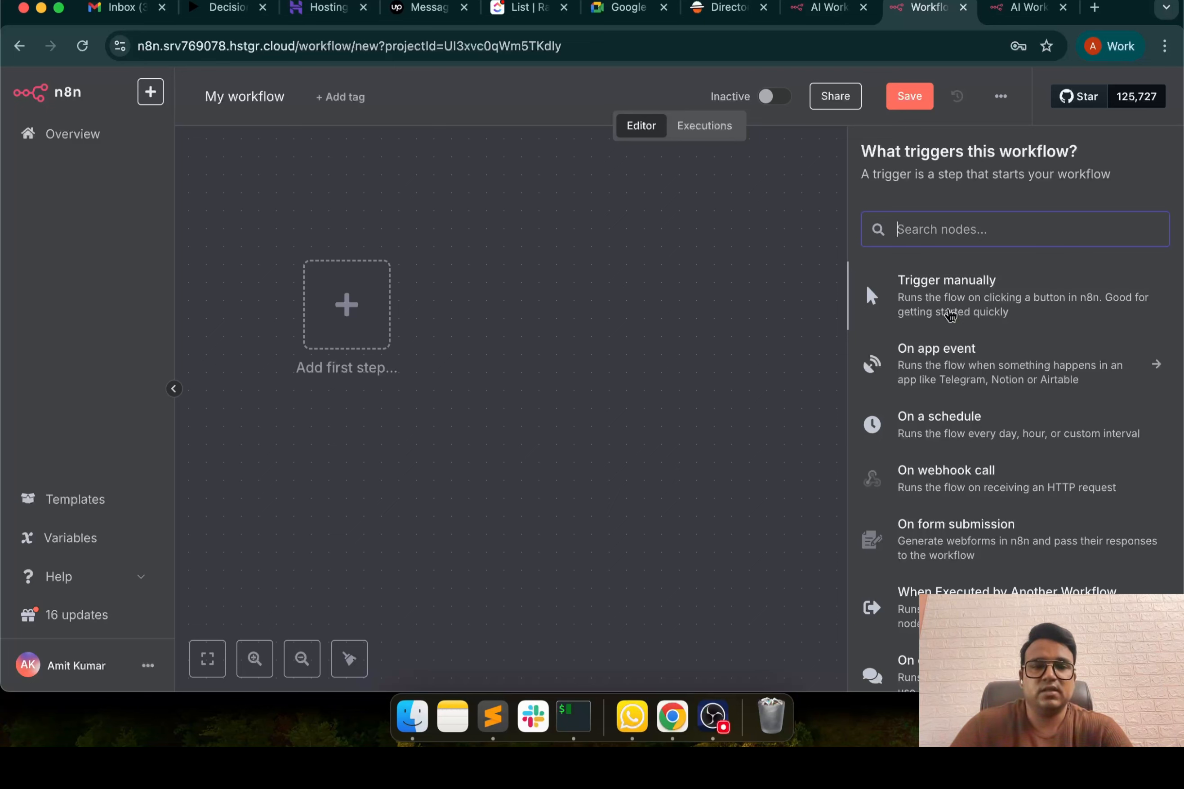
Try a manual trigger as the workflow's first step and start adding a node after it
text(t)
key(BackSpace)
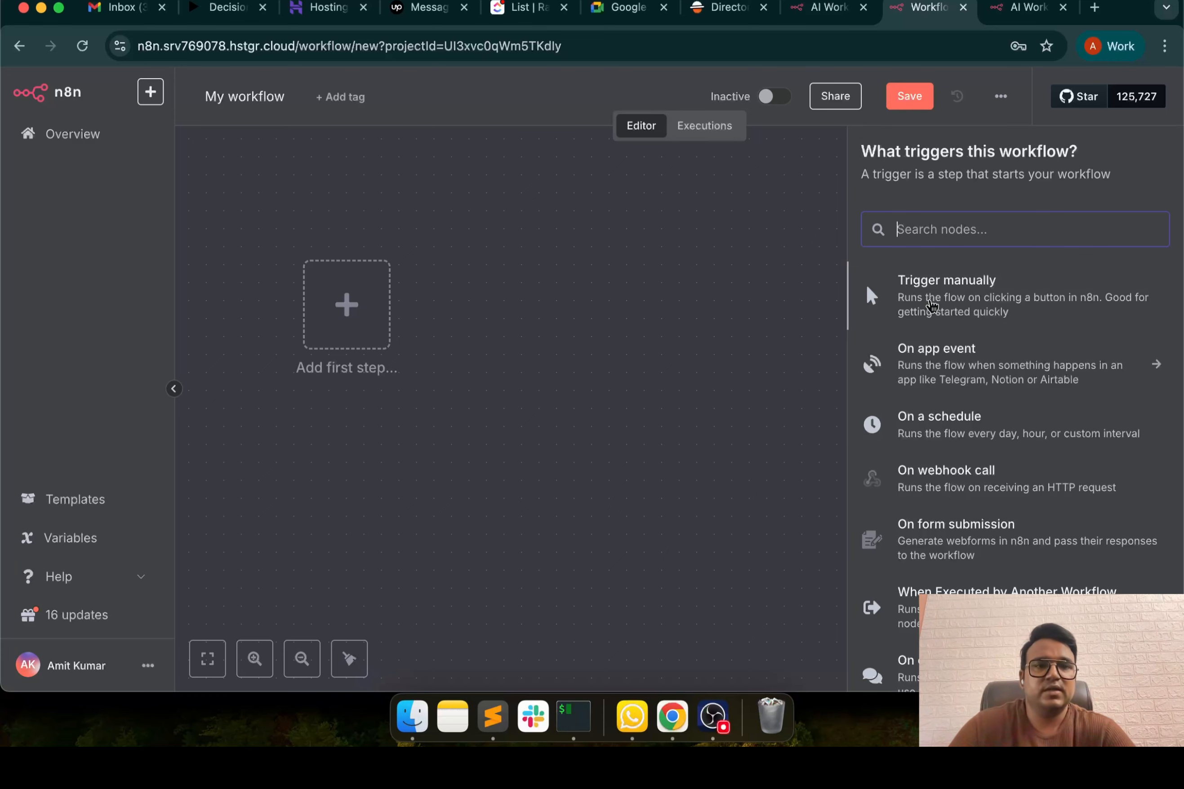
click(972, 298)
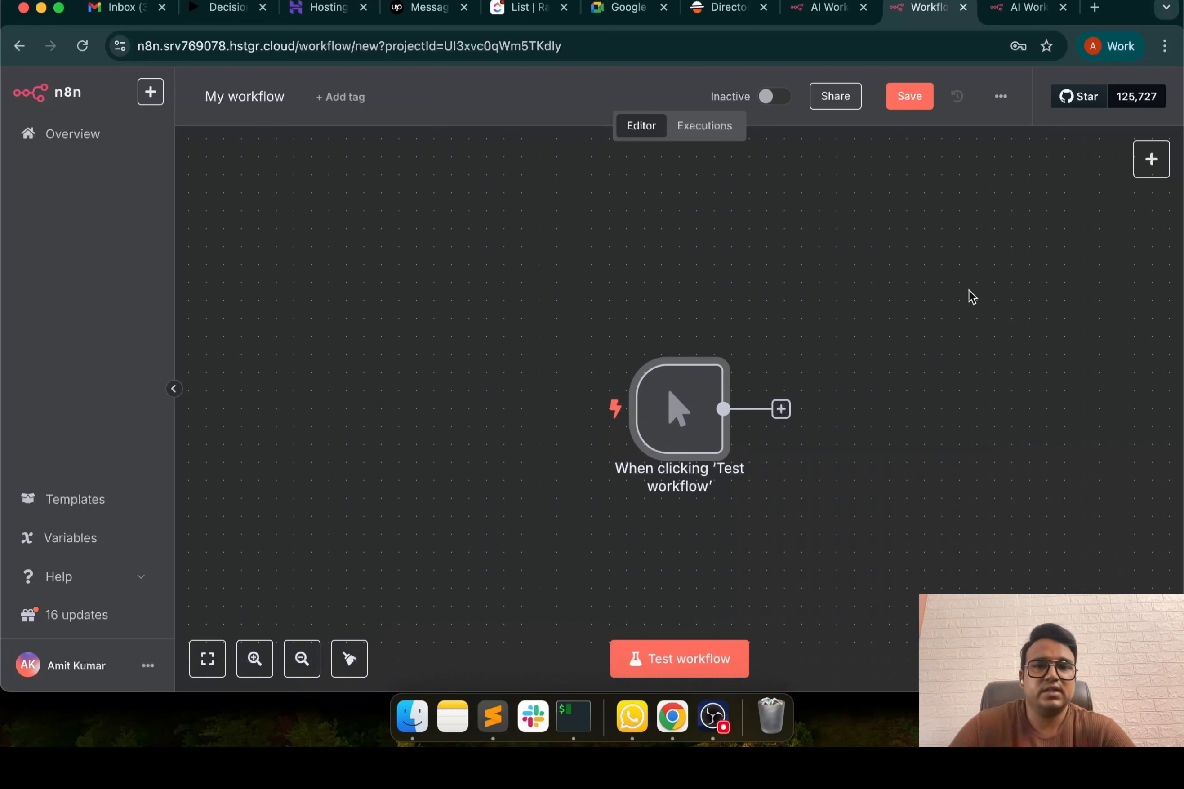
drag(697, 400, 402, 326)
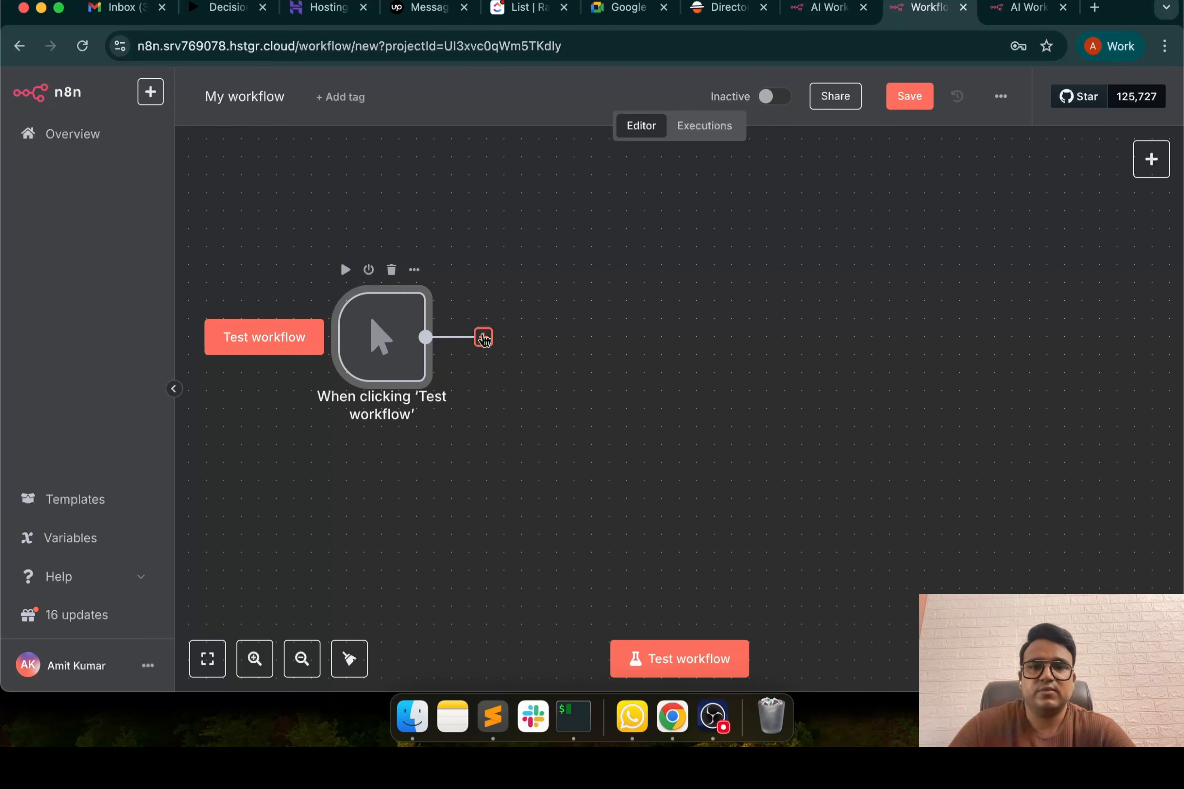
click(485, 340)
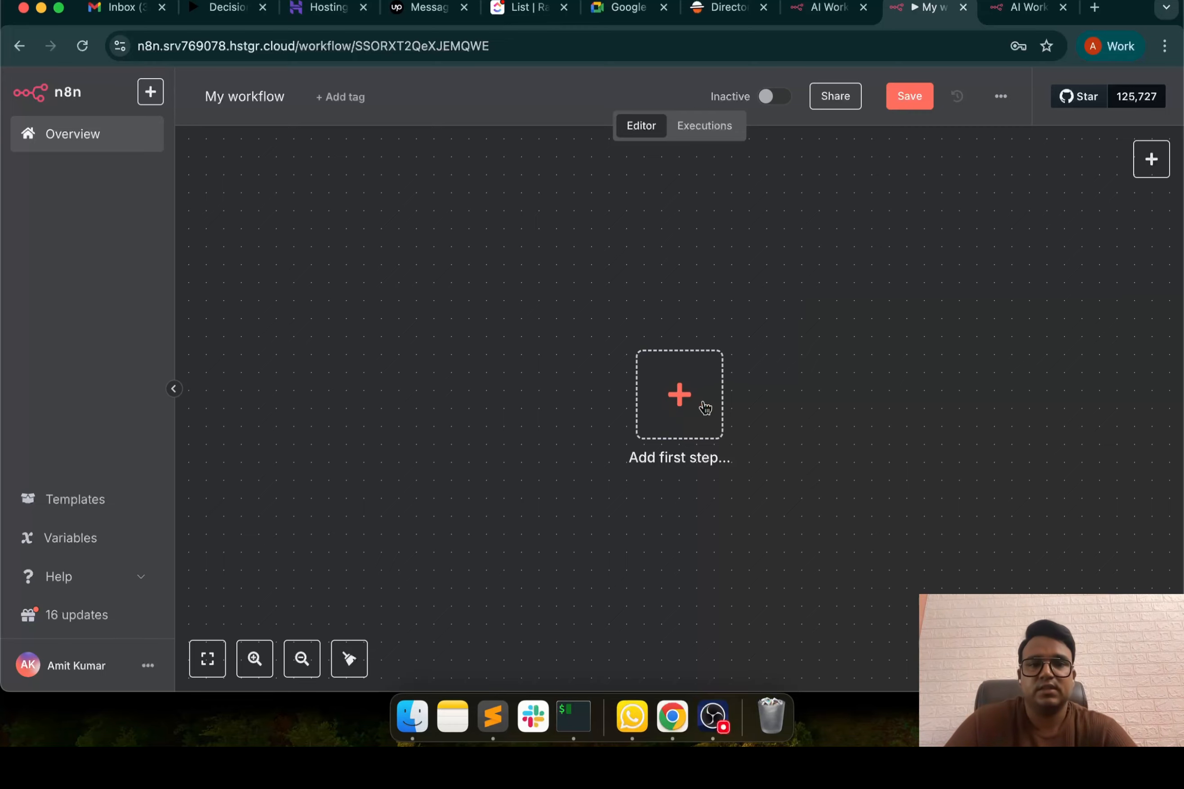
drag(704, 394, 360, 349)
click(328, 343)
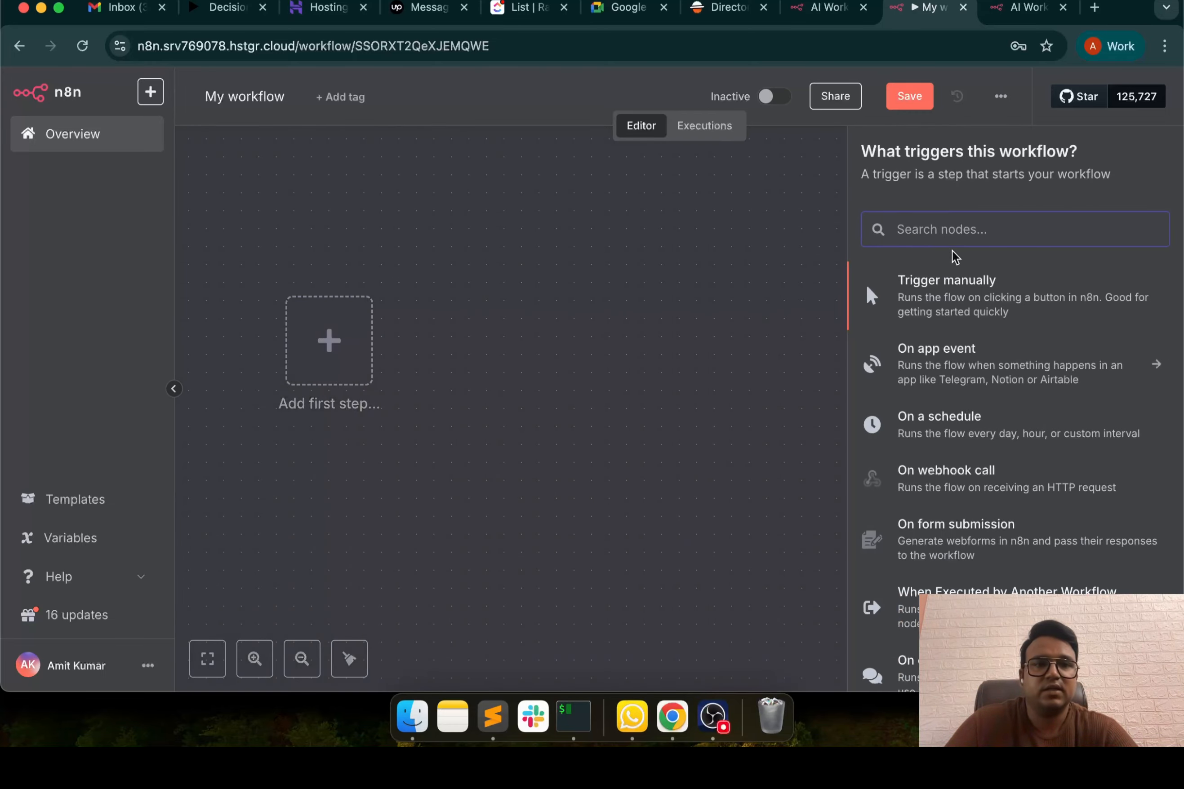
text(onchat)
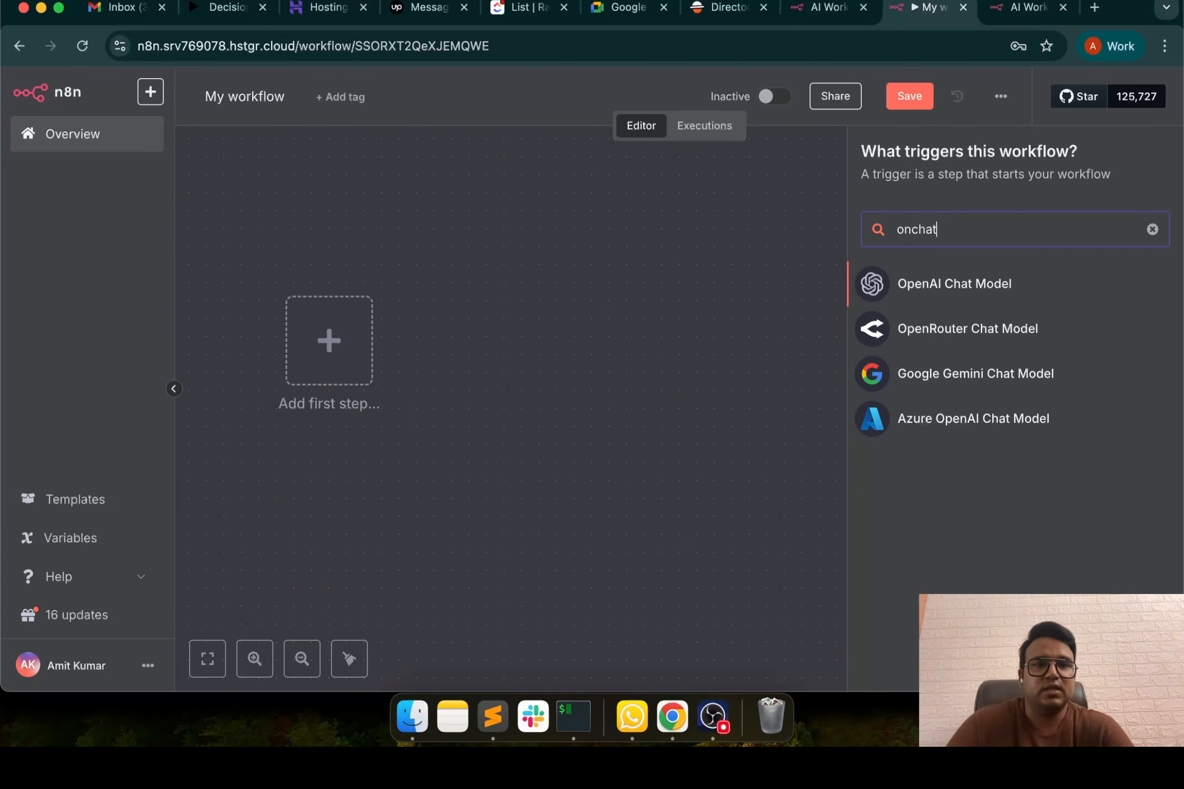
click(931, 283)
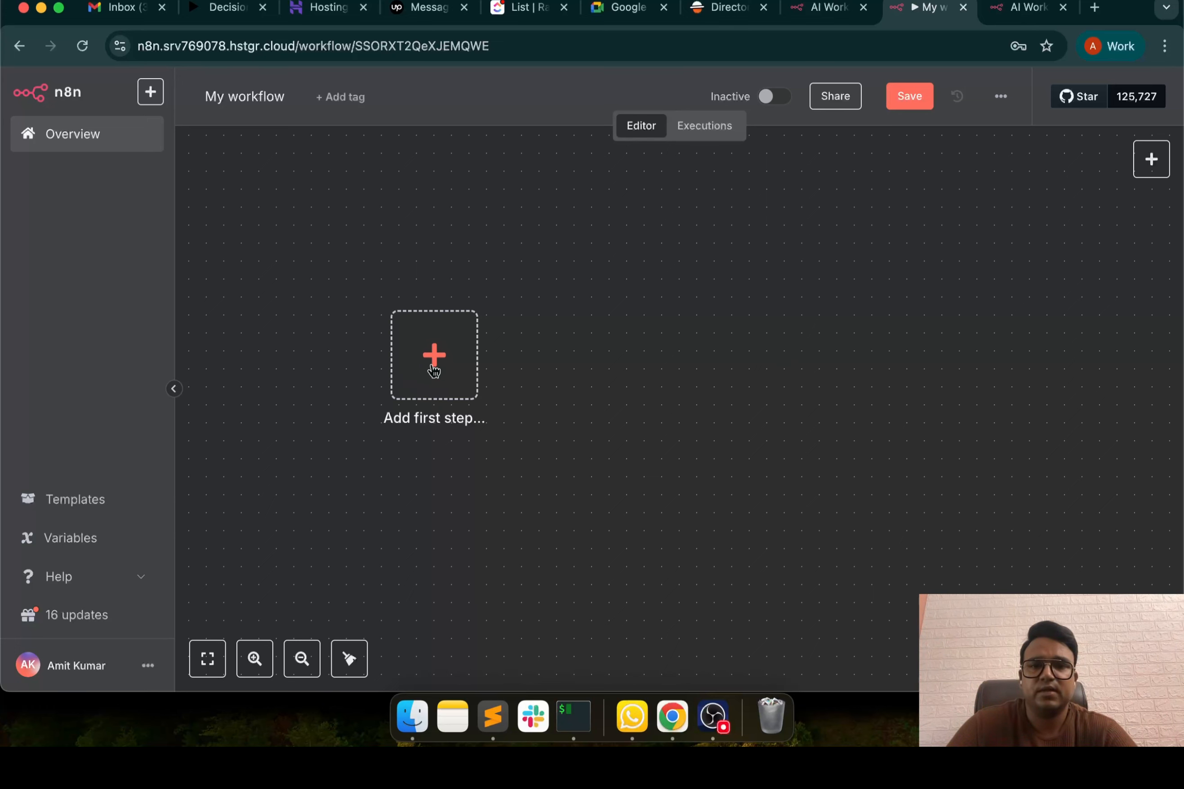
Review the trigger types offered for the first step, including app event, schedule, webhook, form submission and chat message
click(416, 383)
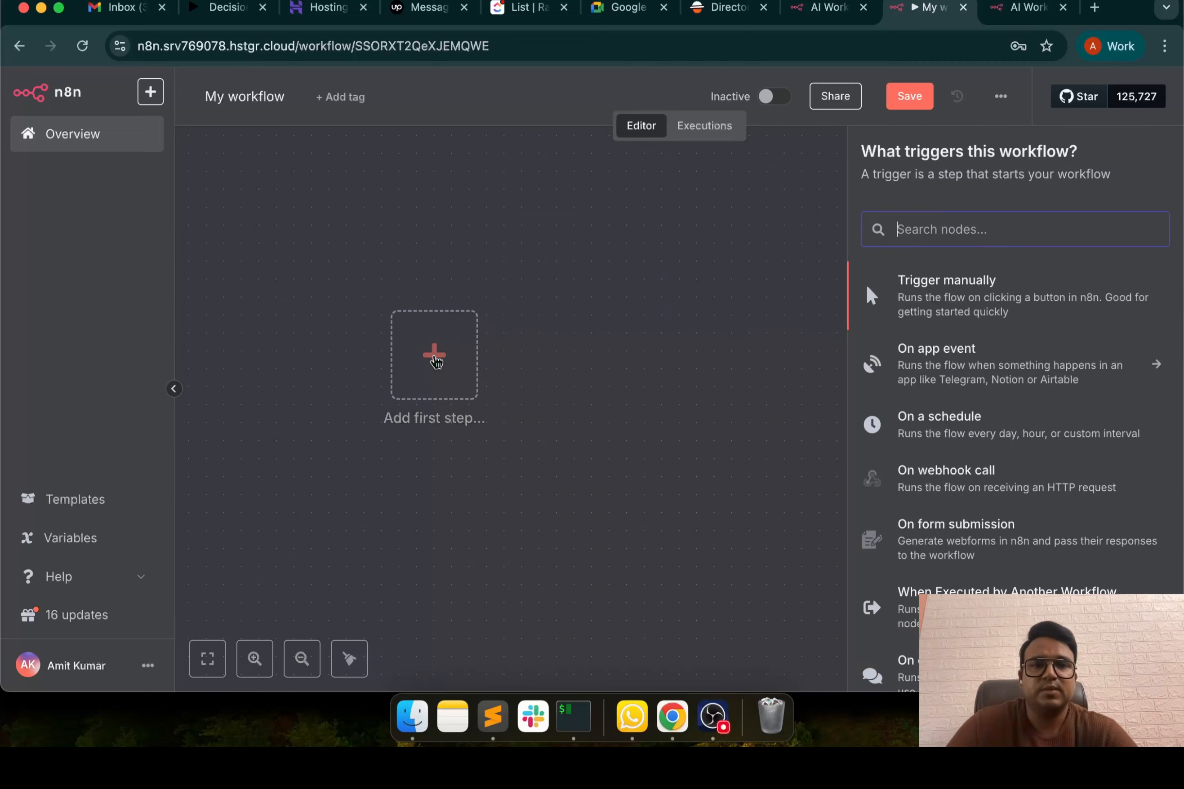
scroll(913, 356, down, 5)
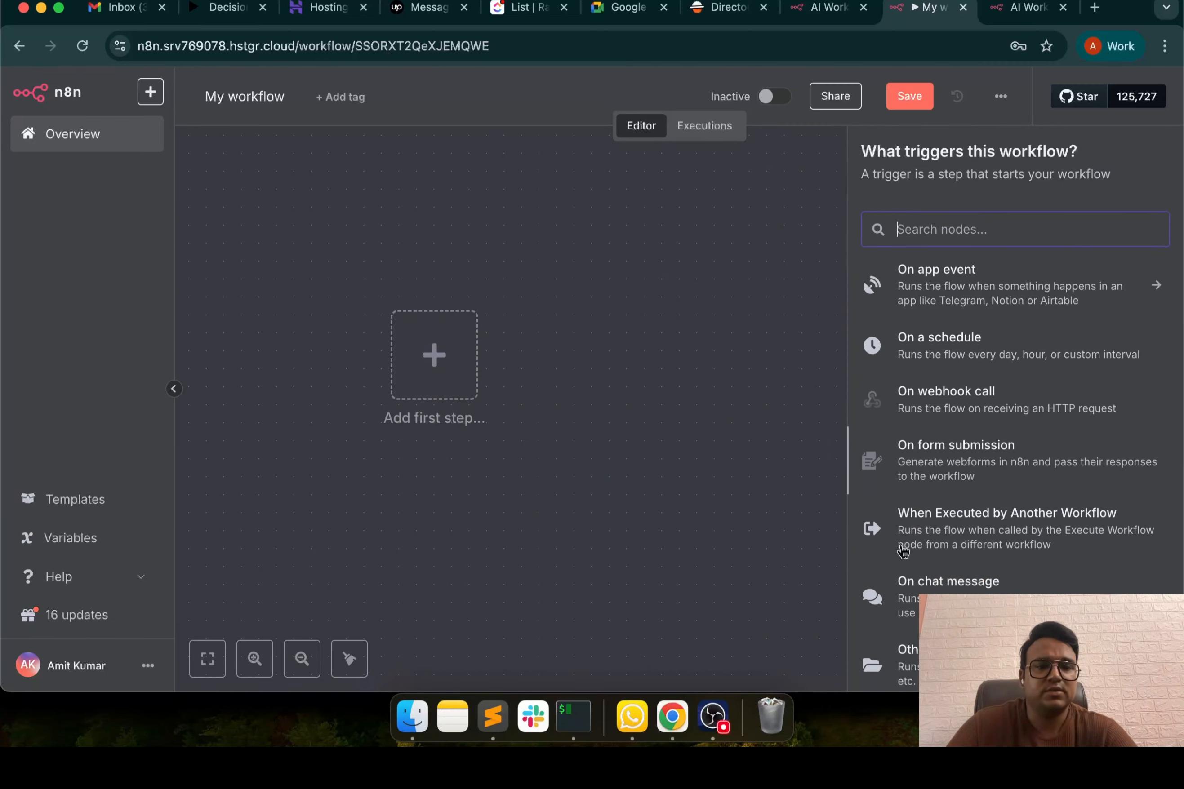
scroll(899, 381, up, 5)
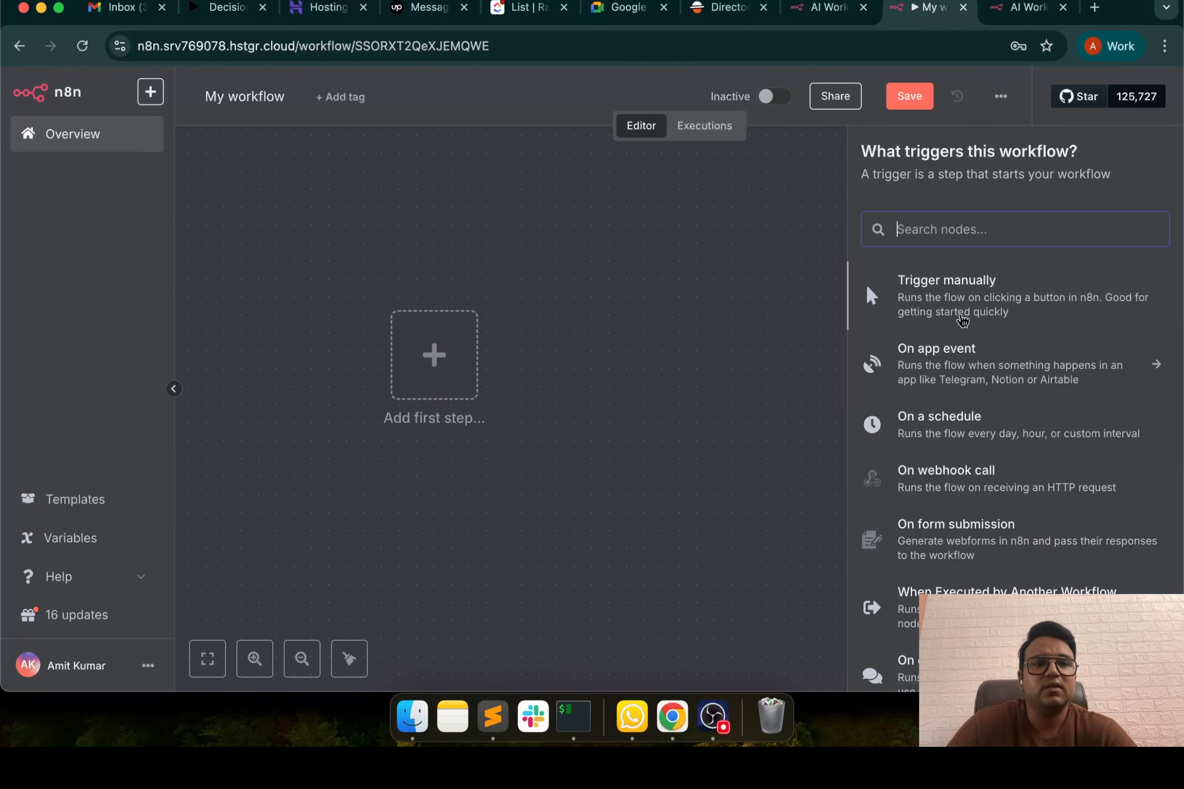
scroll(971, 395, down, 1)
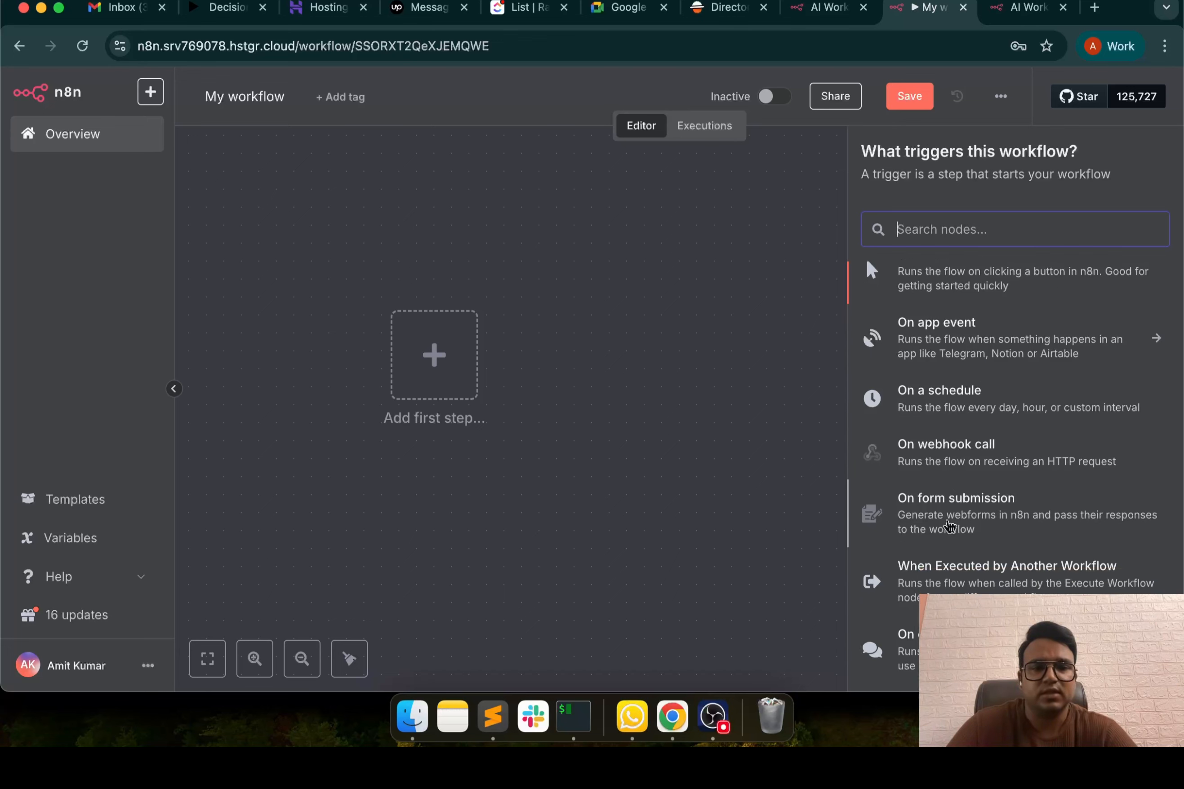
scroll(971, 396, up, 1)
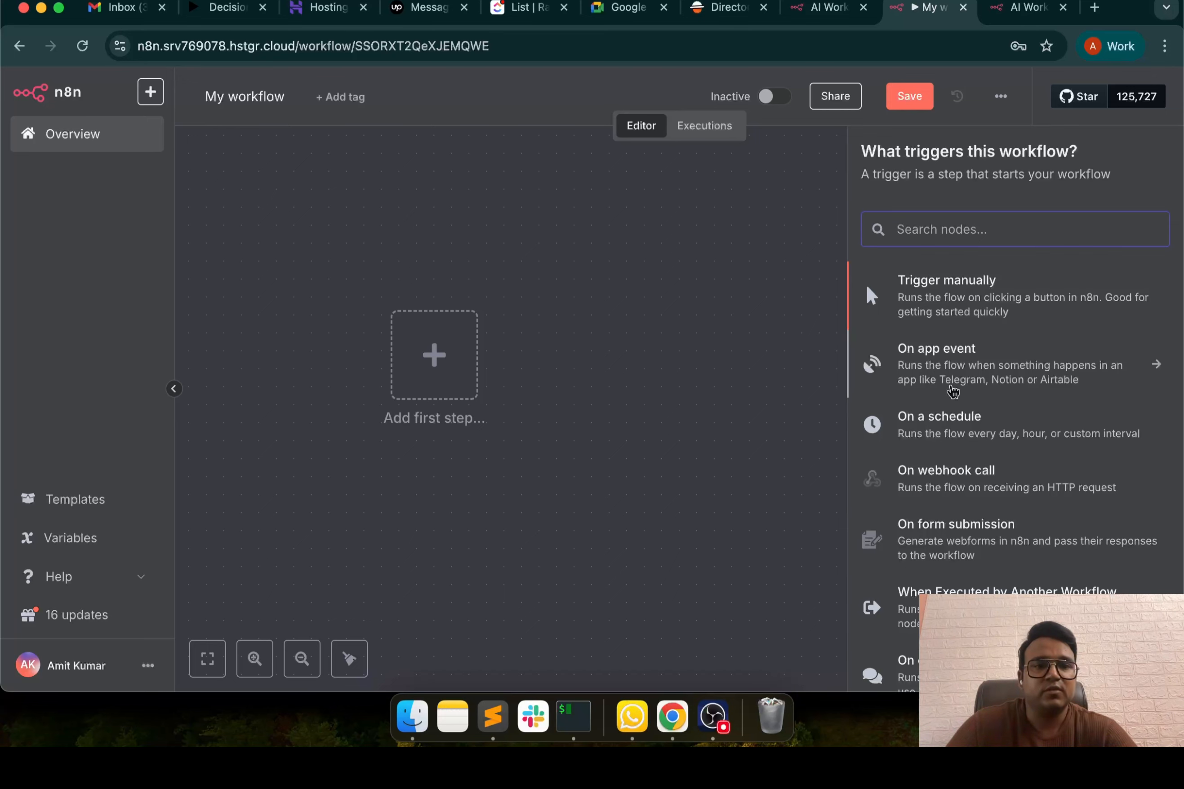
scroll(953, 387, down, 3)
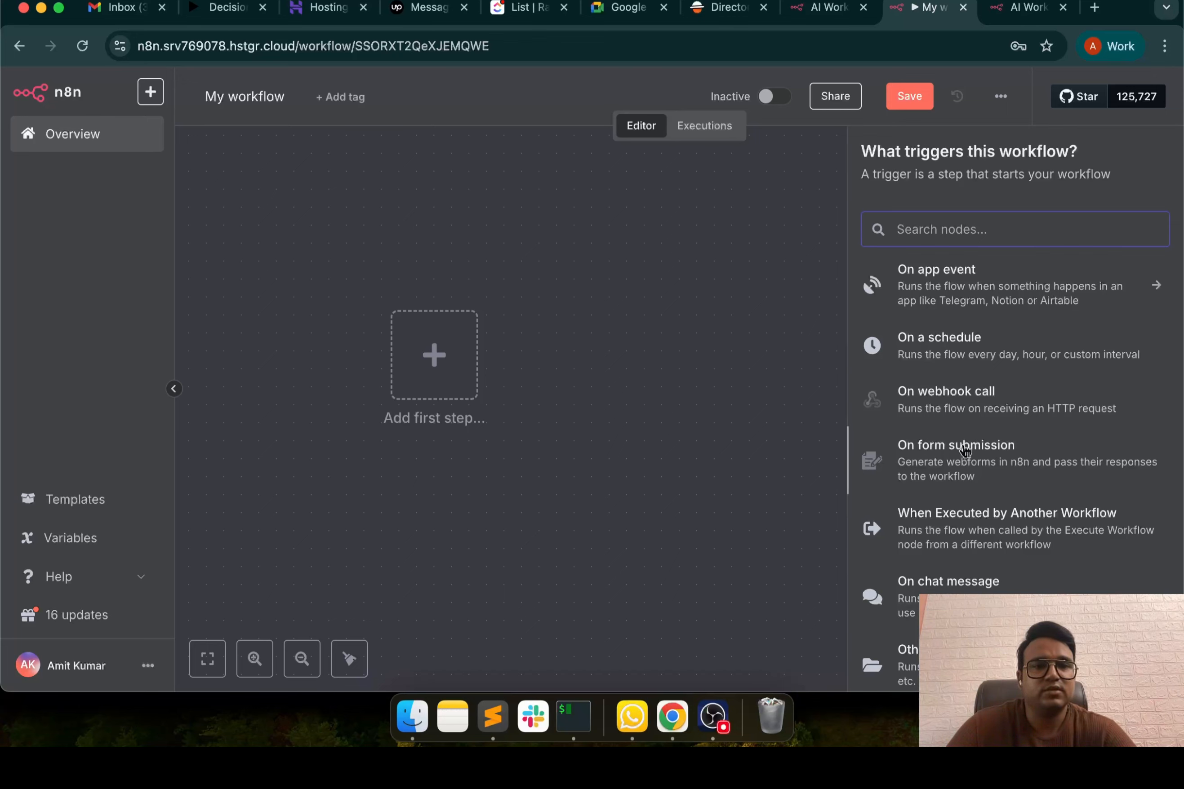
scroll(967, 452, down, 2)
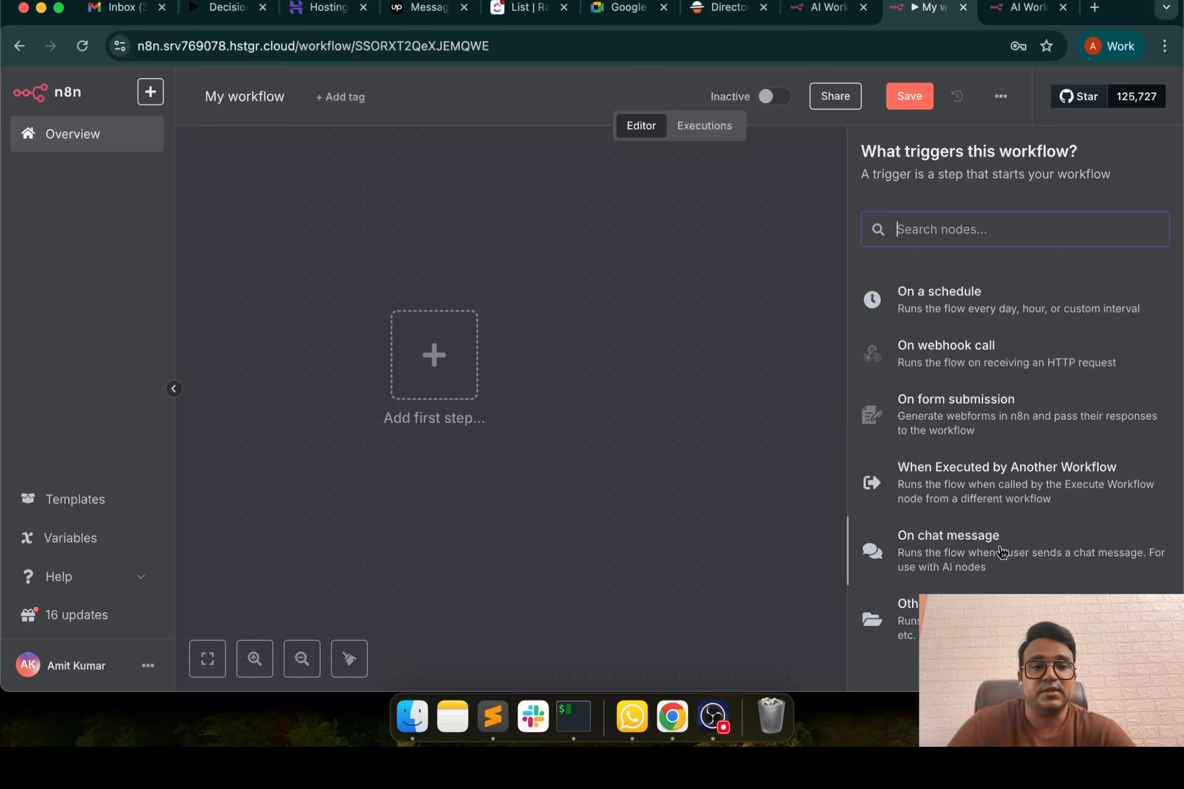
scroll(970, 561, down, 1)
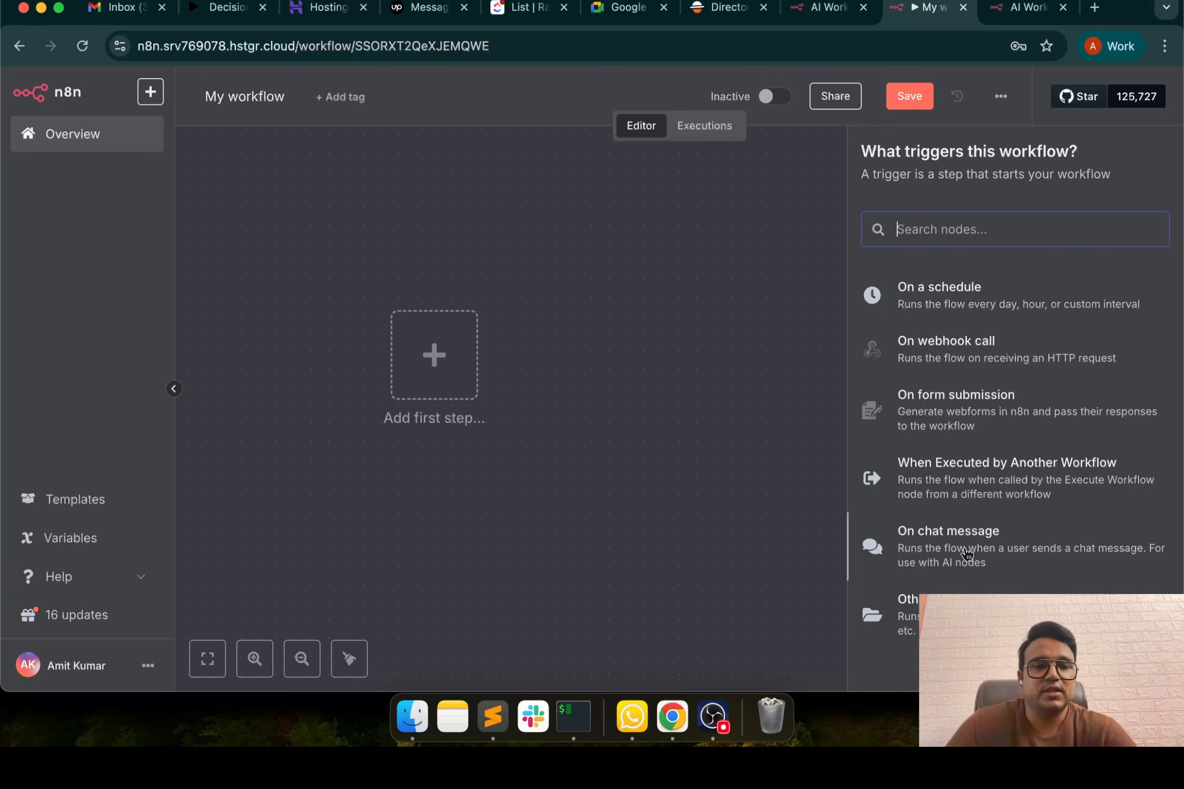
scroll(949, 515, up, 3)
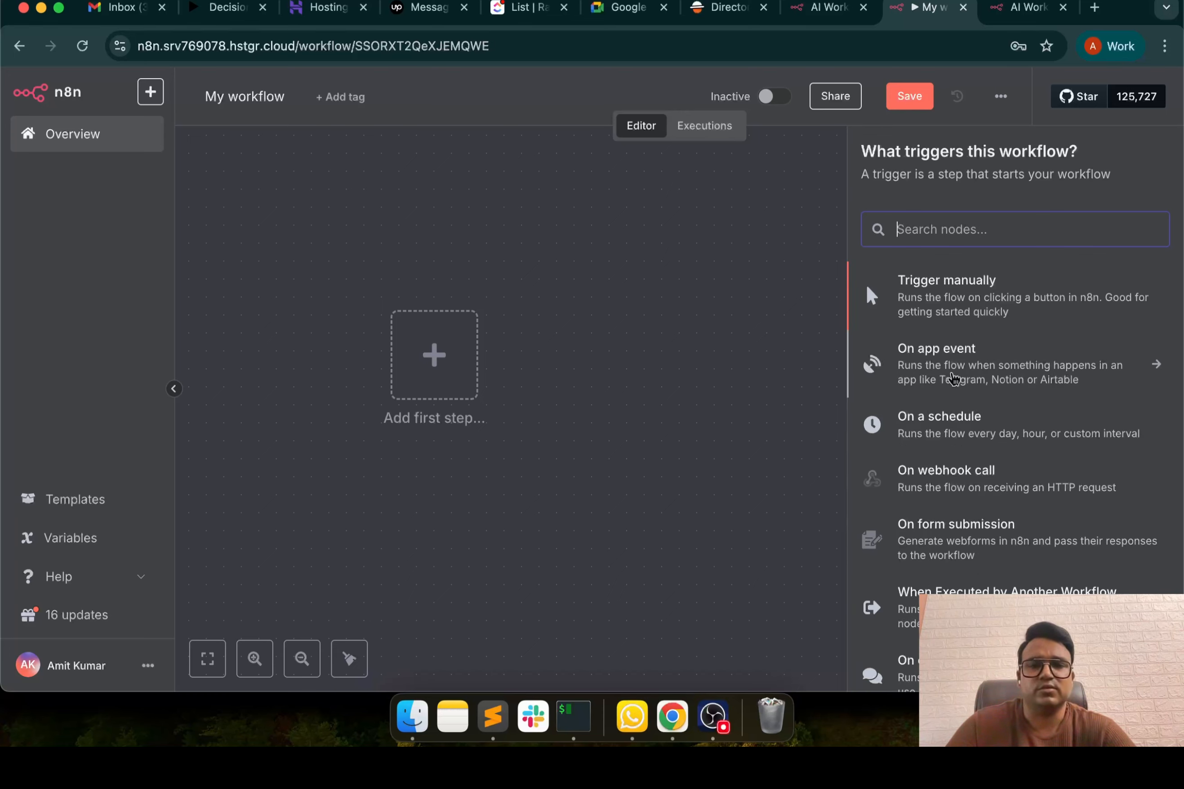
Add the On chat message trigger as the workflow's first step and view its settings
scroll(943, 433, down, 3)
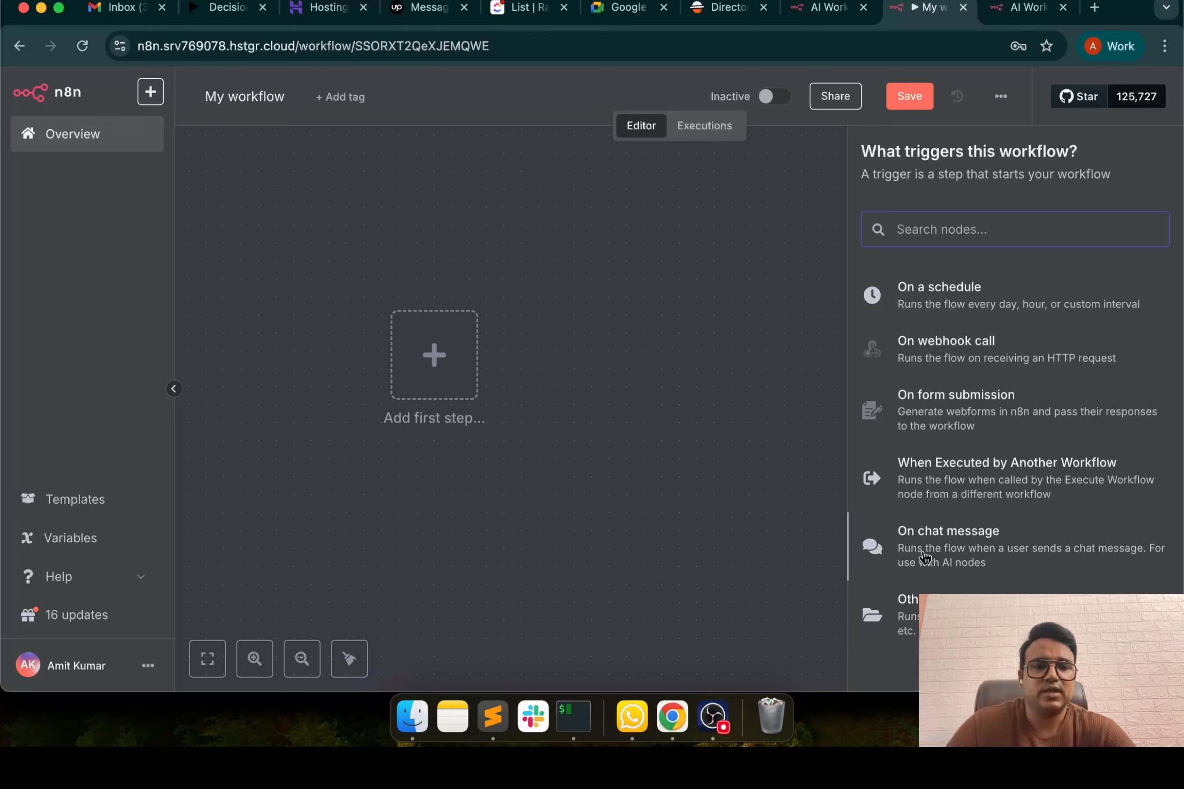
click(965, 552)
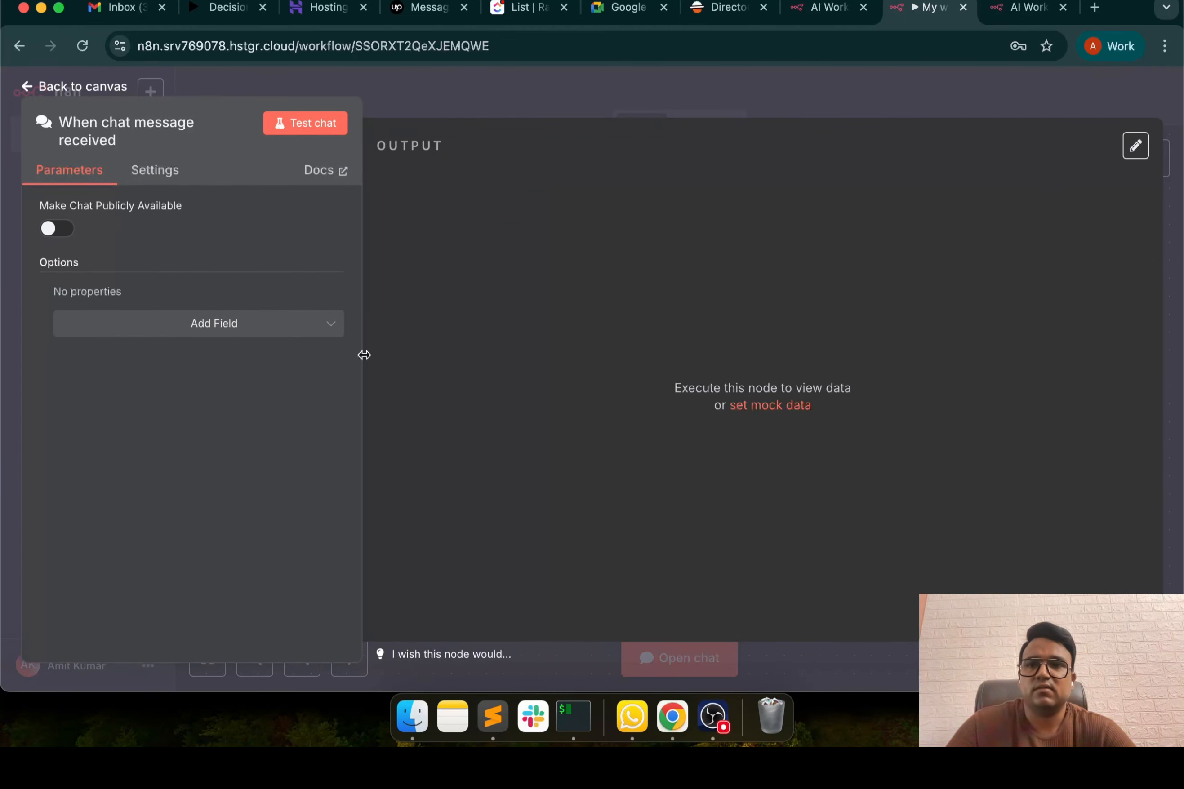
click(155, 170)
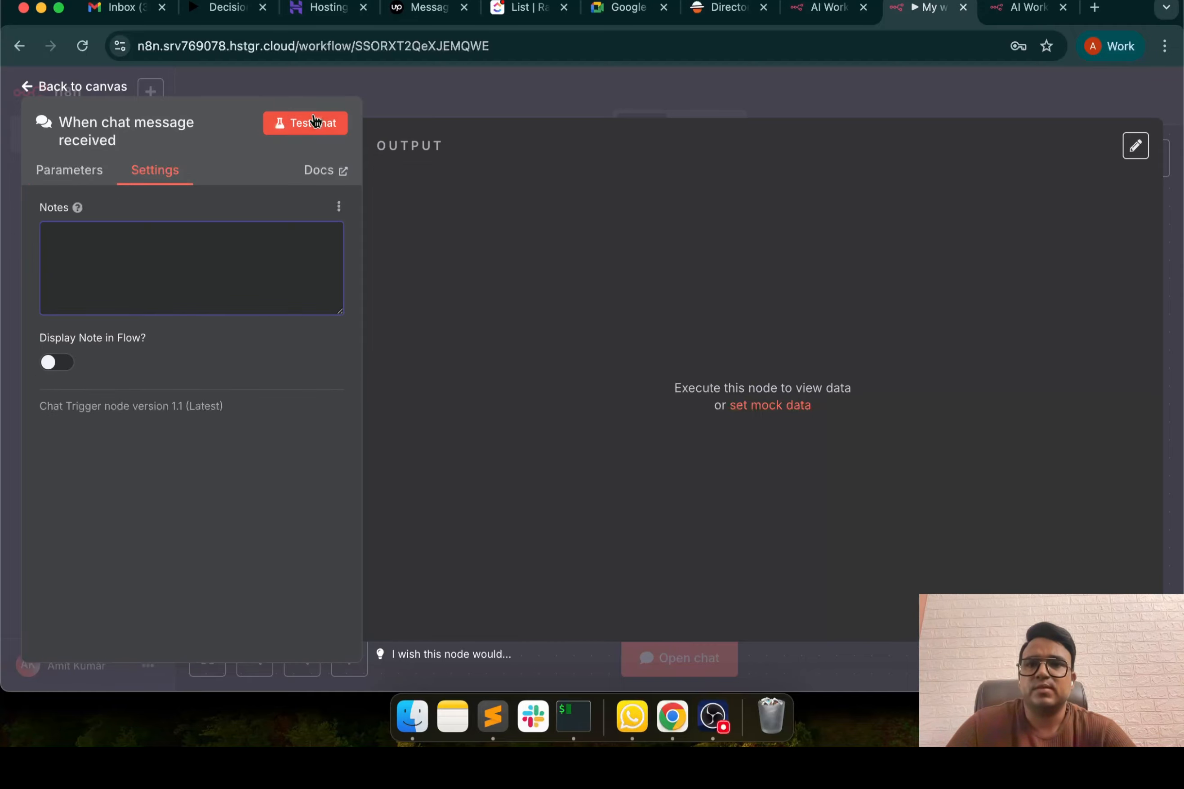
Test the chat trigger with the message "Hi - what do you do?" and enlarge the chat area slightly
click(308, 125)
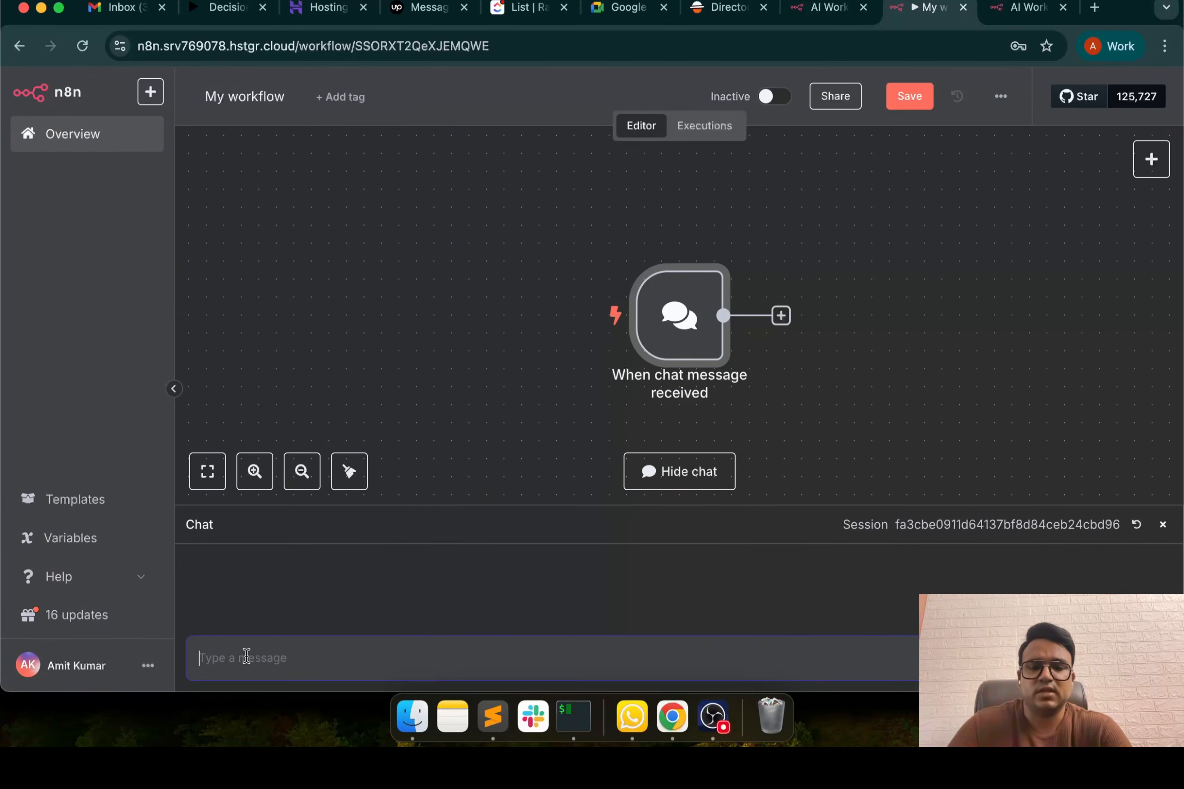
text(H)
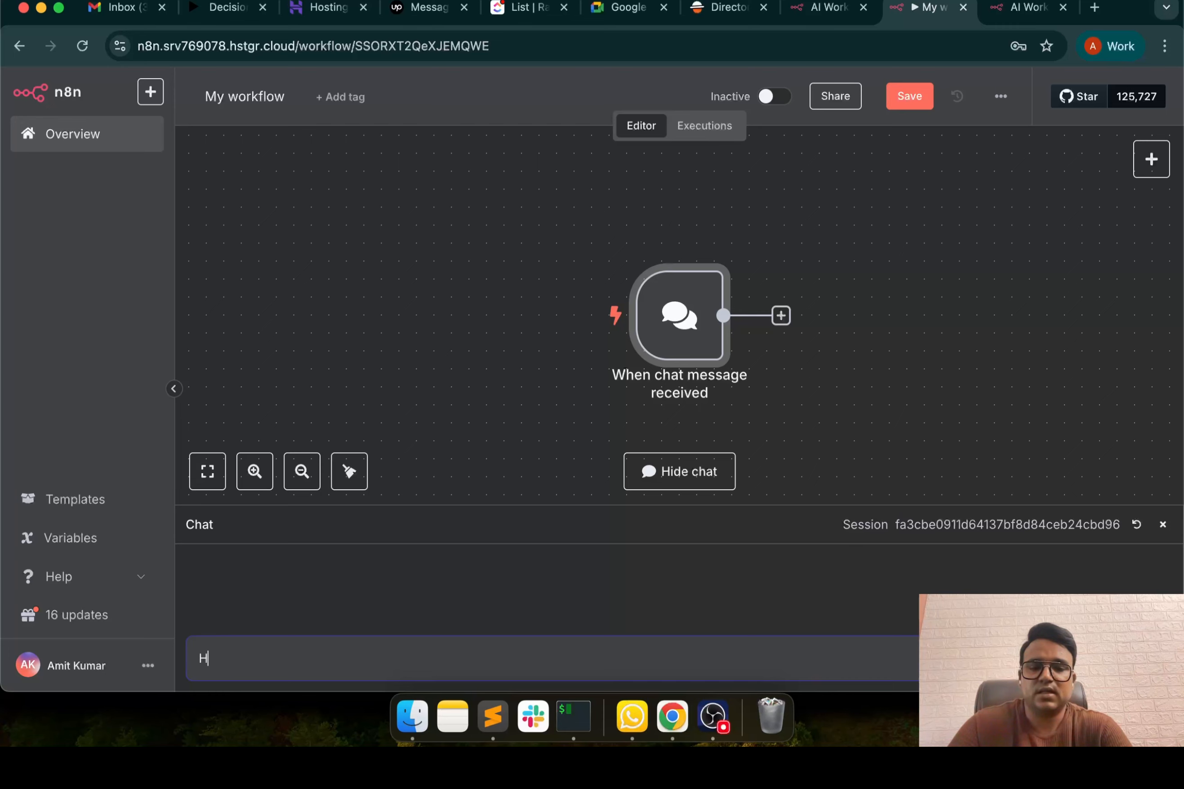
text(i - what do you do?)
key(Return)
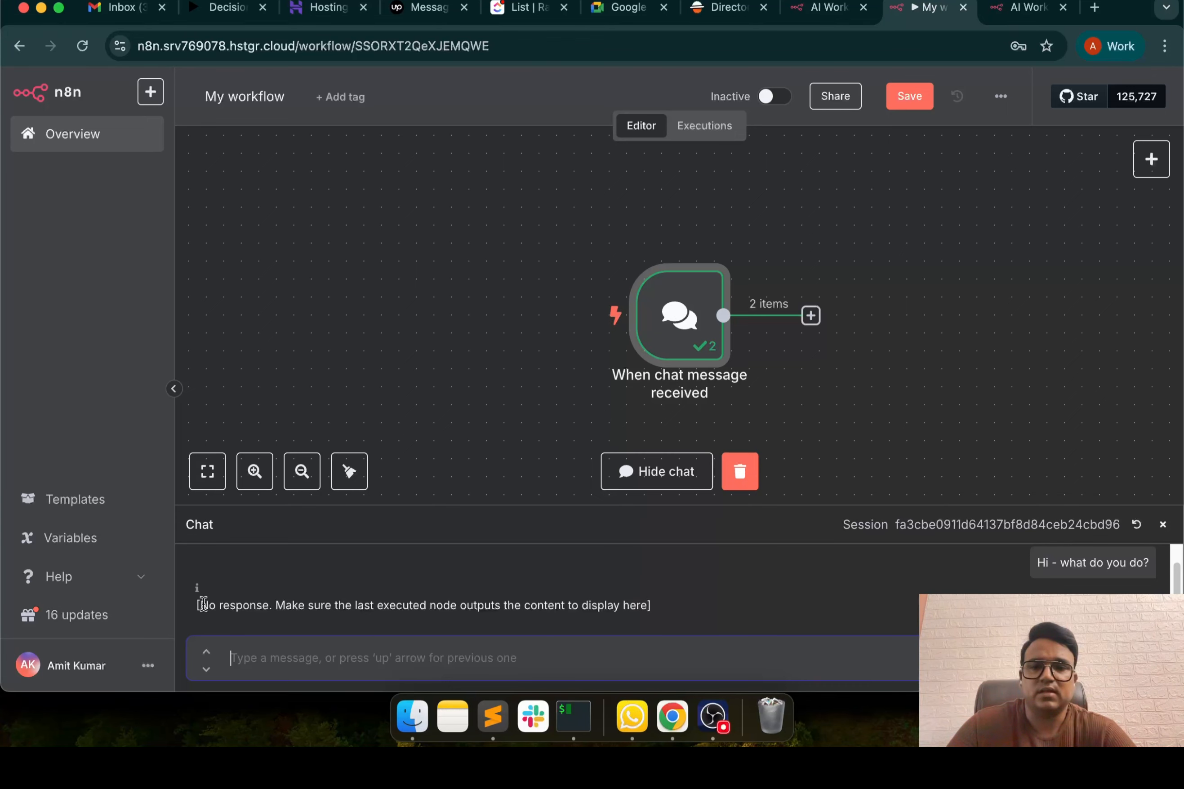
drag(203, 605, 683, 613)
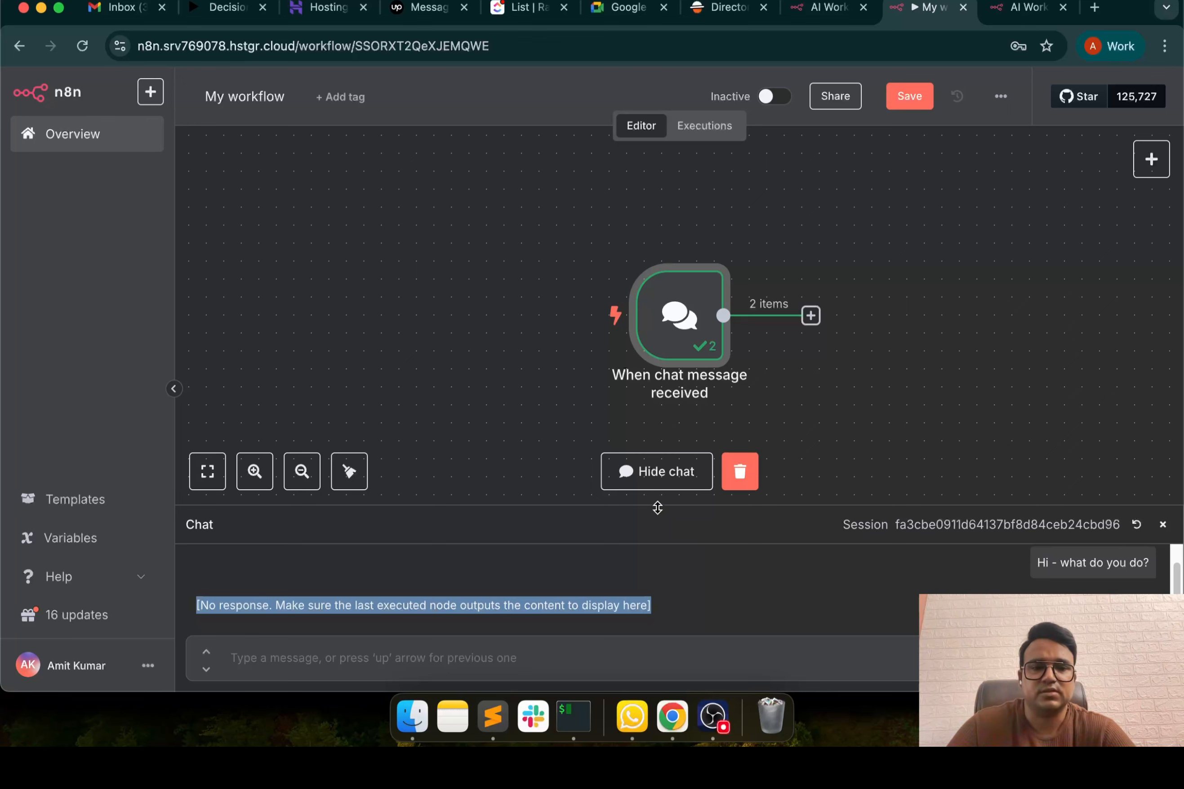
drag(657, 508, 662, 475)
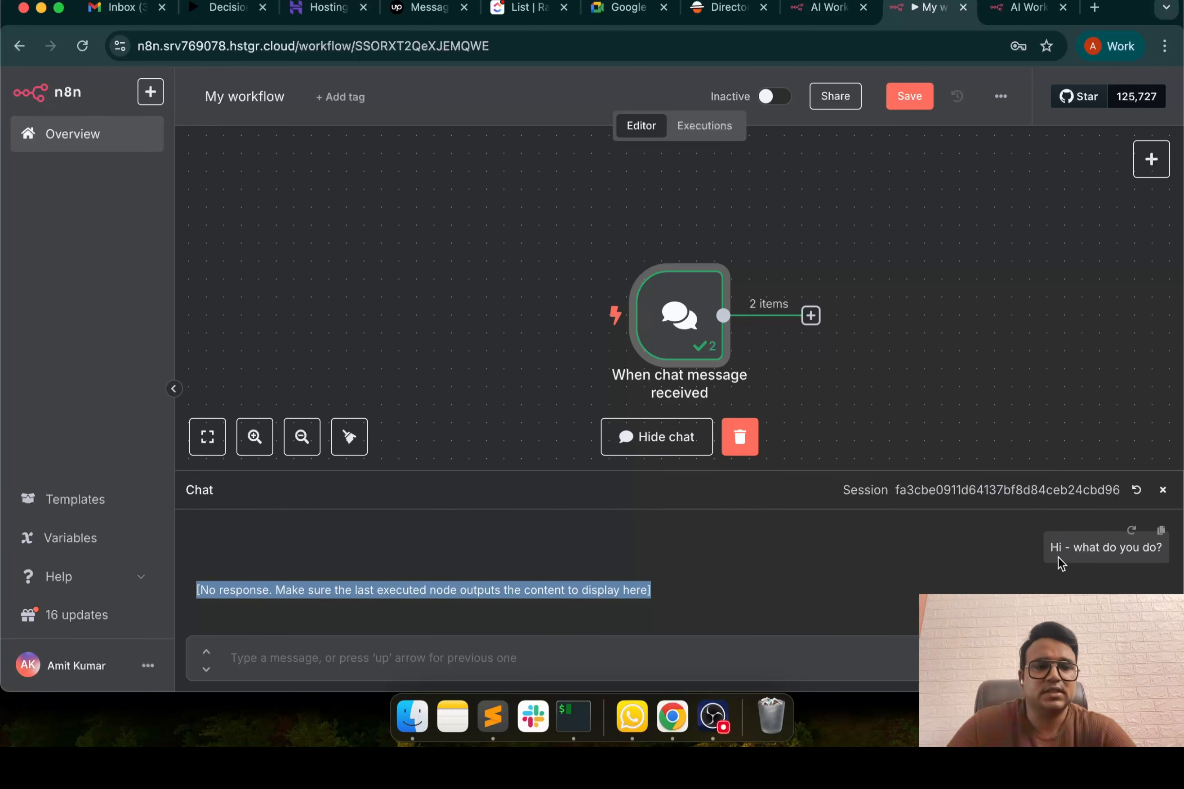
Review the sent test message and the reply to it in the chat area
drag(1052, 552, 1172, 553)
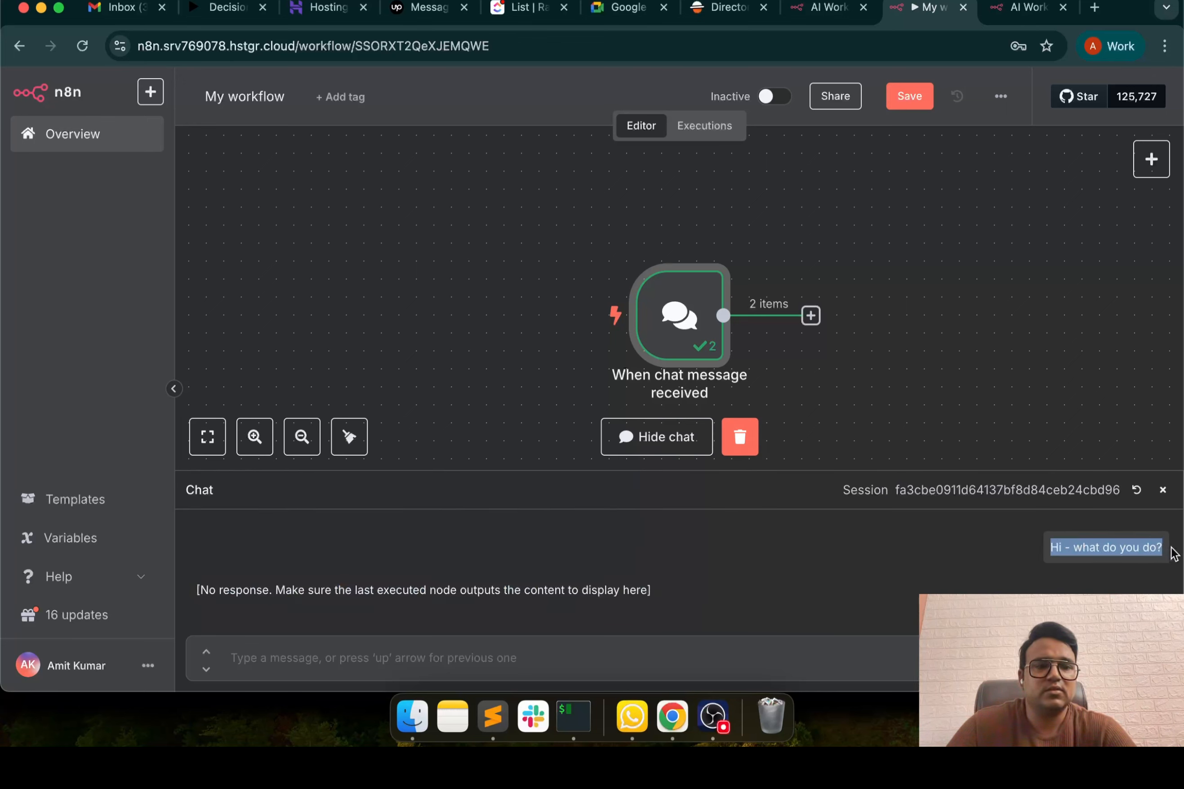
drag(198, 589, 669, 603)
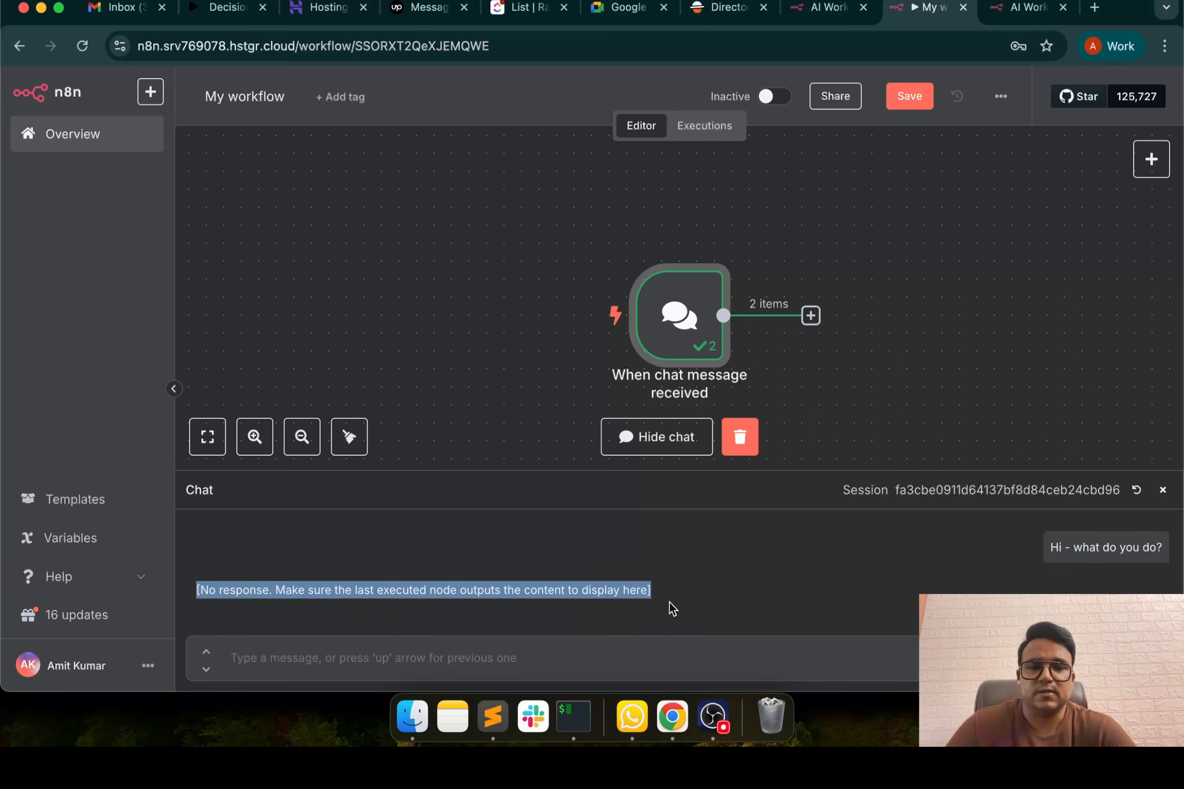
drag(790, 482, 751, 513)
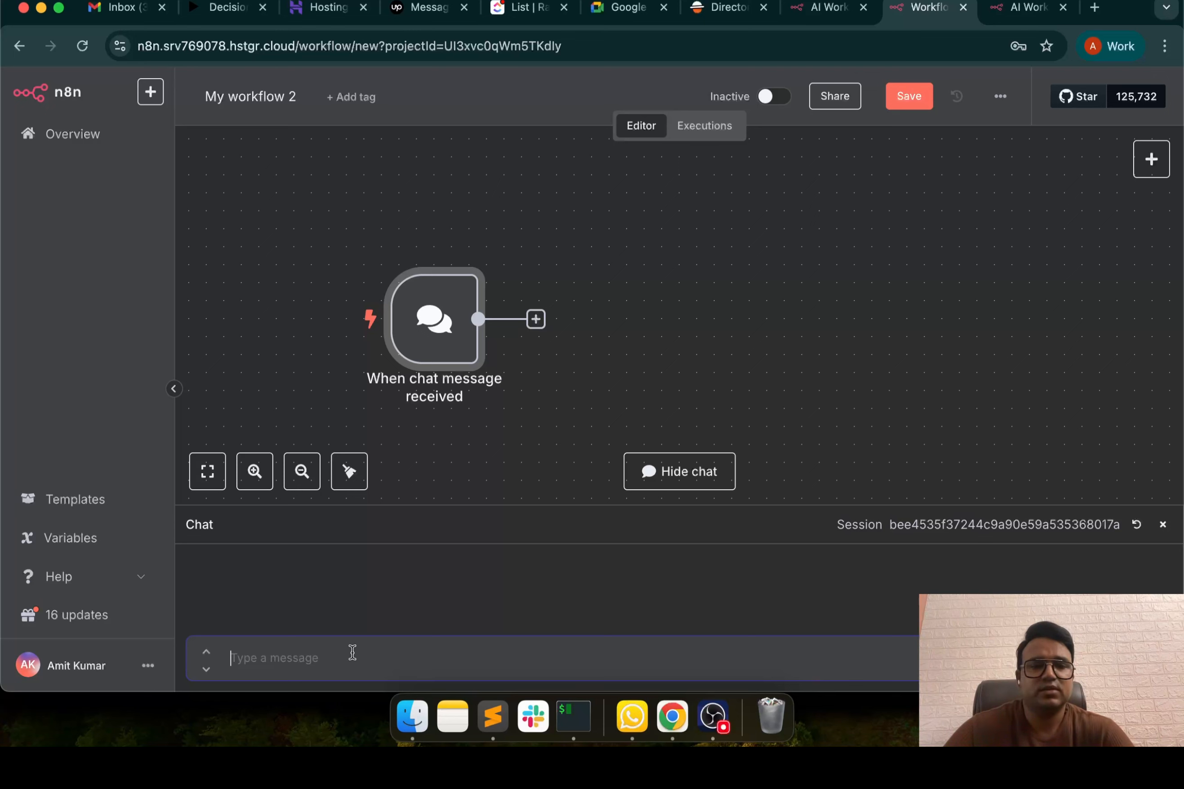
Test the new workflow's chat with the message "who is prime minister of India?" and enlarge the chat area slightly to read the reply
text(Hi)
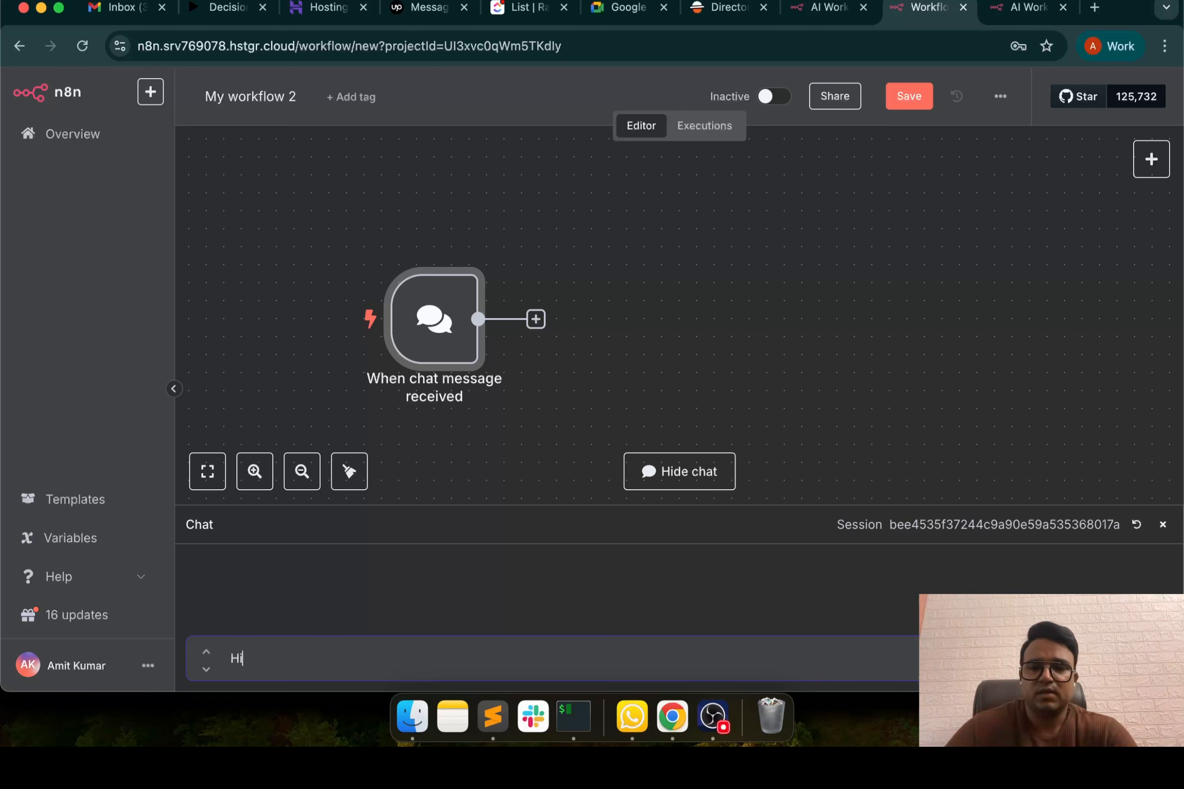
text(o is prime minister)
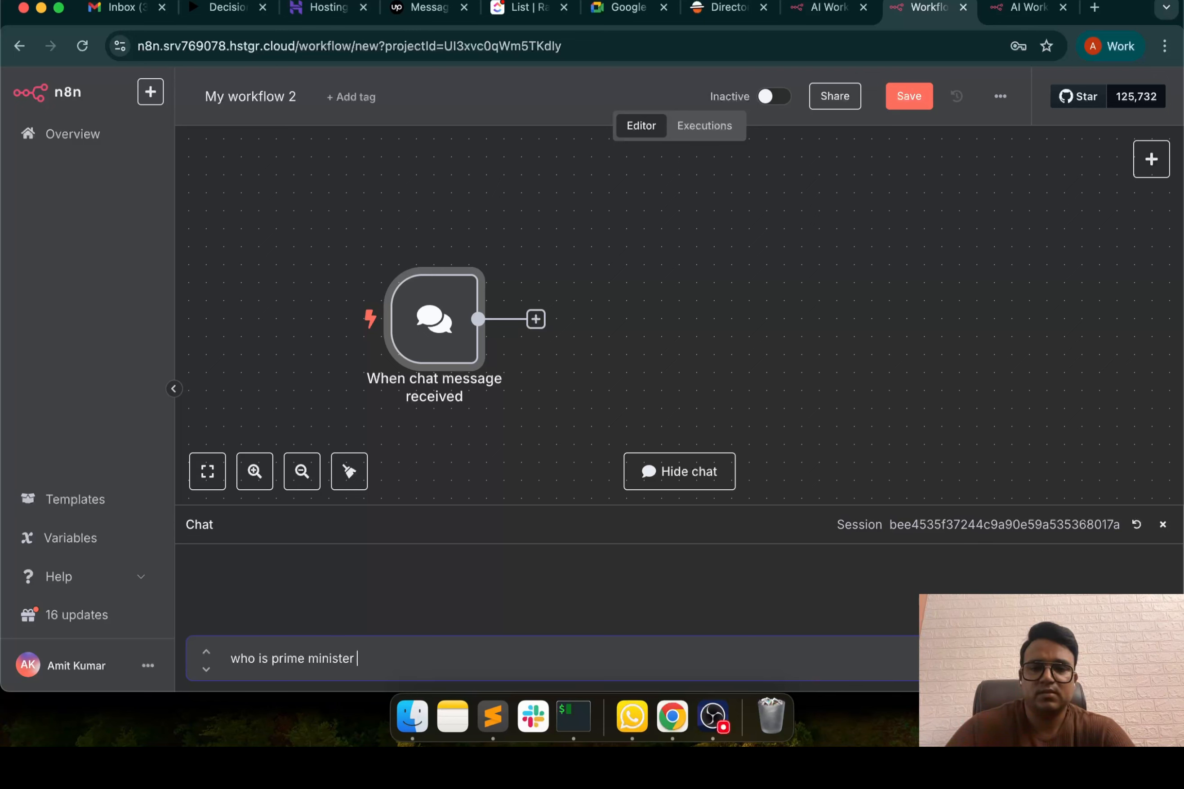
text( of India?)
key(Return)
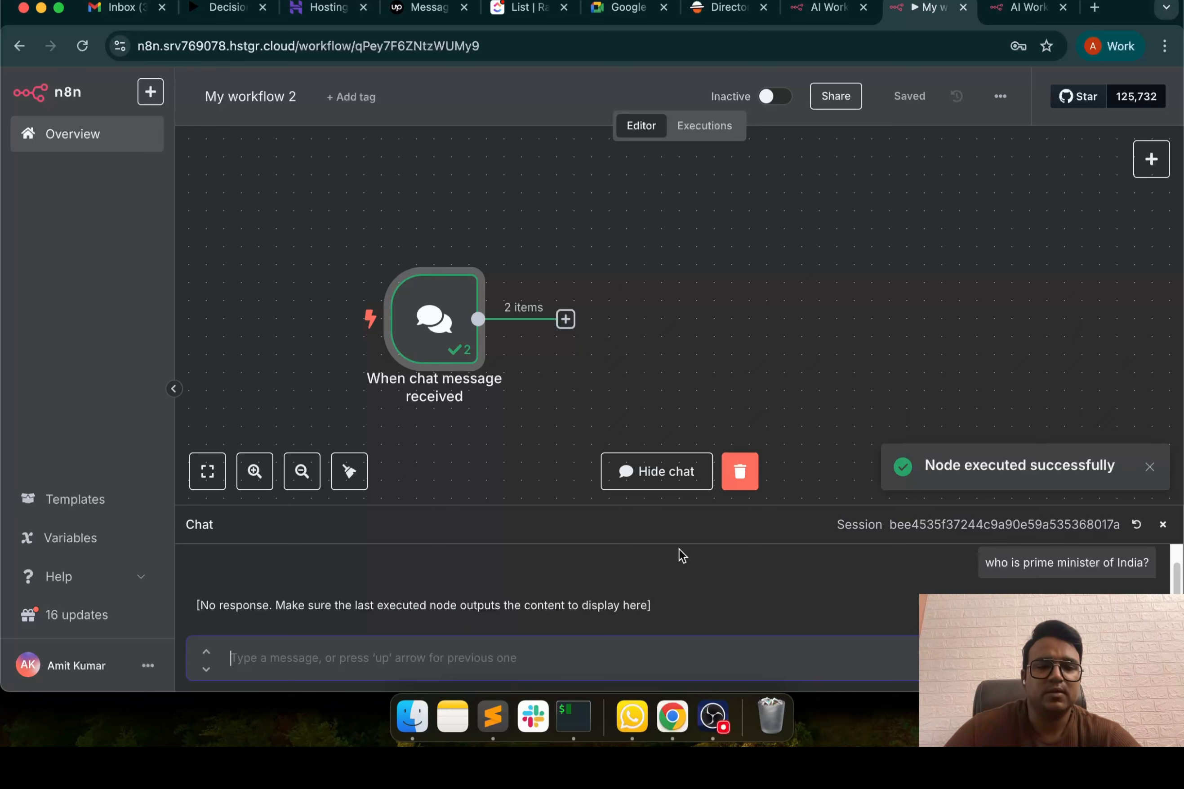
drag(695, 504, 694, 482)
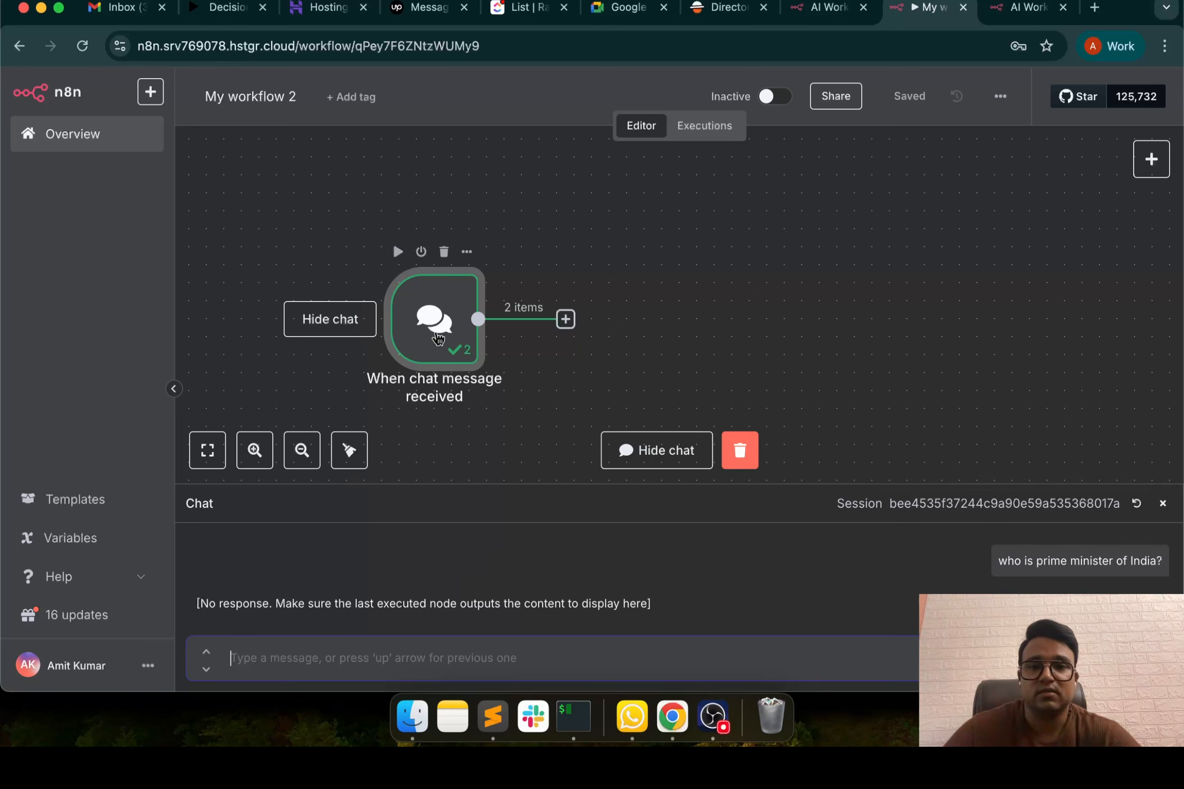
drag(196, 605, 659, 614)
Search for openai, review its available actions, and add an OpenAI node with the Message a model action after the chat trigger
click(566, 319)
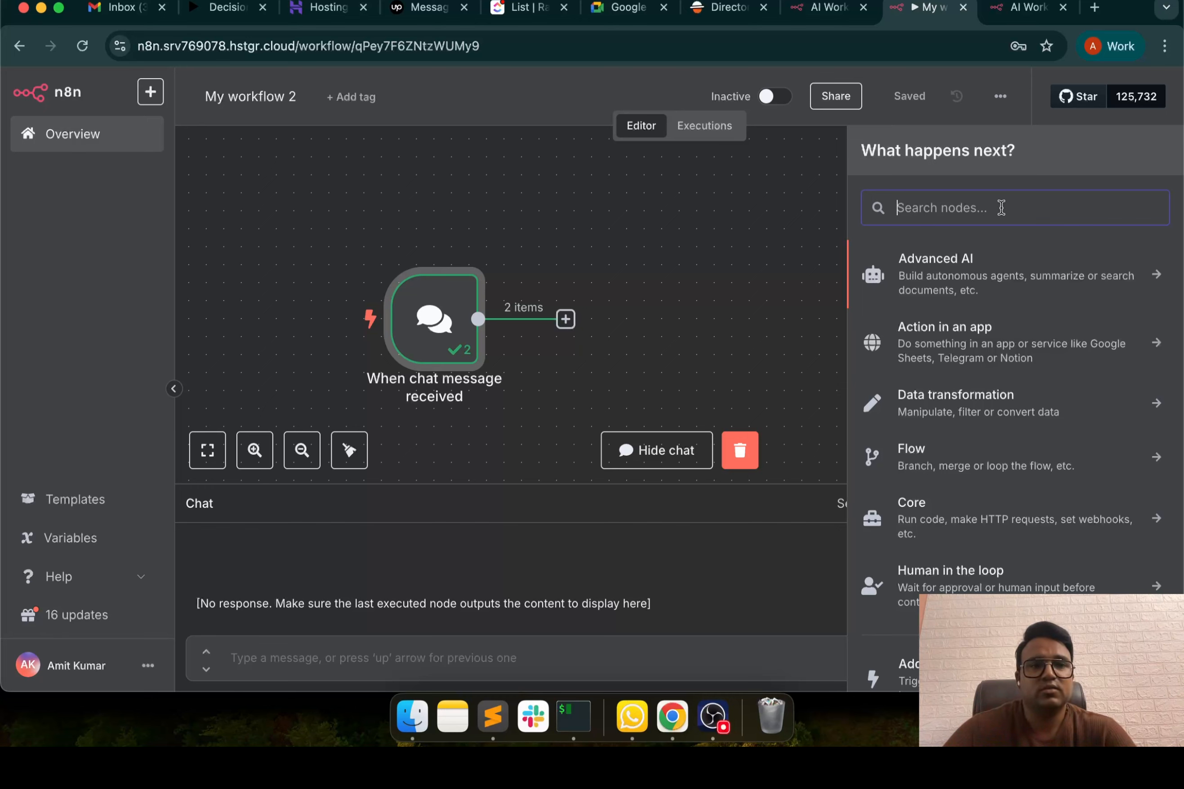
text(openai)
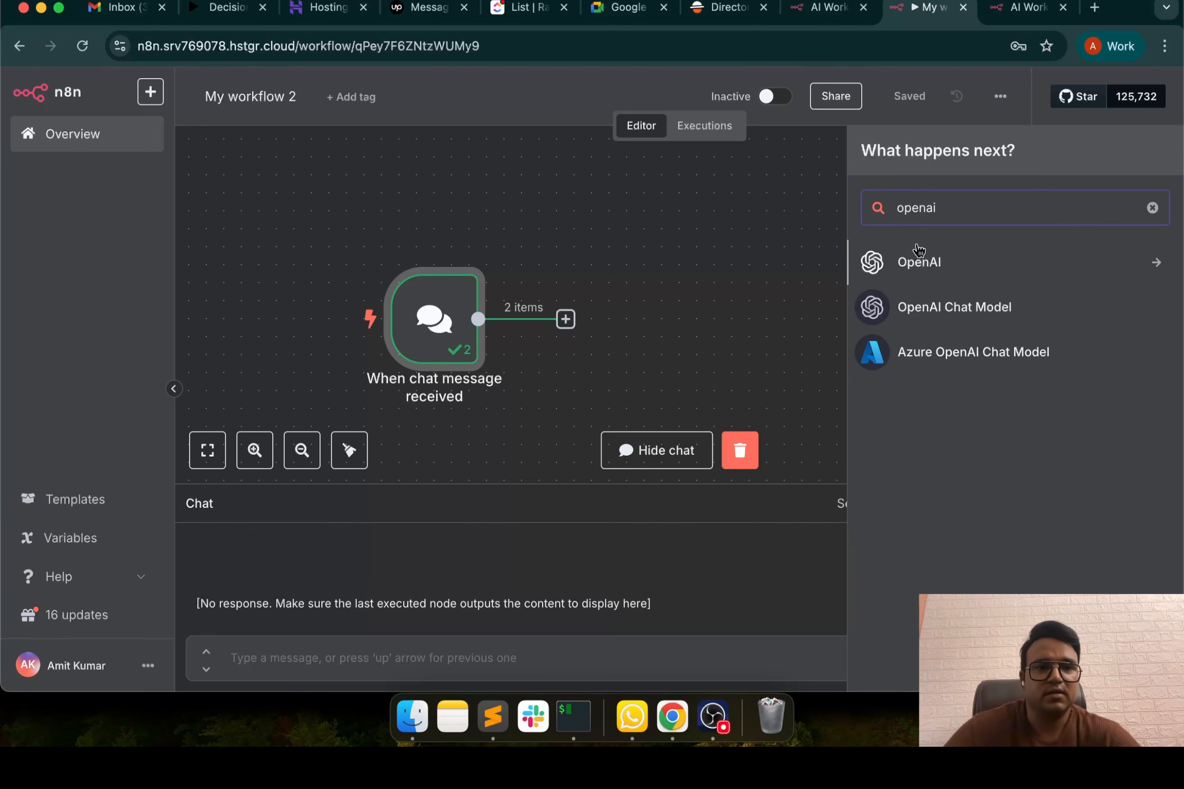
click(917, 253)
scroll(931, 530, down, 1)
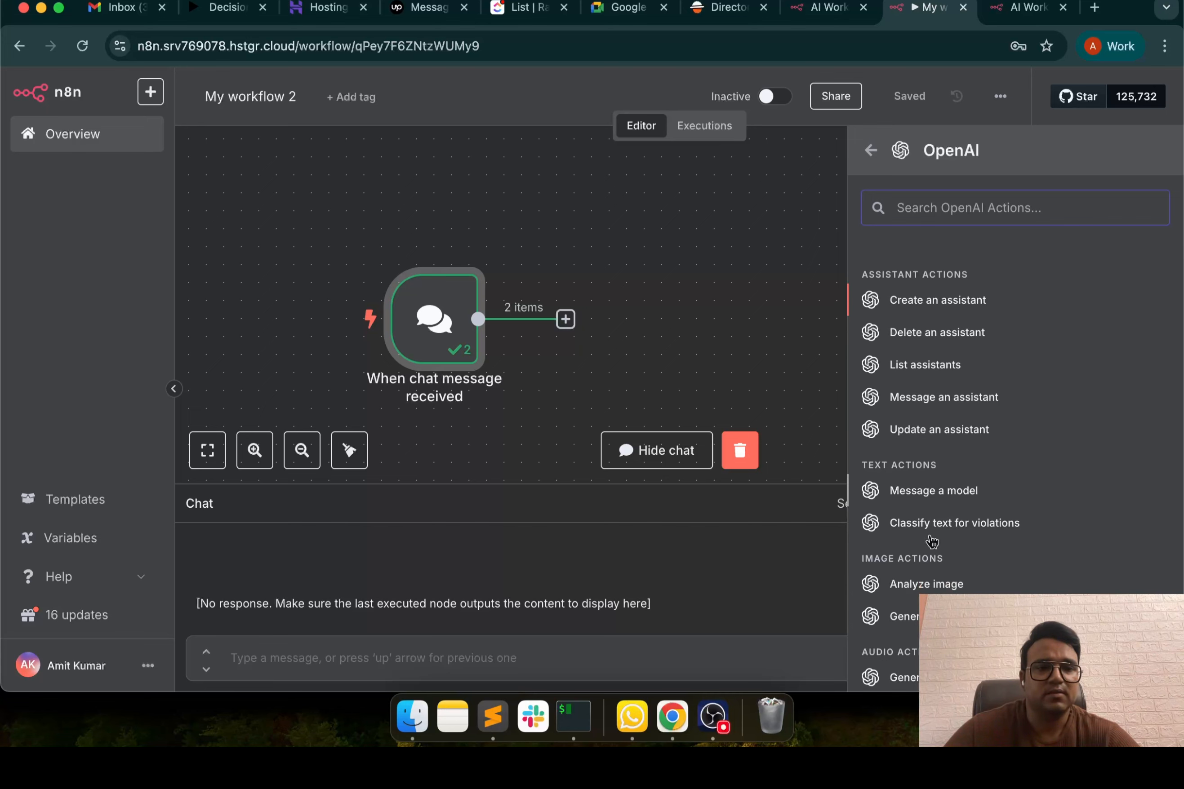
scroll(962, 438, up, 1)
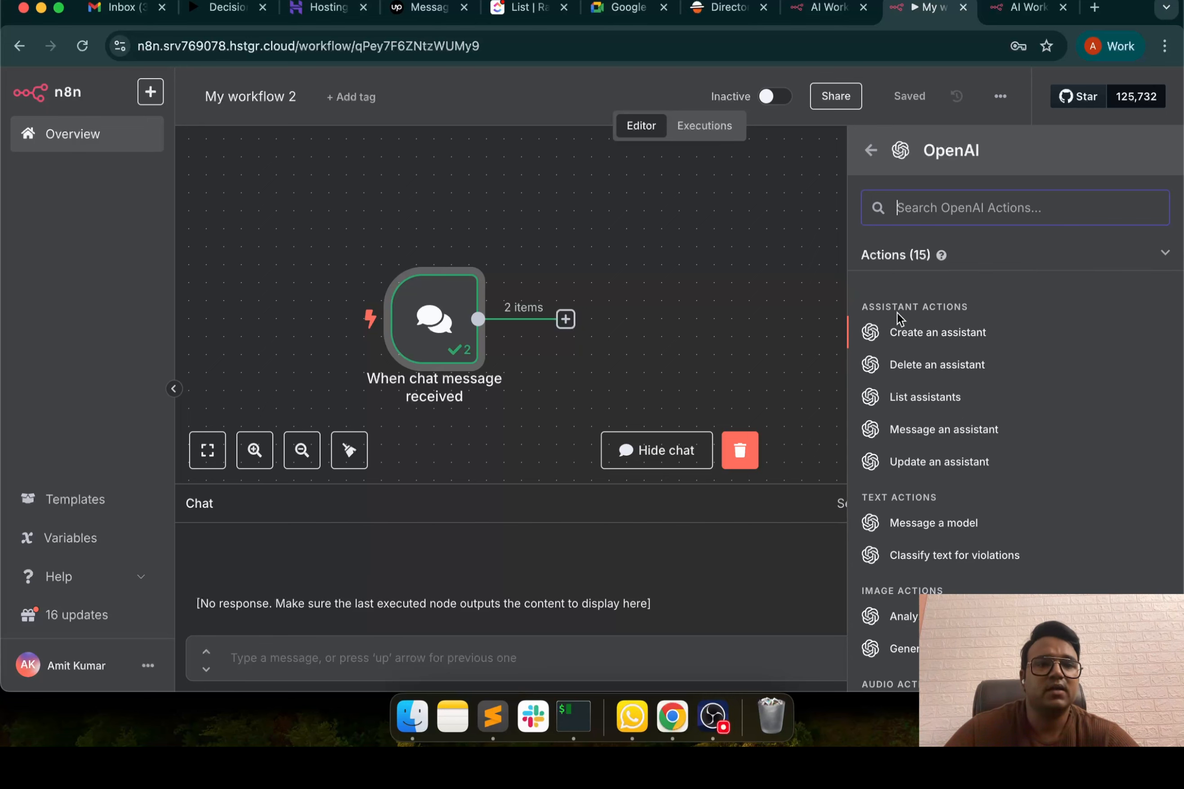
scroll(967, 448, down, 10)
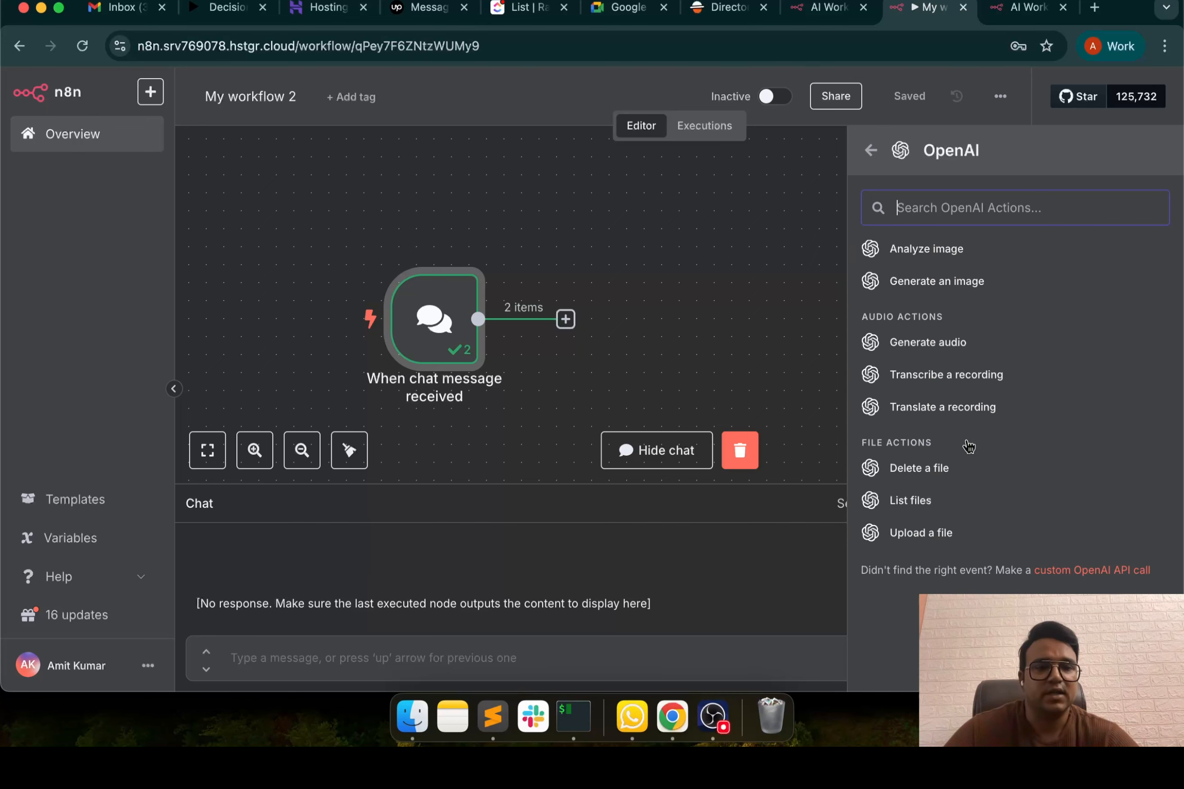
scroll(973, 407, up, 9)
scroll(972, 400, up, 1)
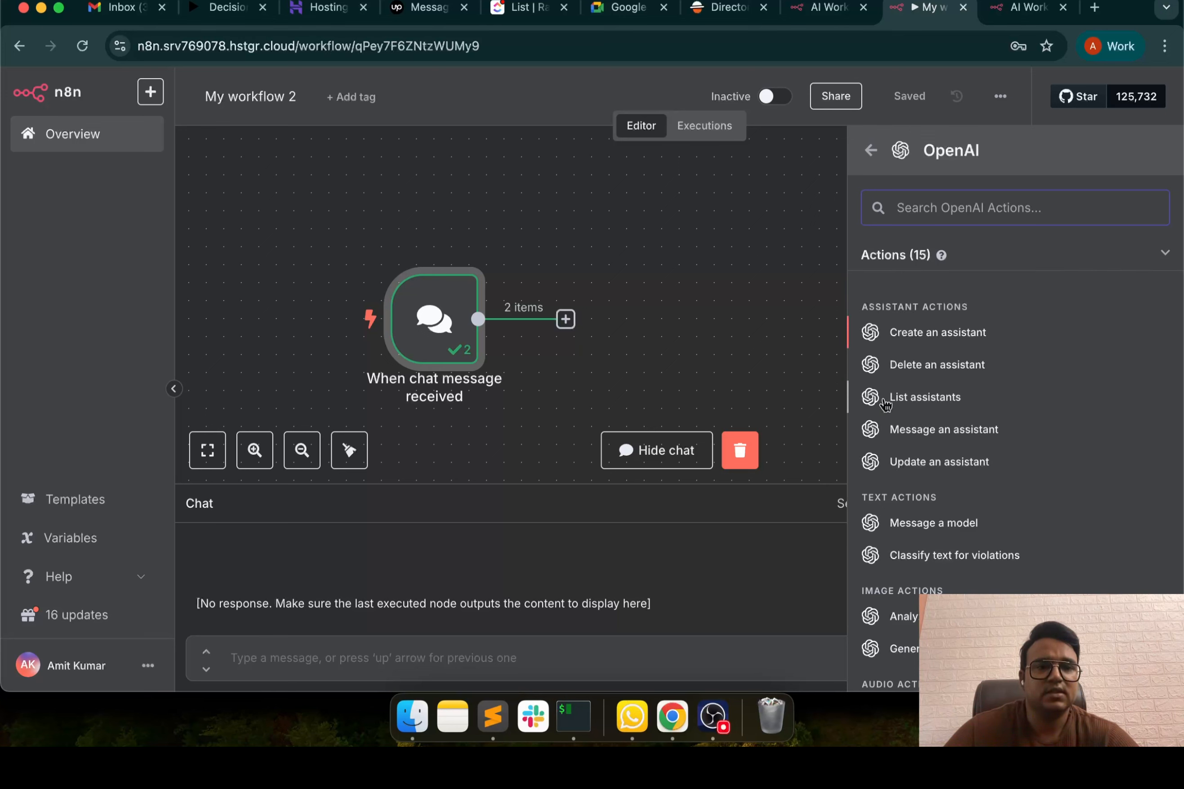
scroll(890, 415, down, 3)
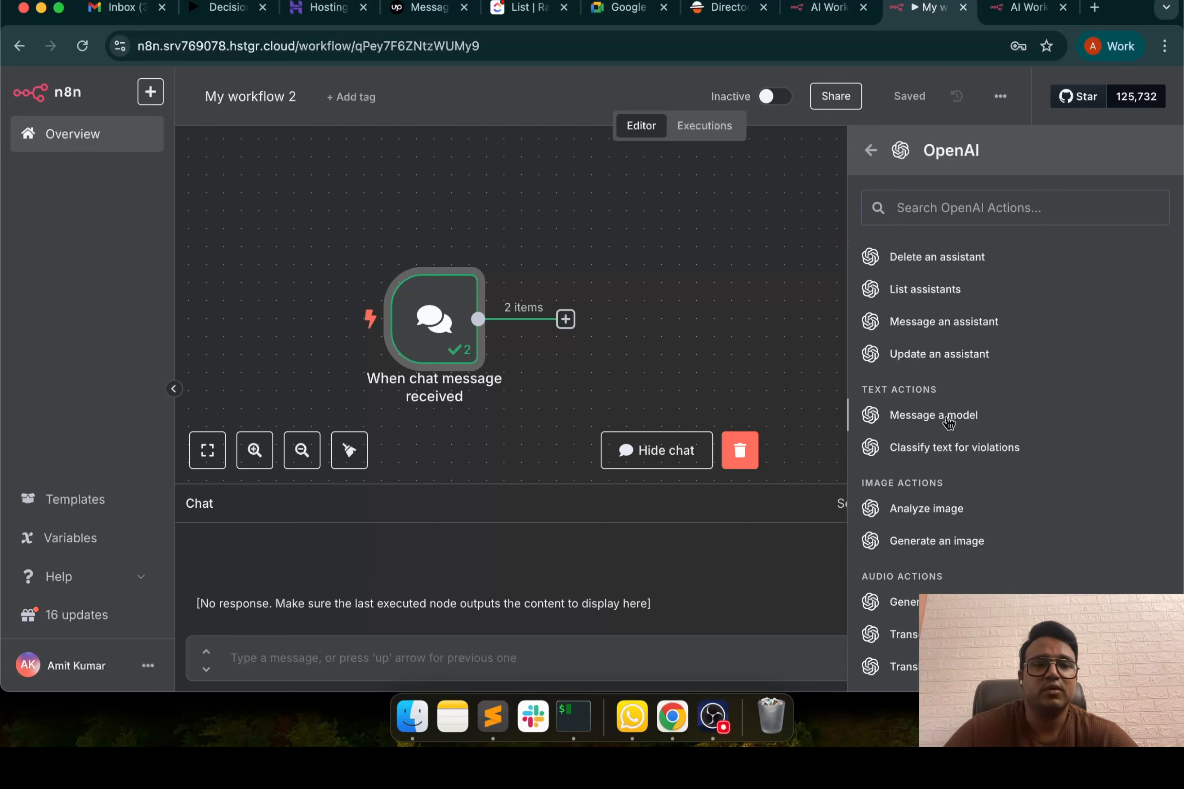
click(940, 414)
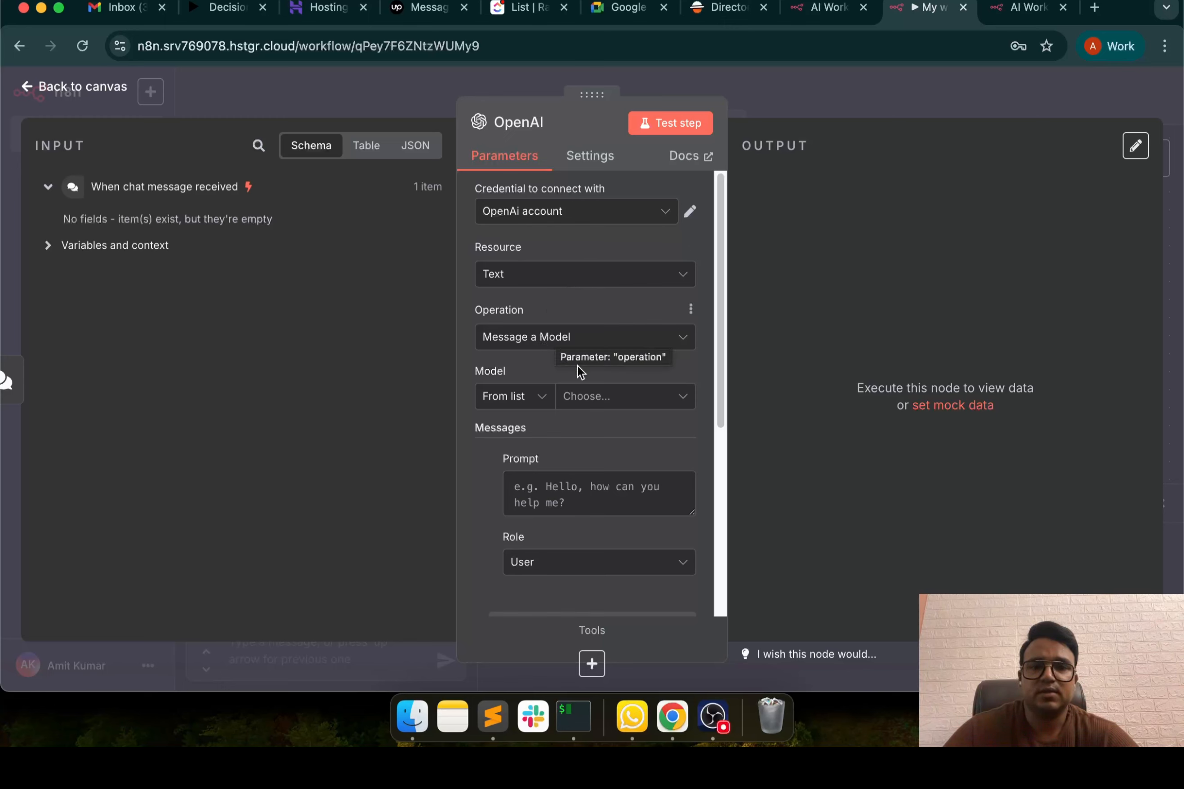
Browse the available models for the OpenAI node and set its model to GPT-3.5-TURBO
click(601, 400)
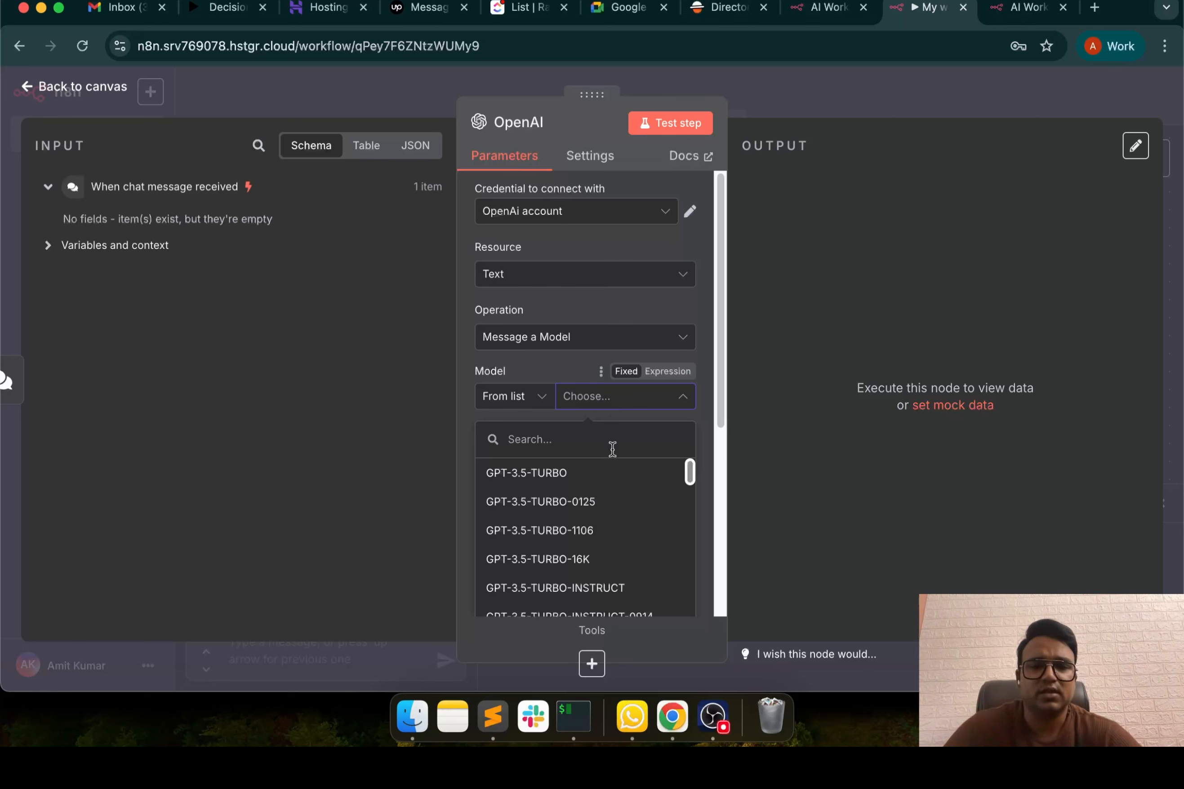
scroll(632, 568, down, 5)
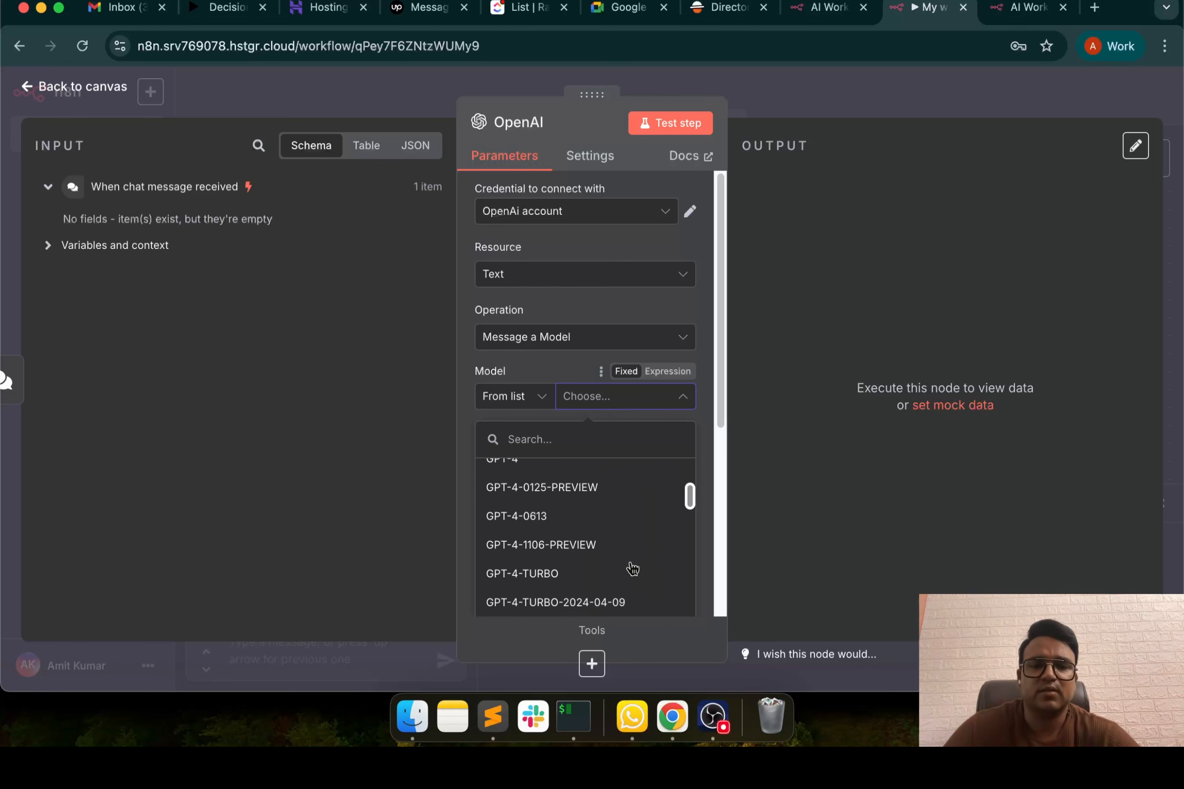
scroll(637, 514, up, 5)
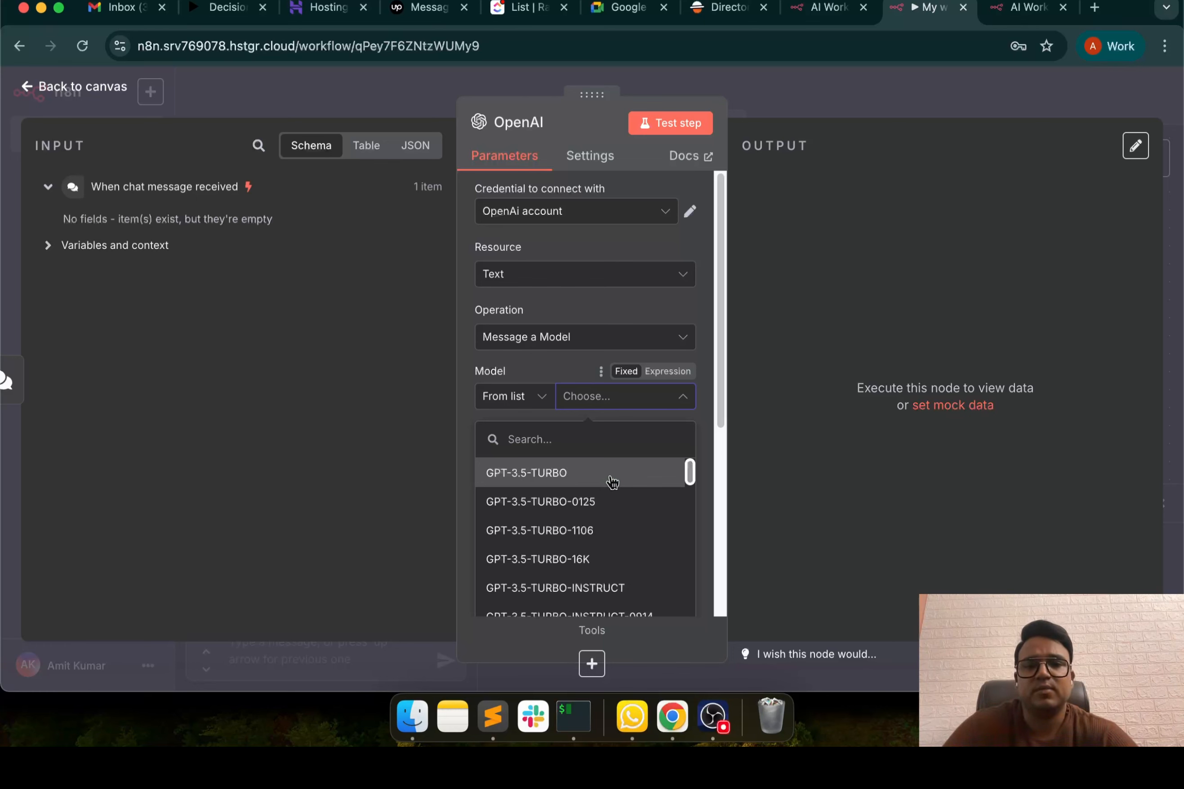
scroll(612, 482, down, 5)
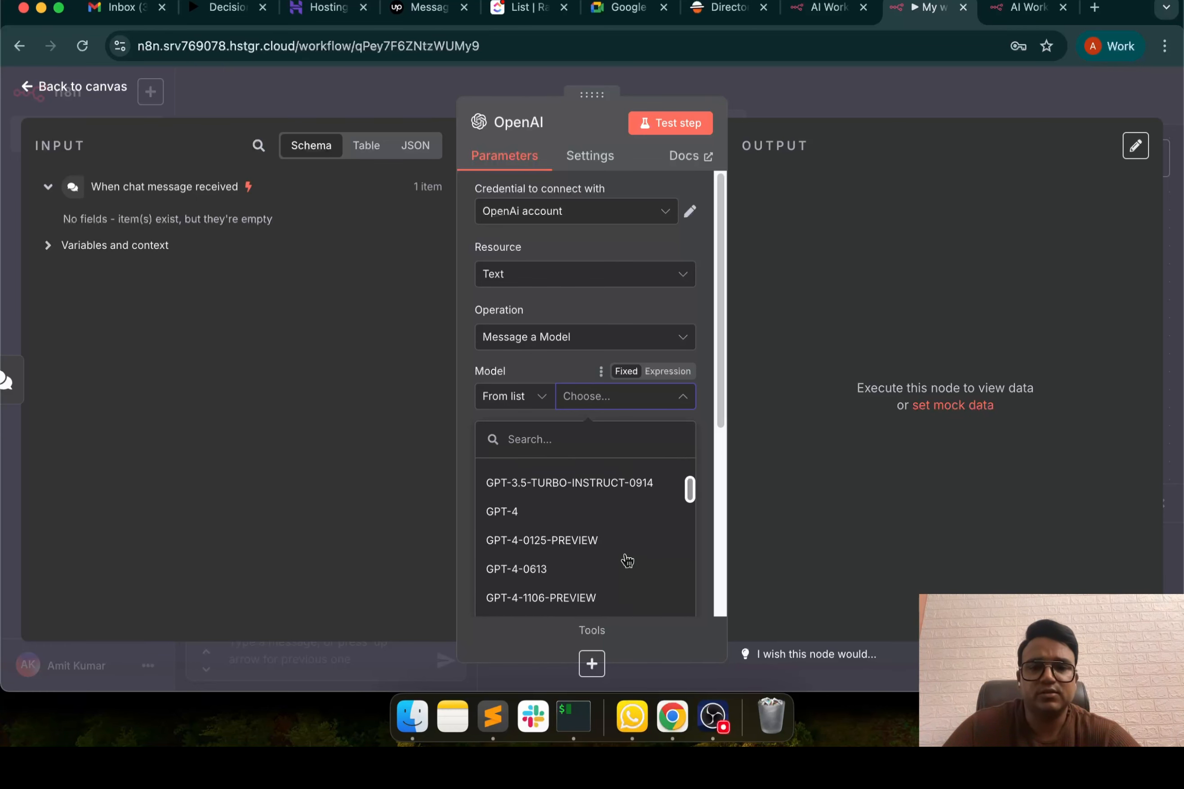
scroll(628, 541, up, 5)
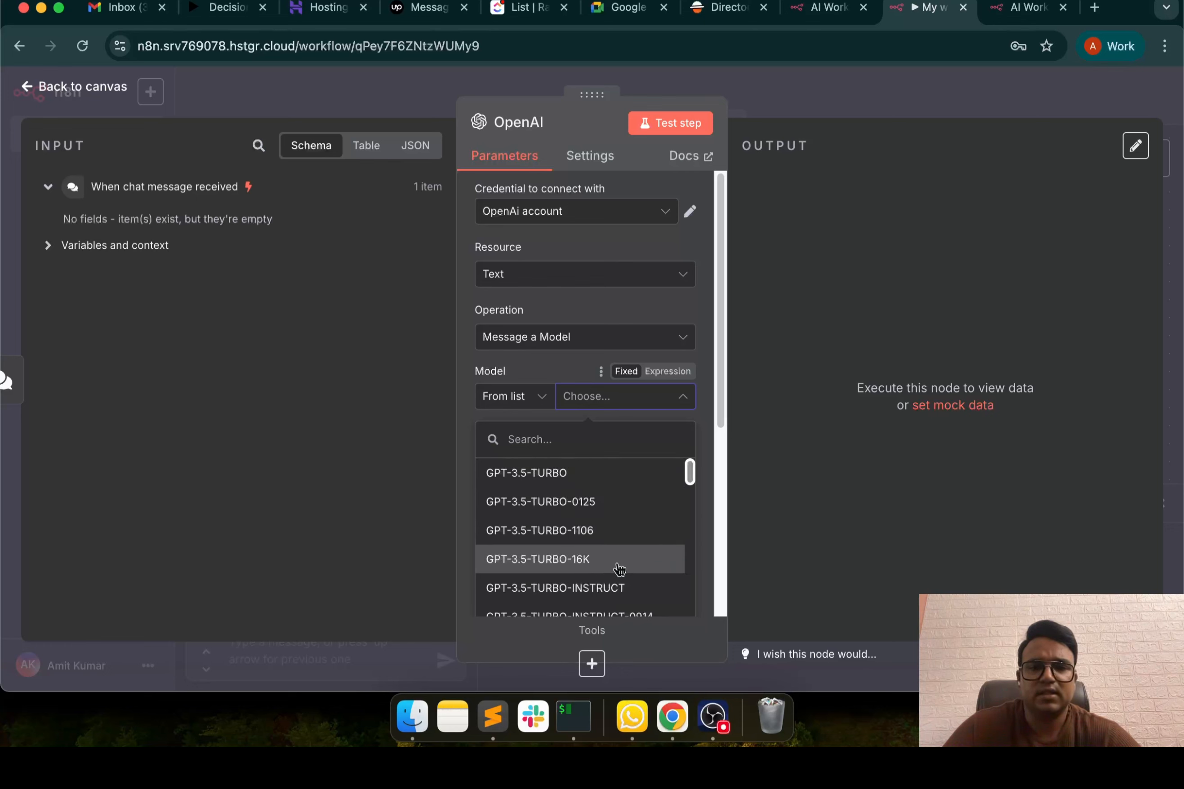
scroll(618, 564, down, 4)
scroll(619, 569, up, 4)
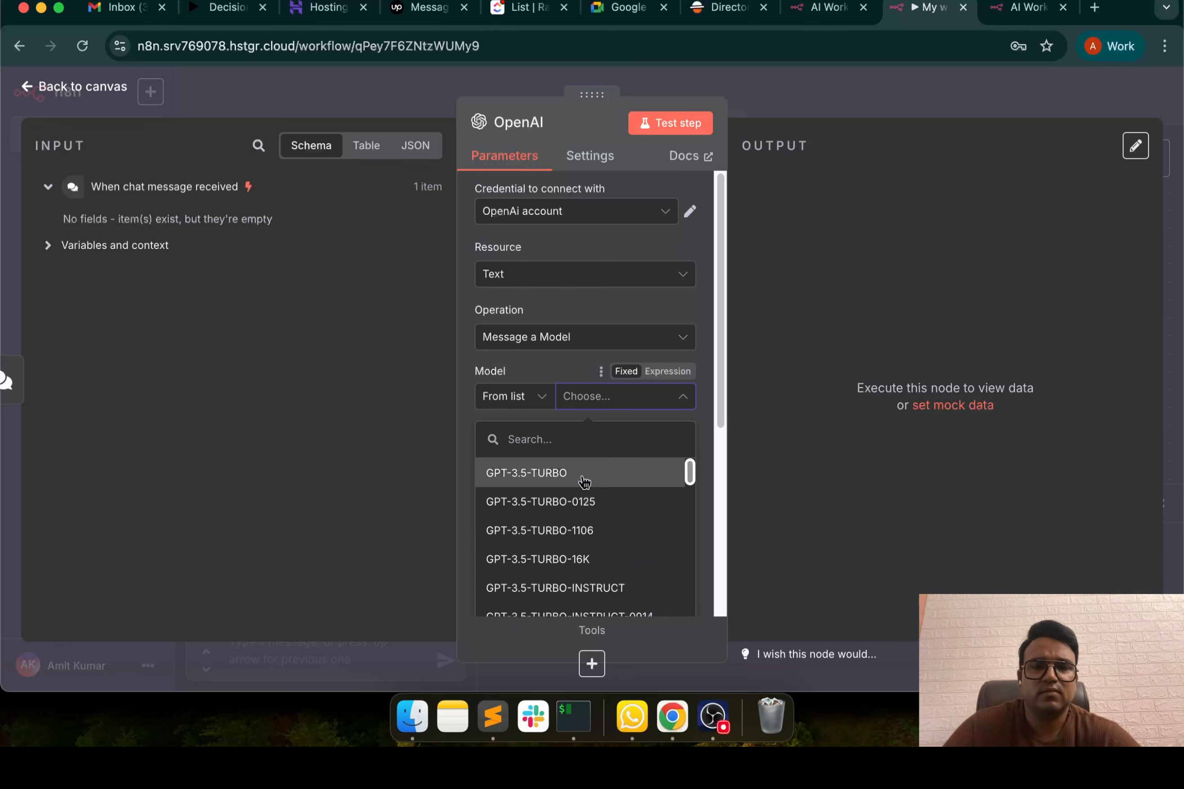
click(558, 475)
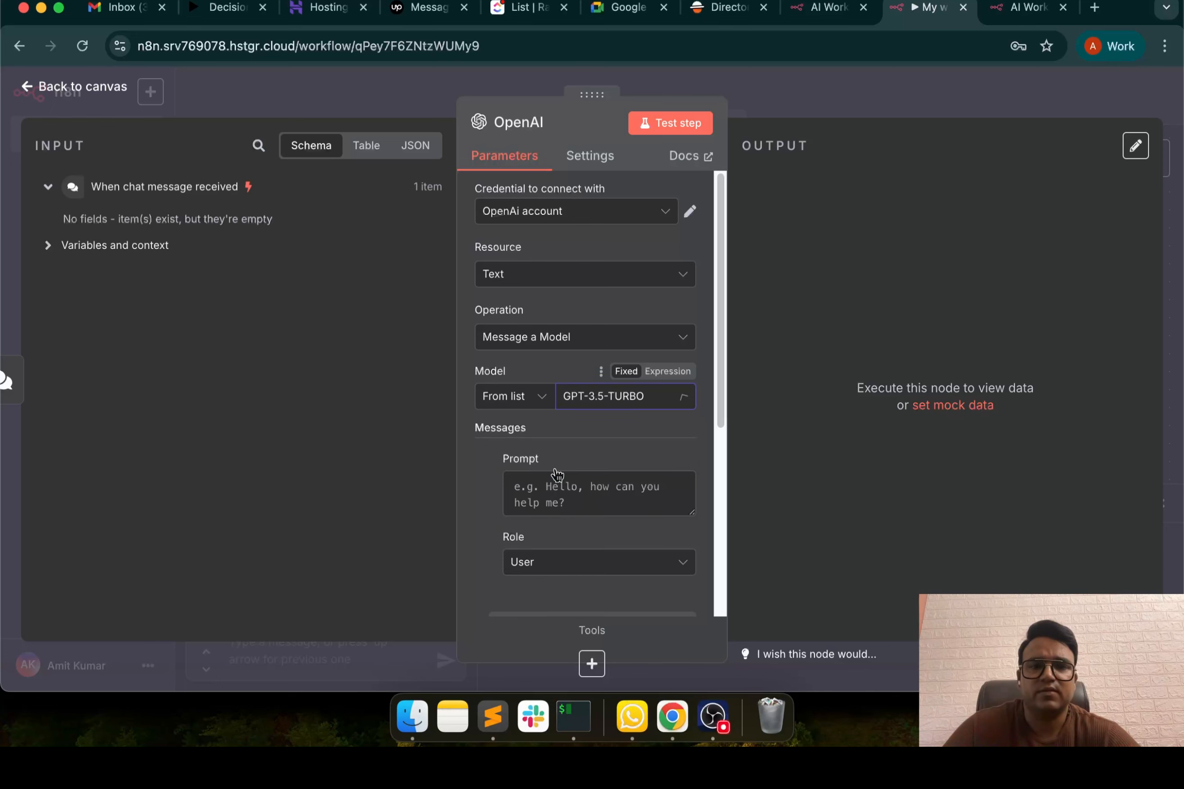
Switch the OpenAI node's message prompt from fixed text to an expression and open it in the enlarged expression editor
scroll(489, 463, down, 2)
click(541, 436)
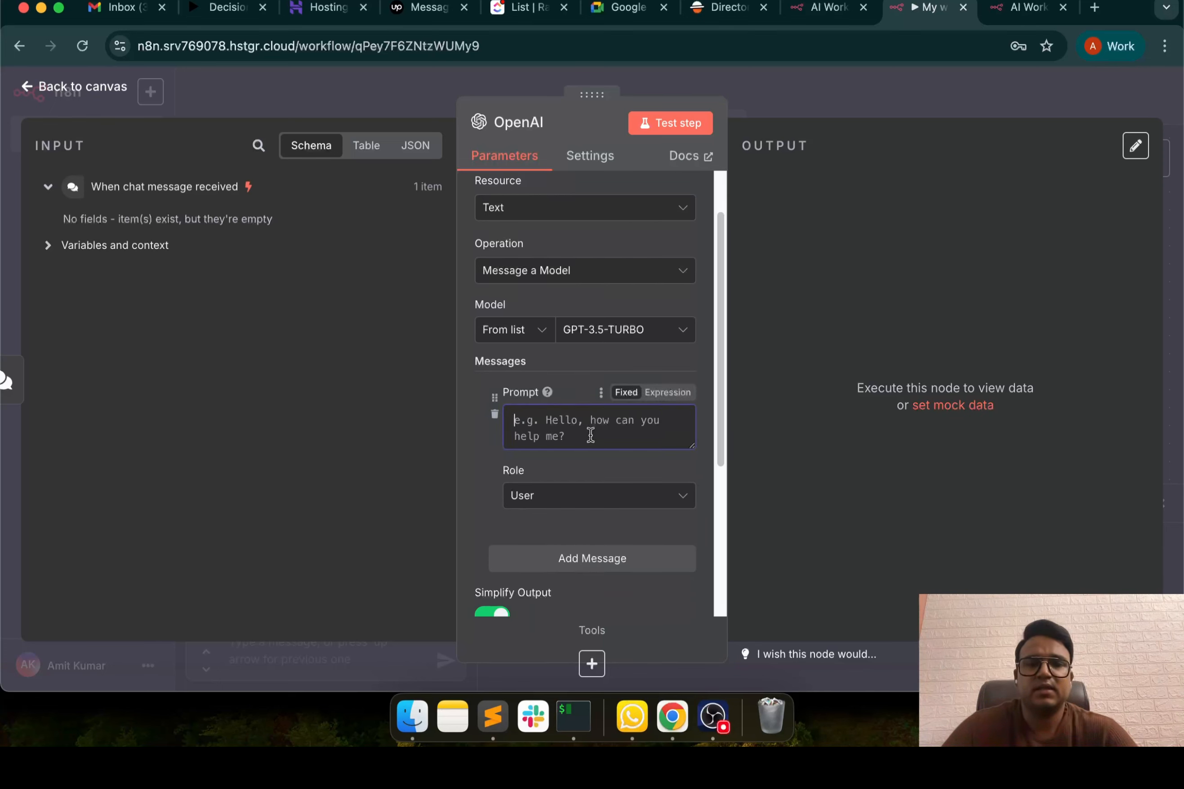
click(662, 392)
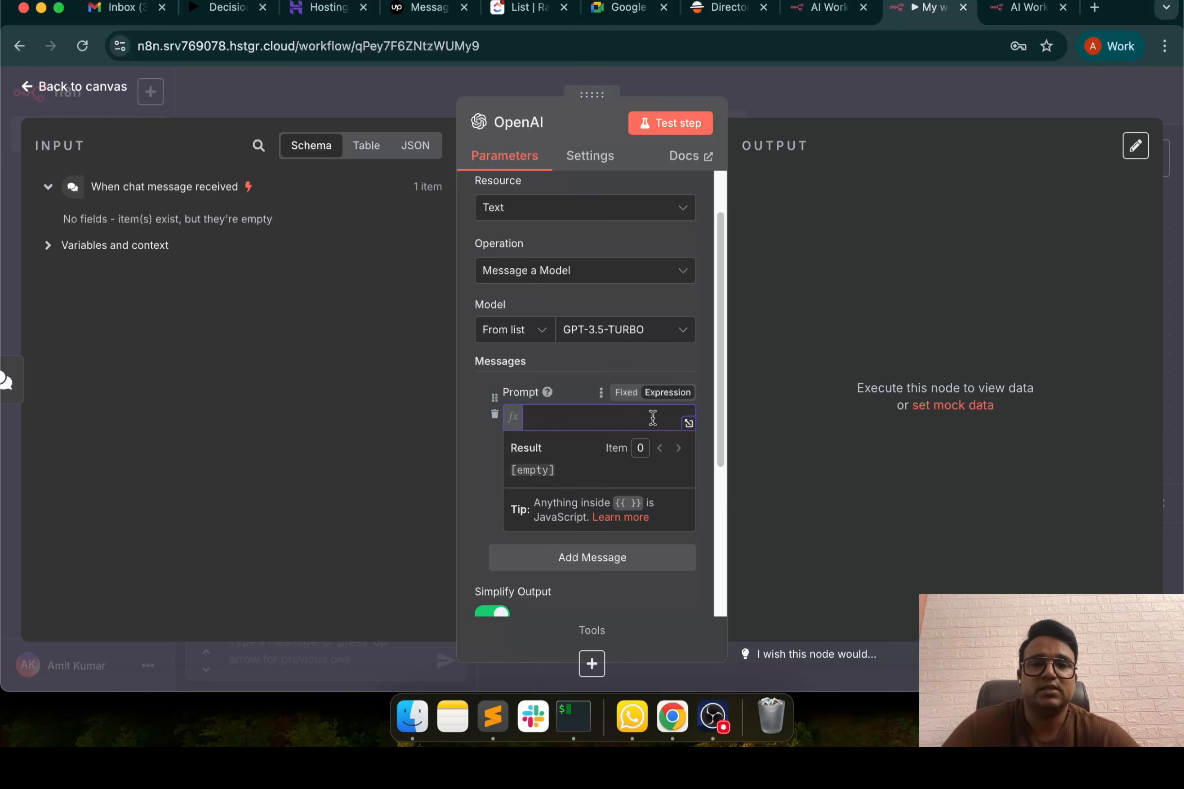
click(624, 394)
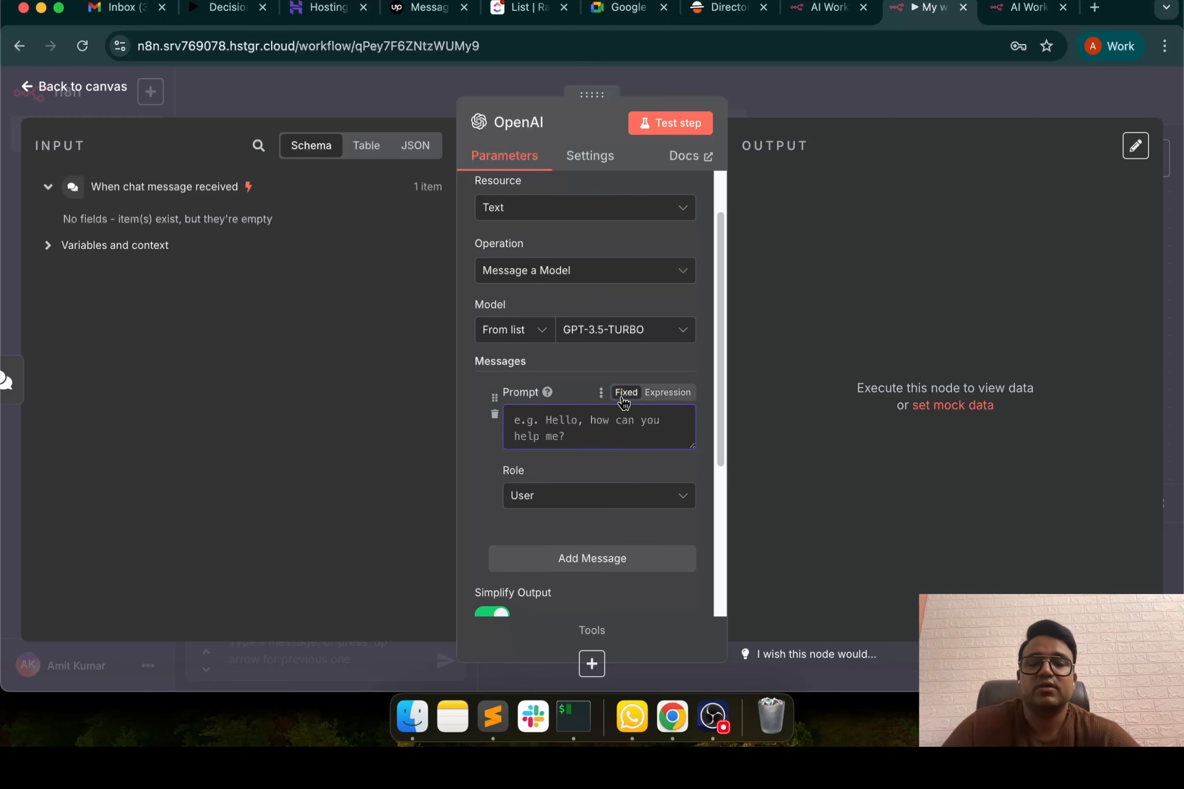
click(663, 394)
click(687, 423)
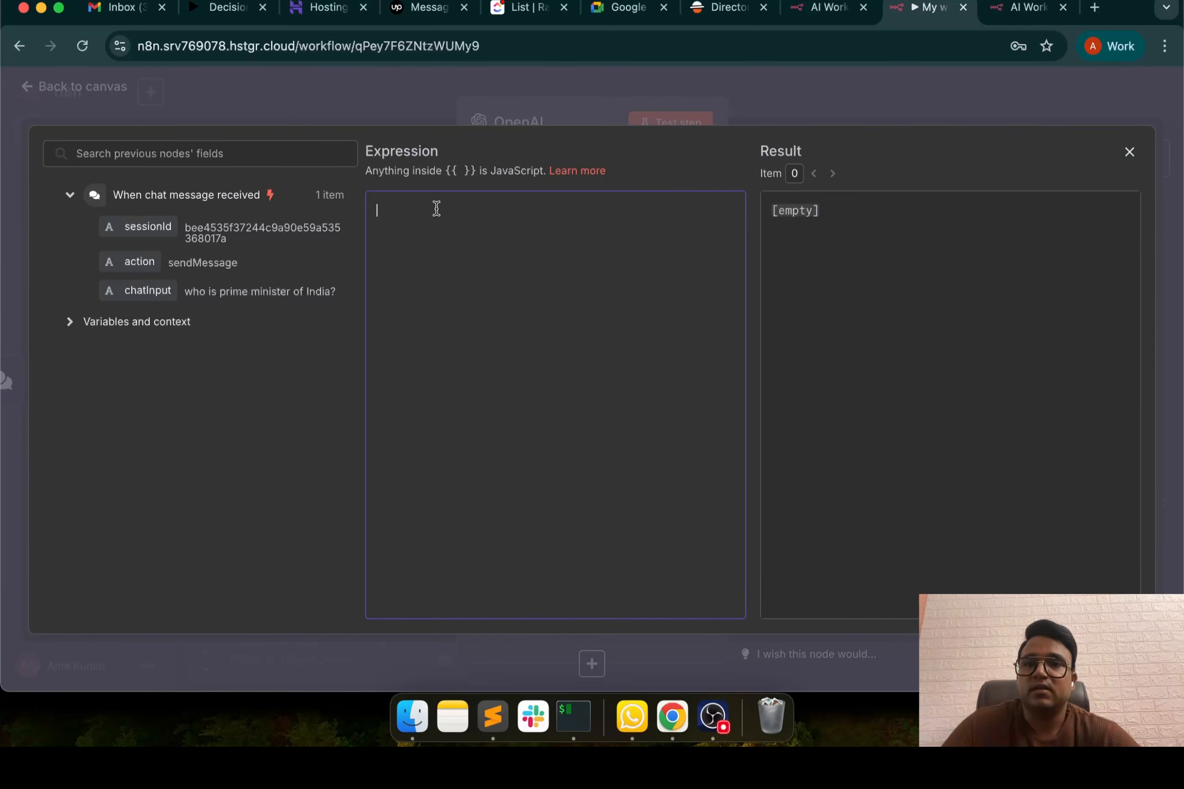
Write the prompt's instruction line "Respond the answer to user questino in below format:" followed by a blank line
text(Respo)
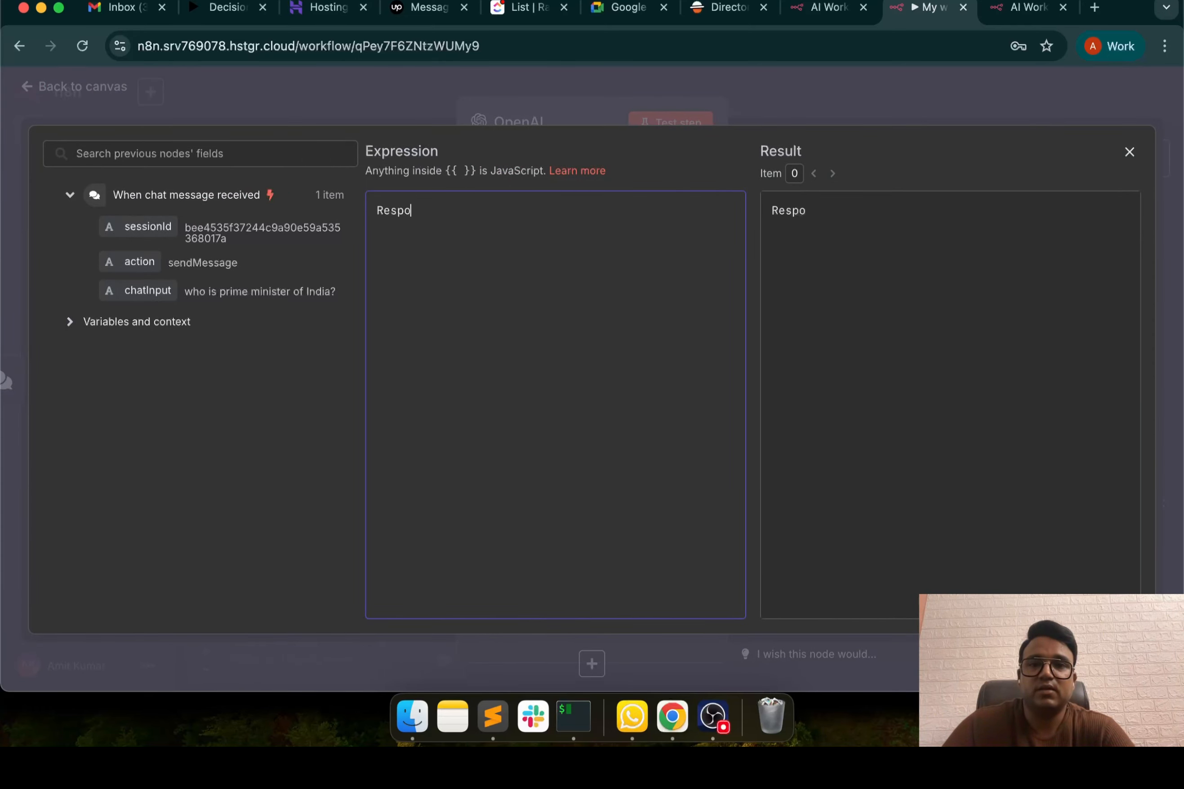
text(nd the answer to us)
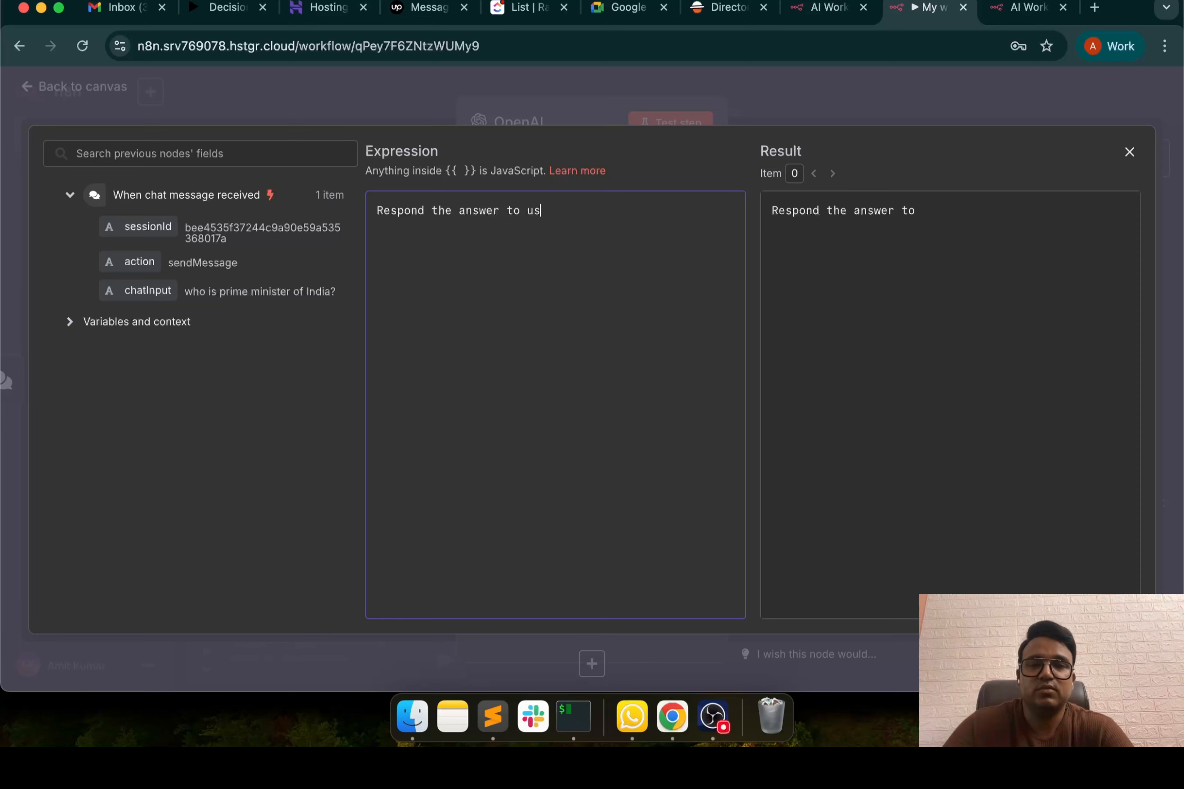
text(er questino in )
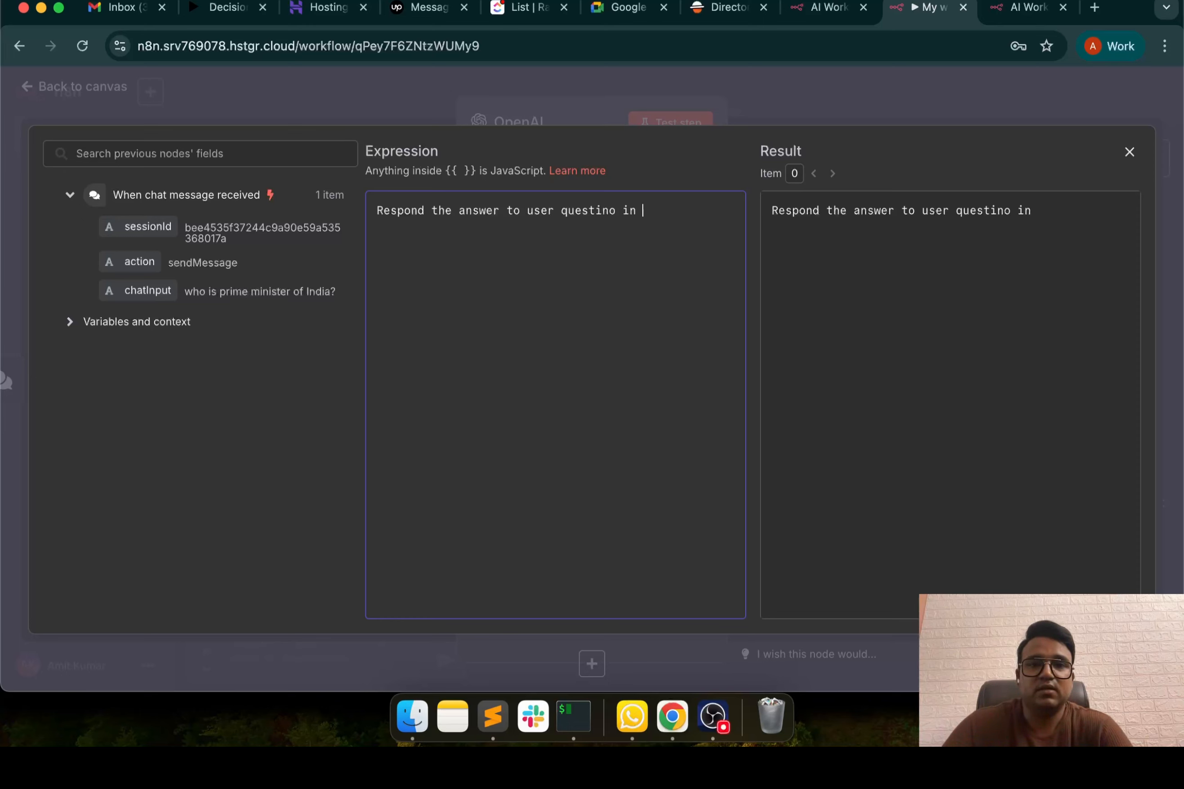
text(belof format:)
key(Return)
key(Return)
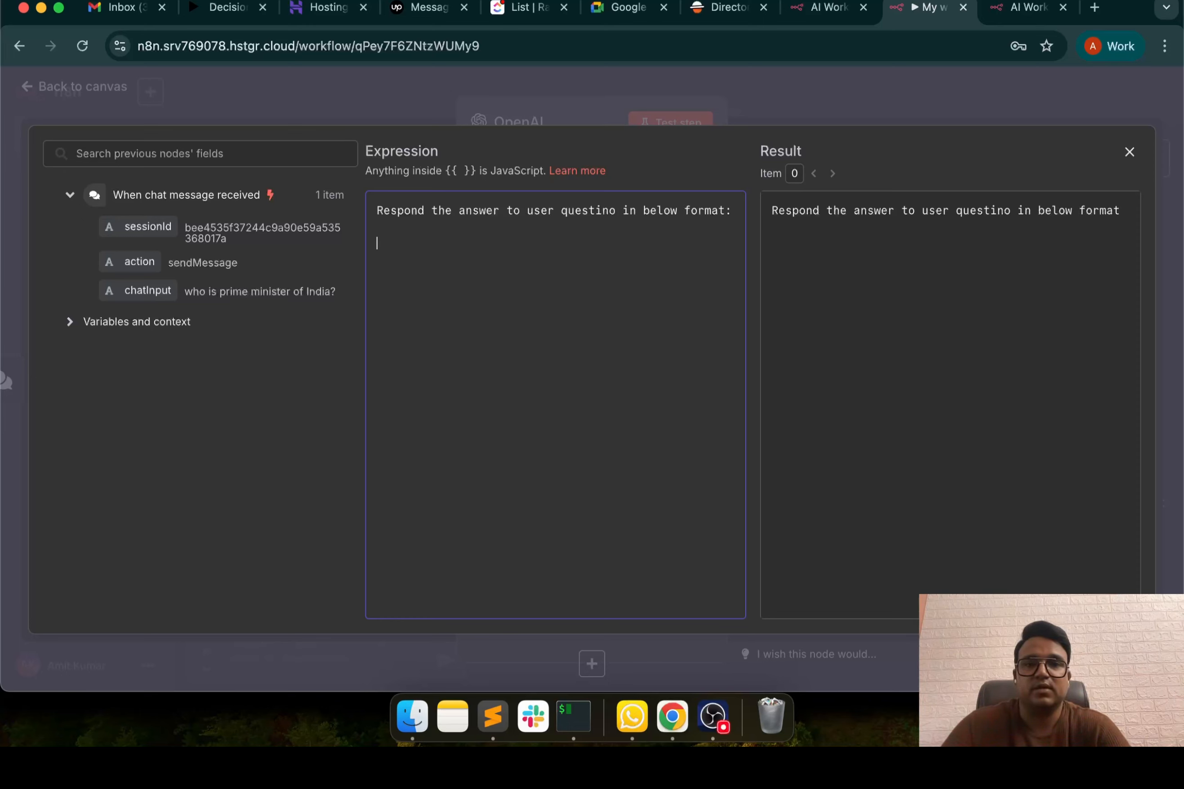
Add the answer format to the prompt as two lines, "Hi there," and "You answer is:"
text(Hi there,)
key(Return)
text(You asnwer)
key(BackSpace)
key(BackSpace)
key(BackSpace)
key(BackSpace)
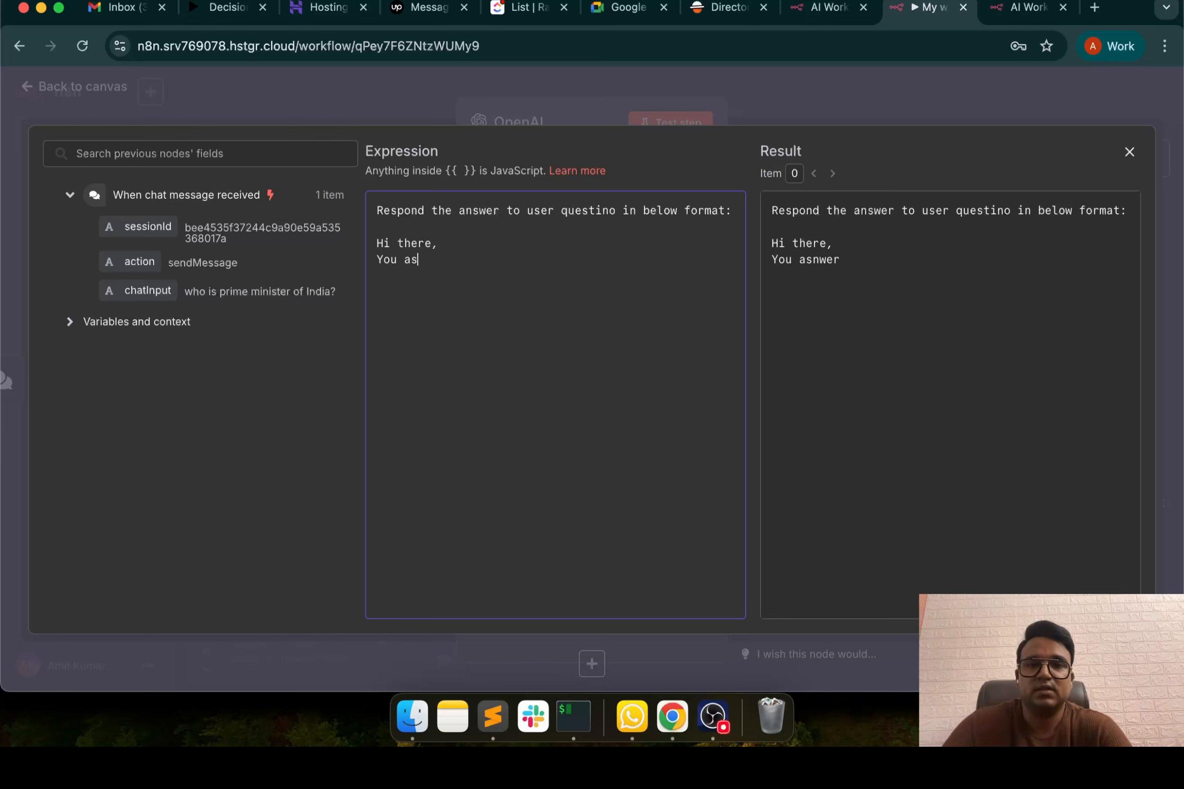
text(nswer is:)
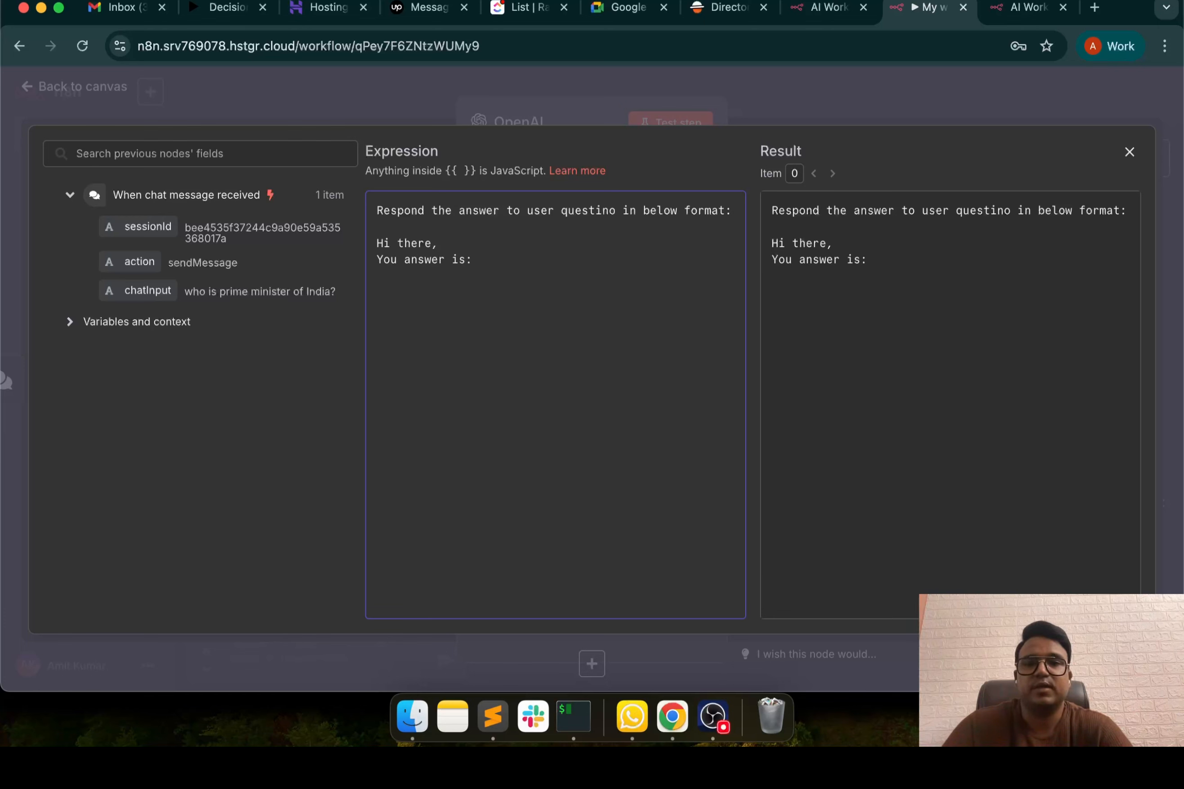
Make room below the prompt's instruction line and insert the chat trigger's chatInput field there as {{ $json.chatInput }}
click(584, 221)
key(Return)
key(Up)
key(Return)
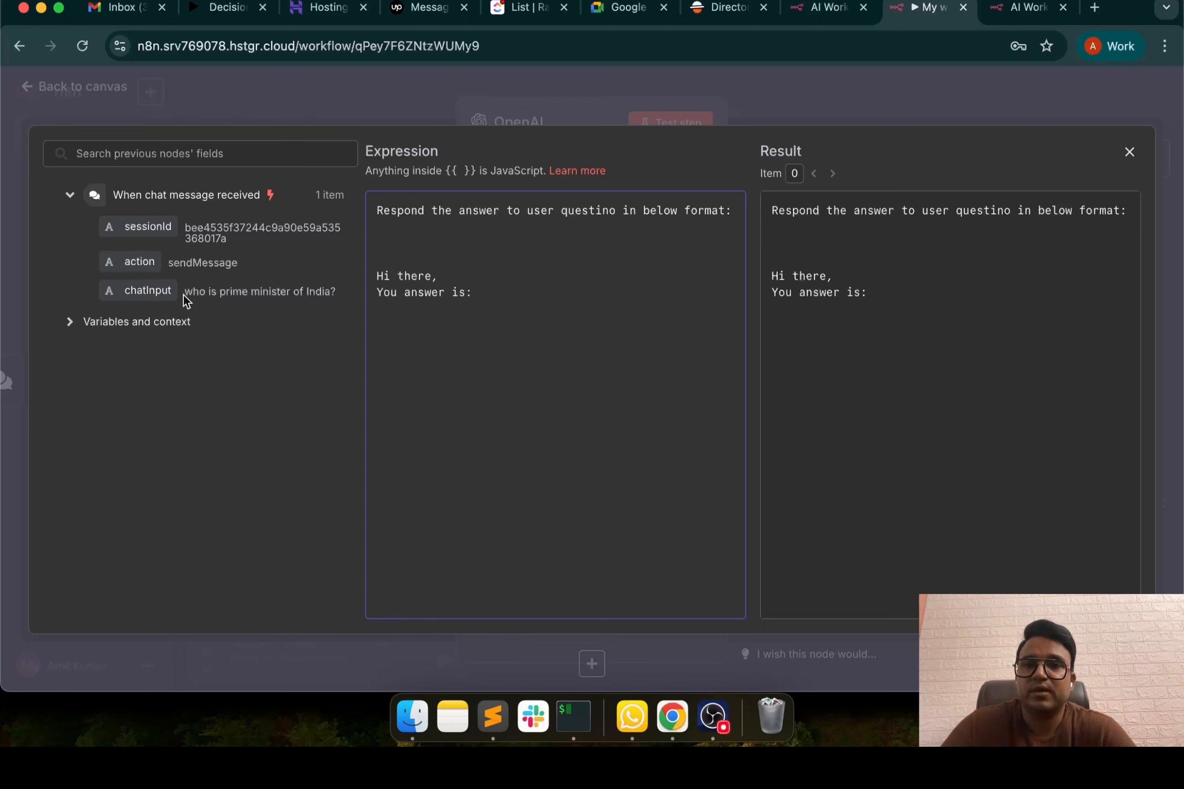
drag(186, 292, 346, 295)
click(337, 290)
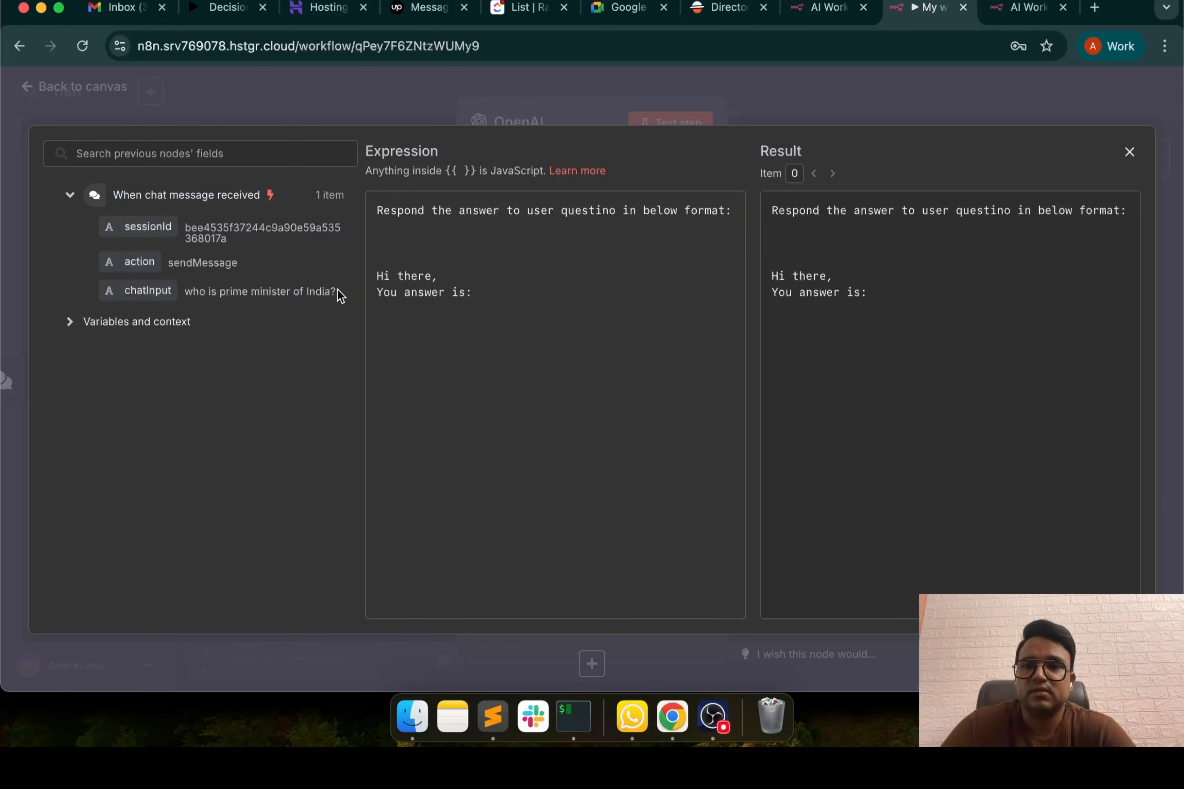
drag(145, 292, 387, 243)
click(521, 280)
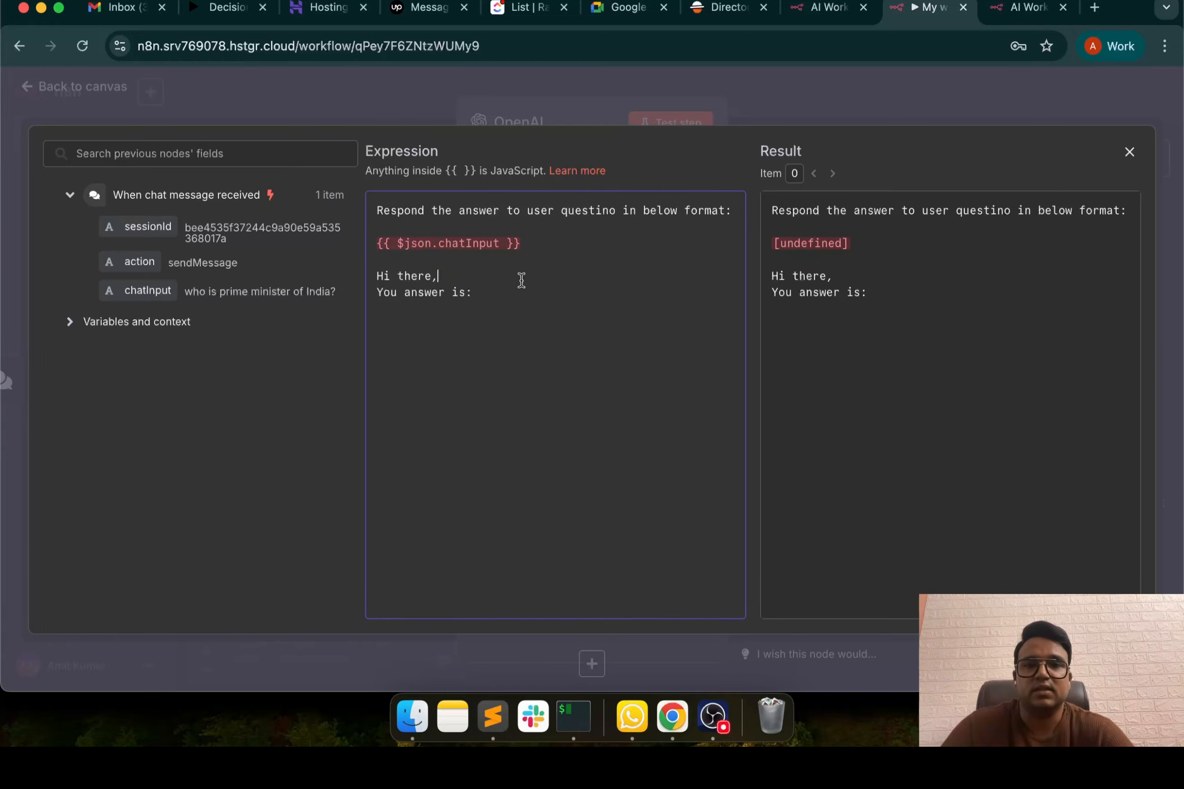
Return to the canvas, save the workflow and resend the previous question "who is prime minister of India?" in the chat
key(Escape)
key(Escape)
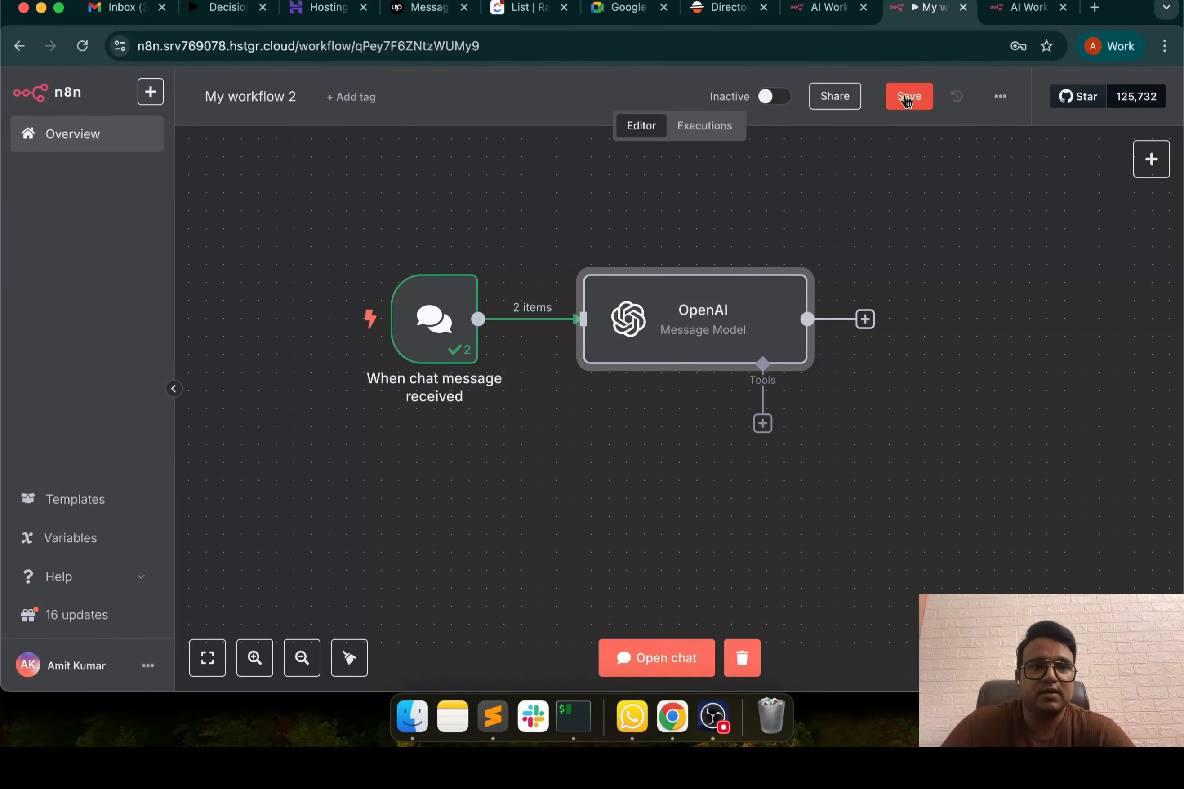
click(906, 101)
click(646, 658)
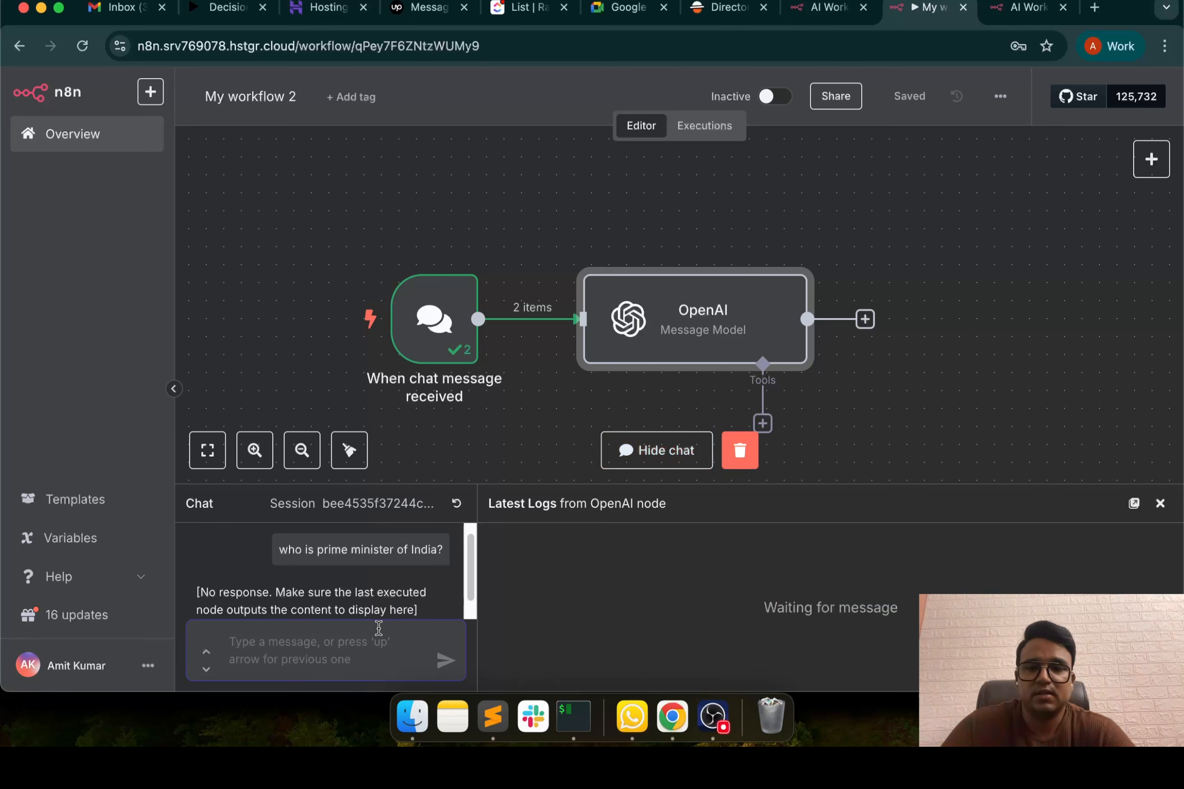
key(Up)
key(Return)
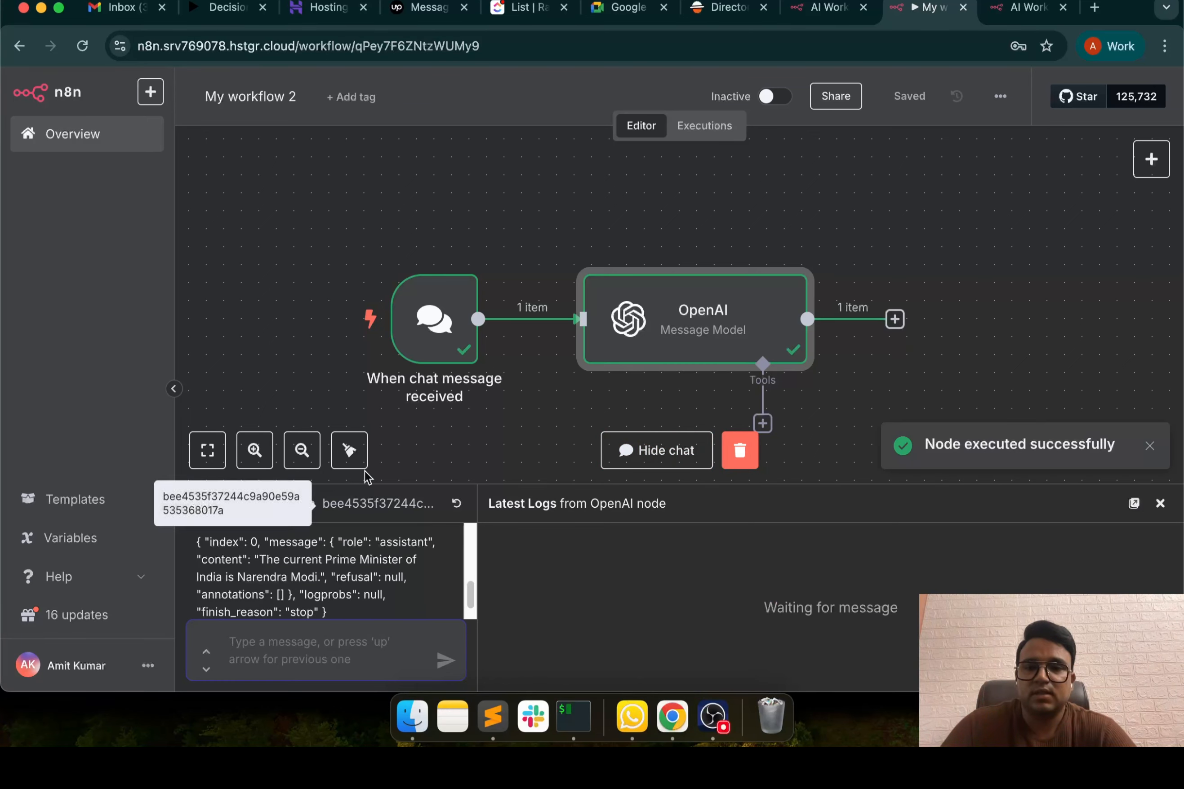
Enlarge the chat area and examine the structure of the OpenAI node's response
drag(391, 485, 389, 385)
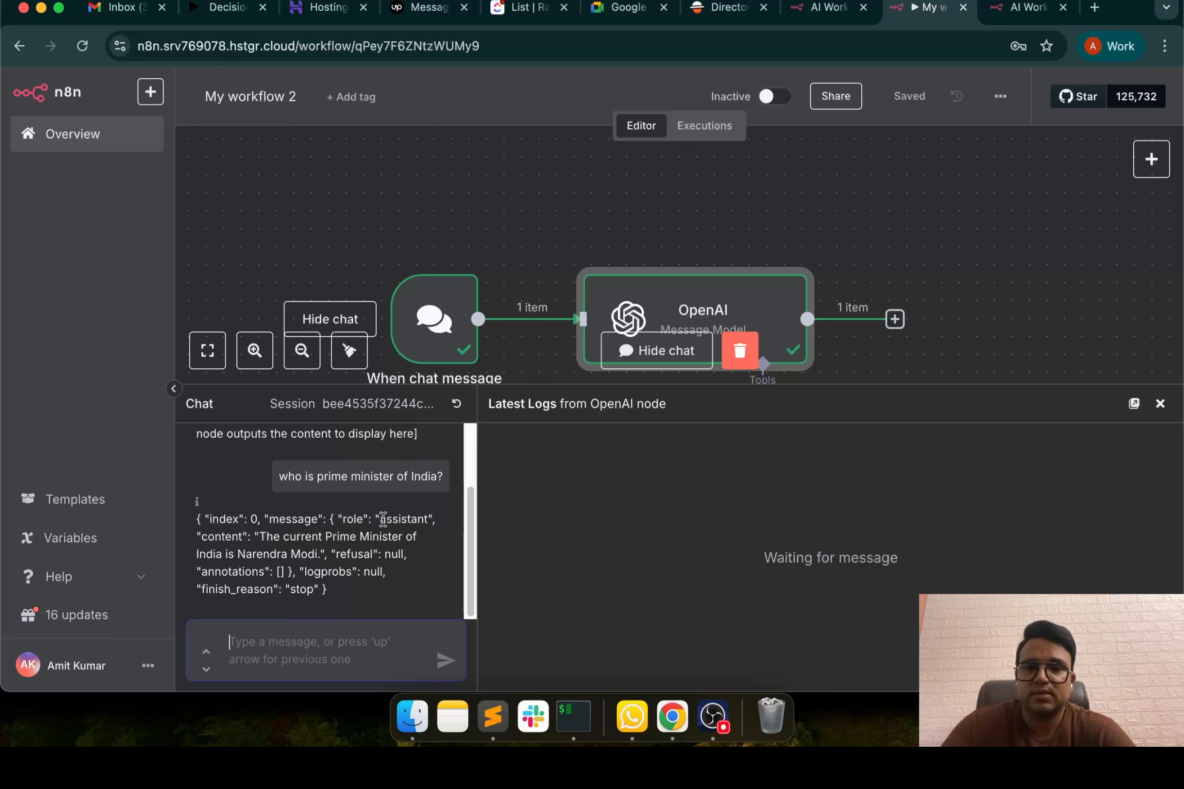
drag(259, 536, 322, 554)
click(320, 554)
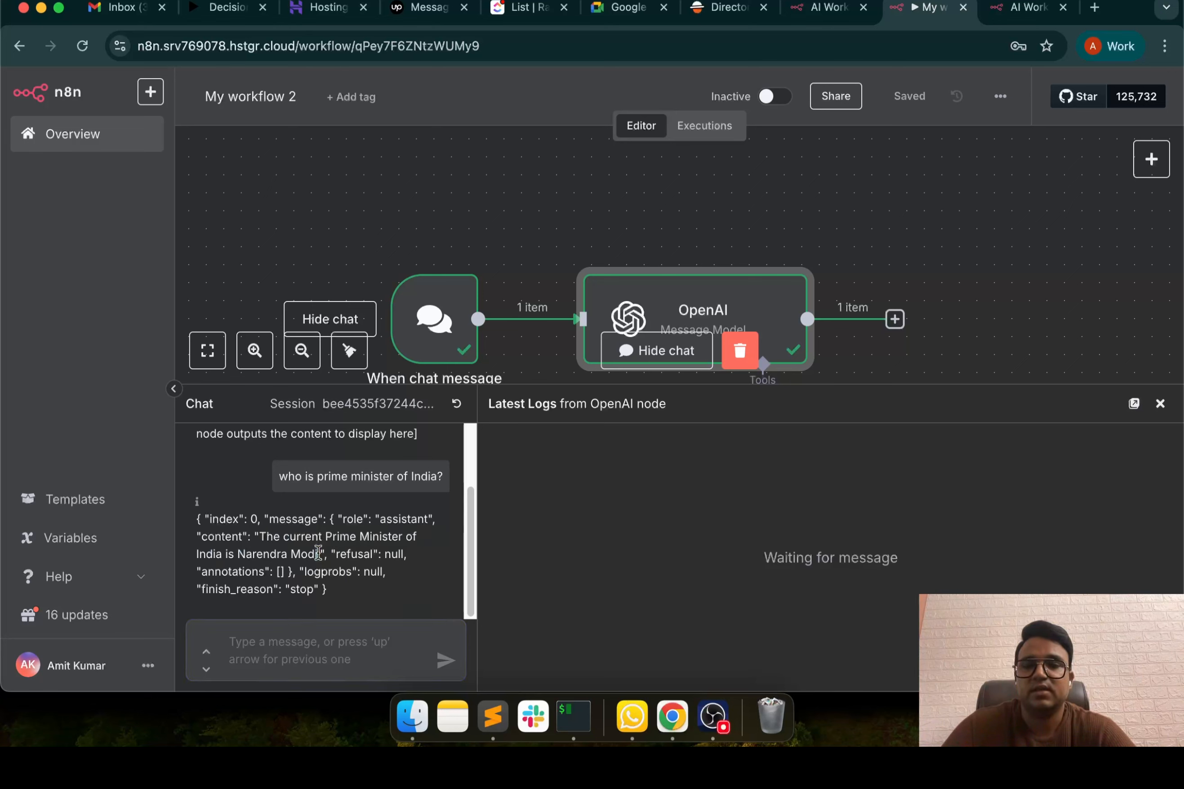
drag(195, 519, 355, 614)
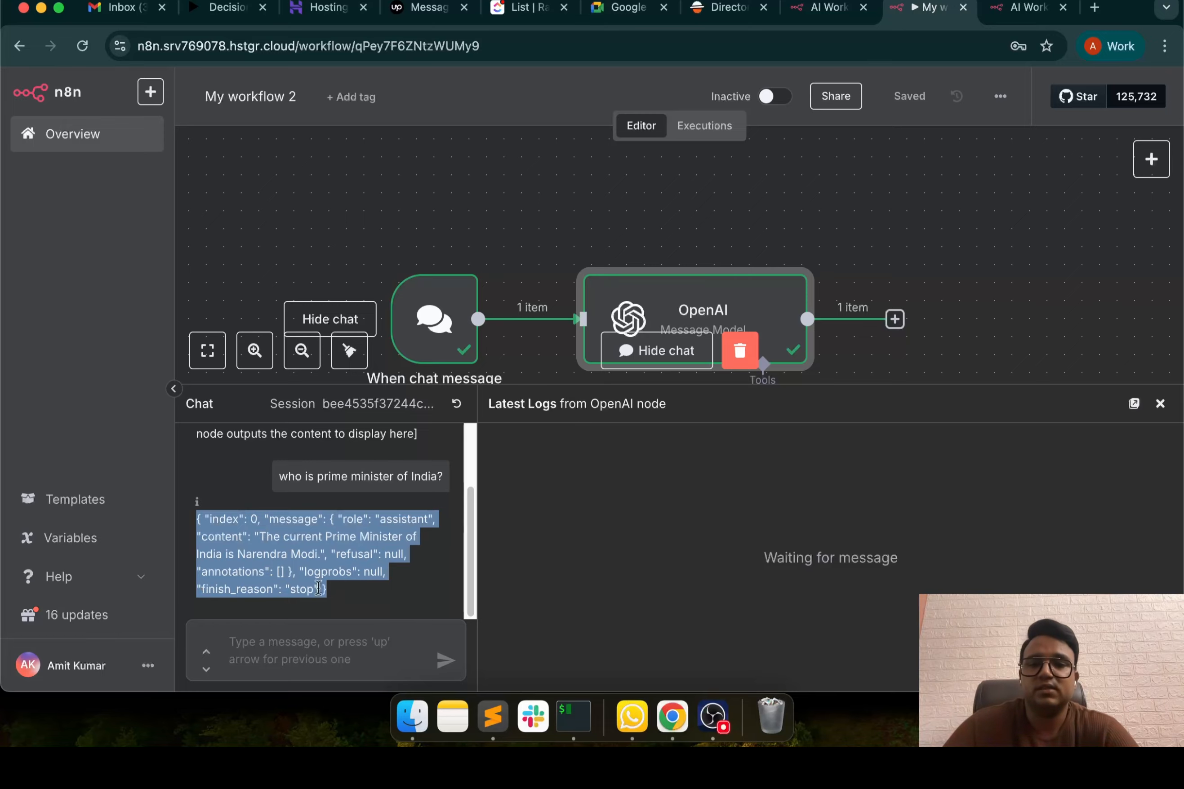
click(367, 604)
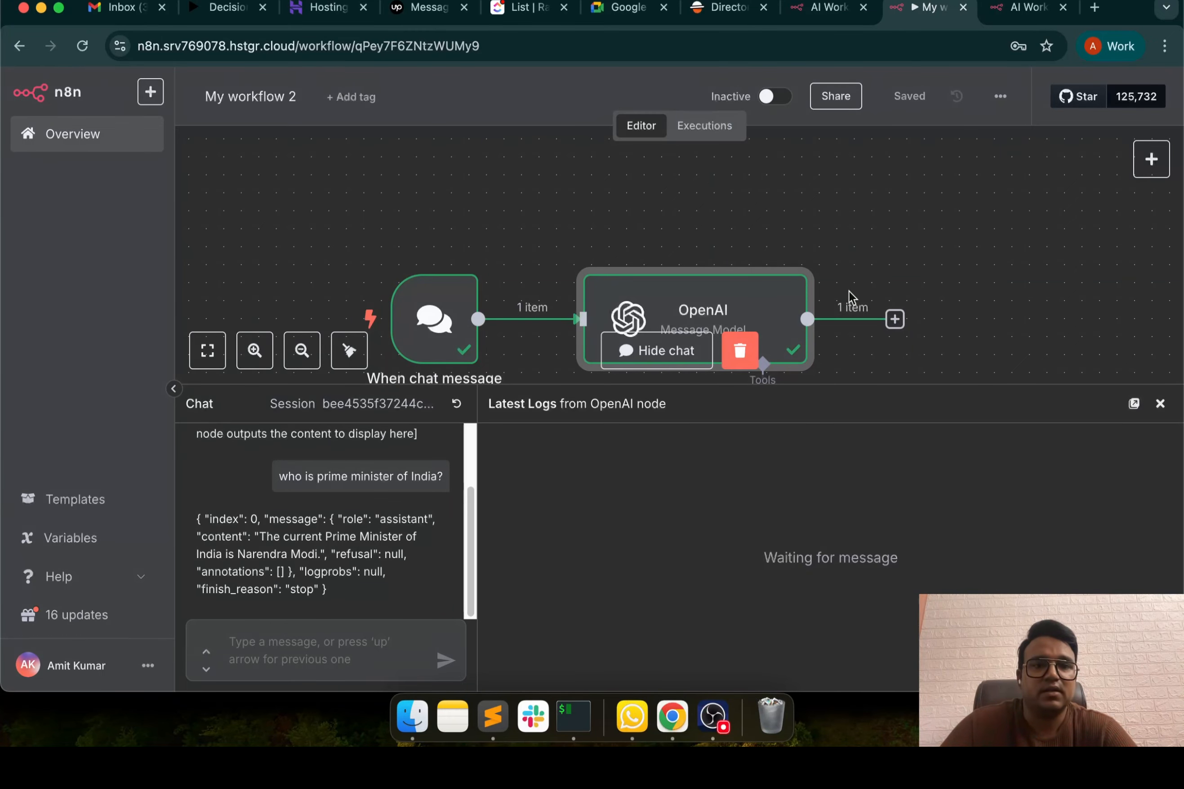
Add an Edit Fields node after OpenAI, map OpenAI's message content into it as a String field named message.content, and test the node
click(895, 319)
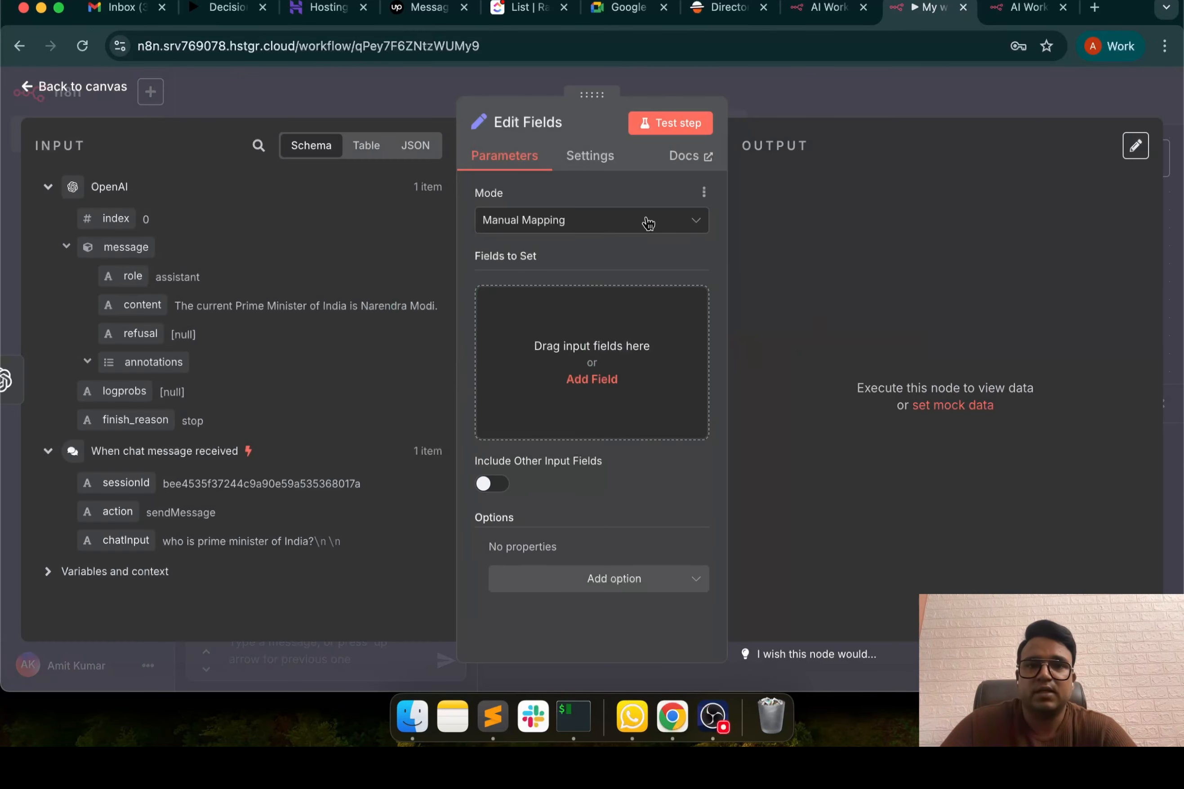
click(48, 452)
click(48, 451)
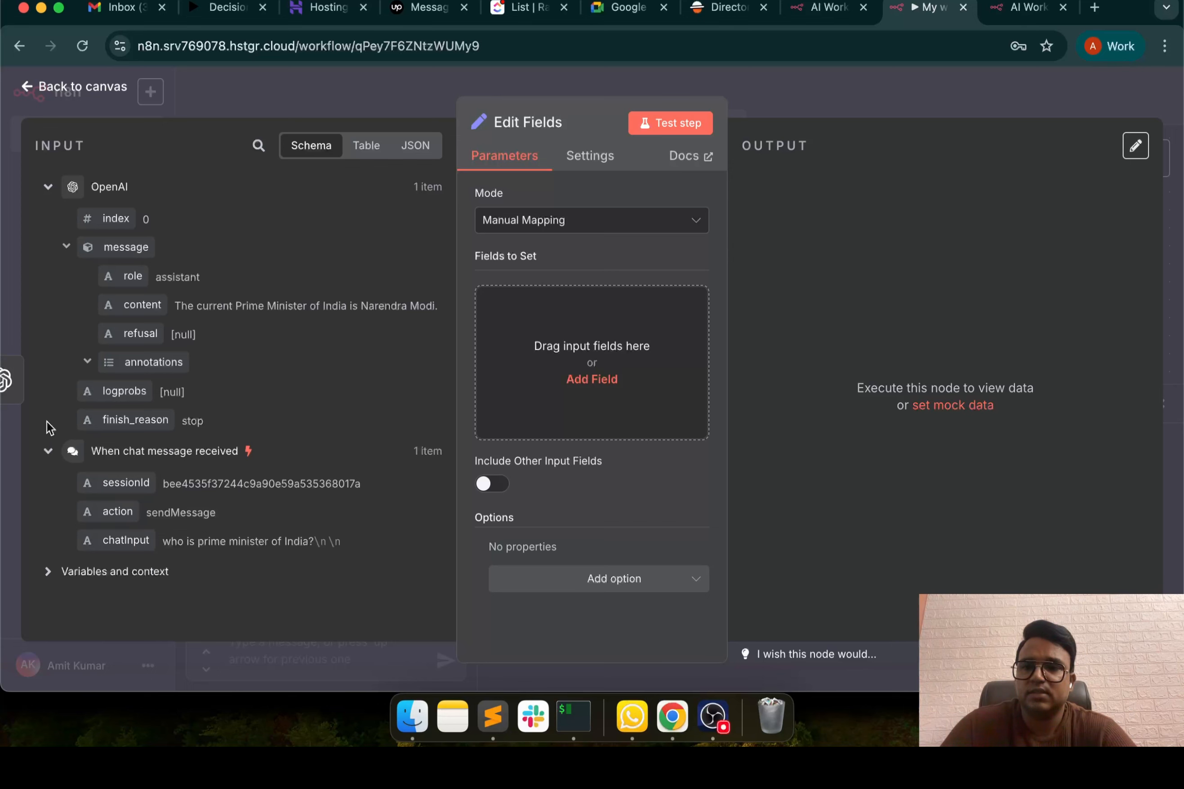
click(47, 187)
click(47, 187)
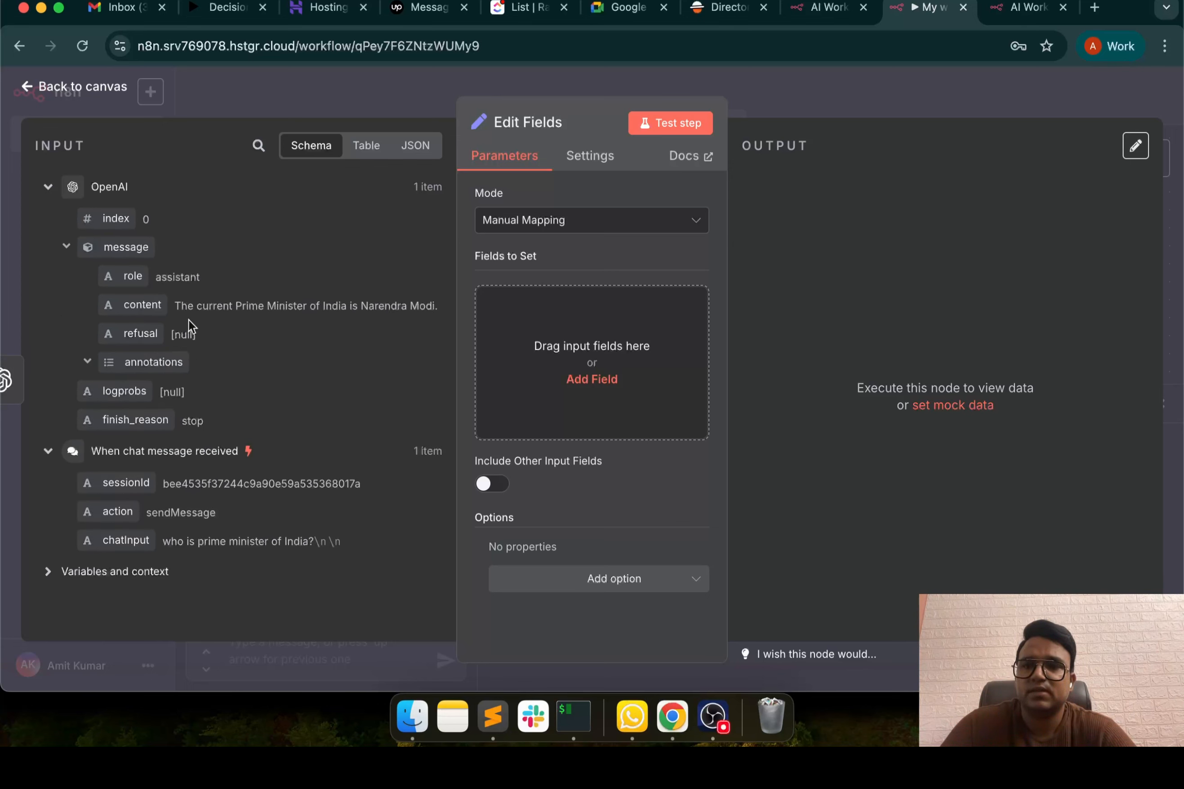
drag(130, 308, 643, 333)
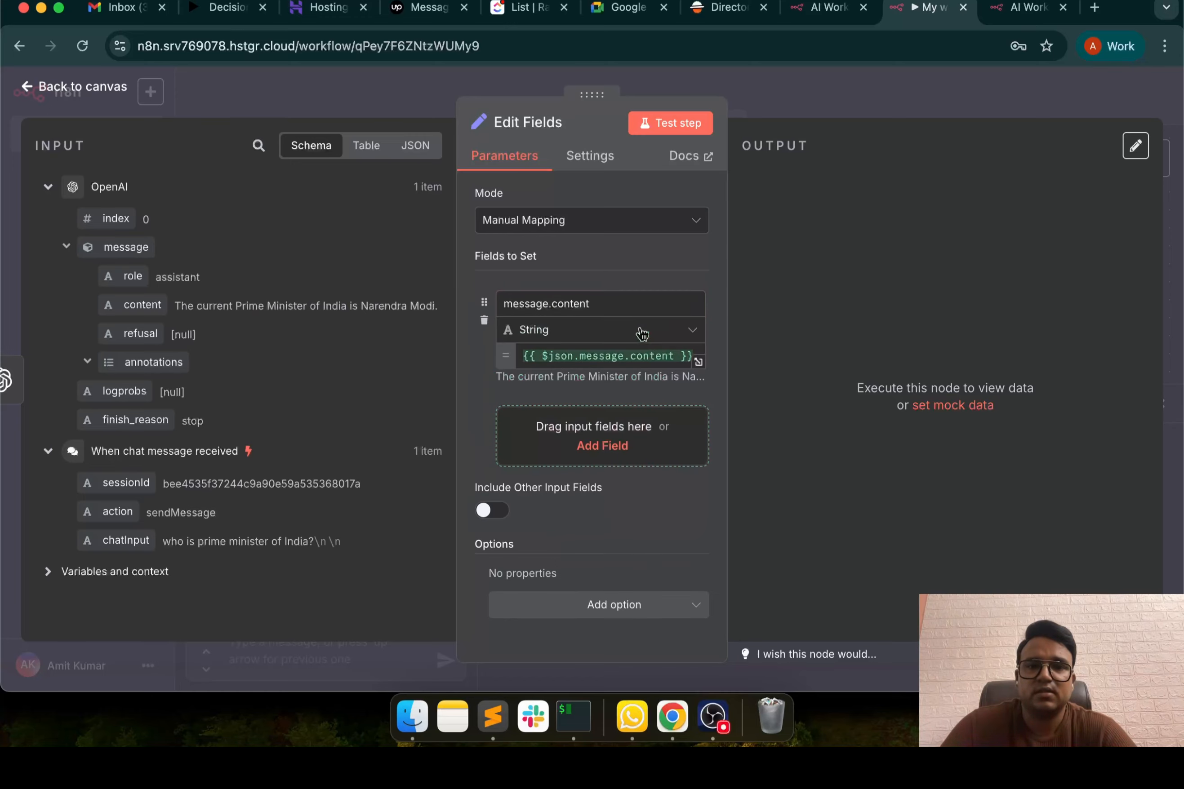
click(671, 123)
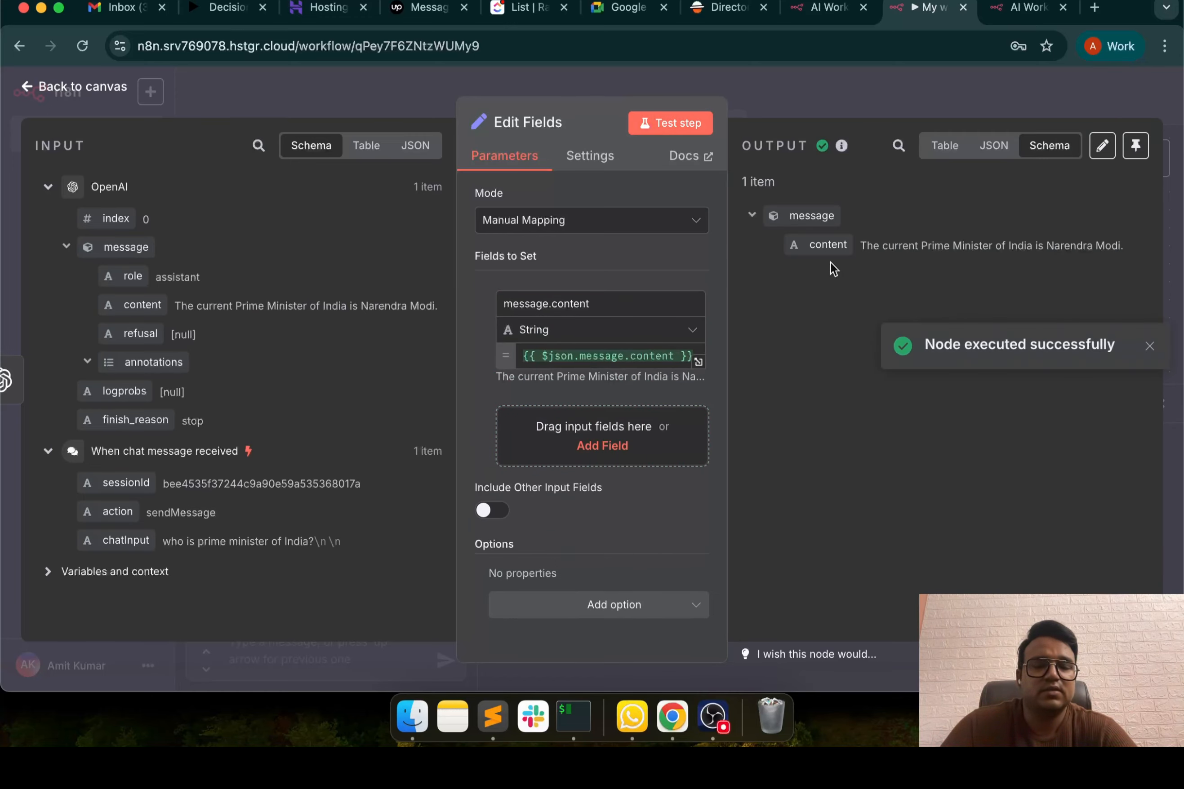
click(759, 98)
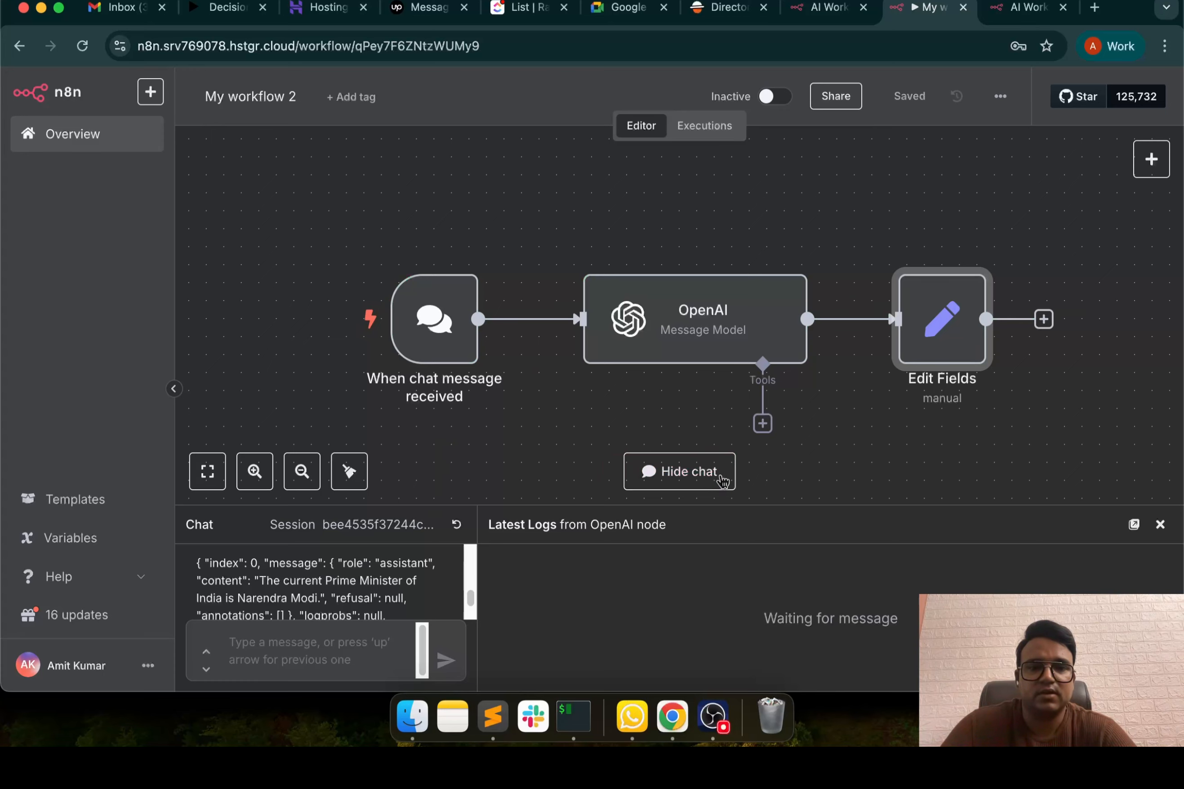
Save the workflow, copy the earlier question "who is prime minister of India?" from the chat, and send it again with the chat area widened
click(690, 480)
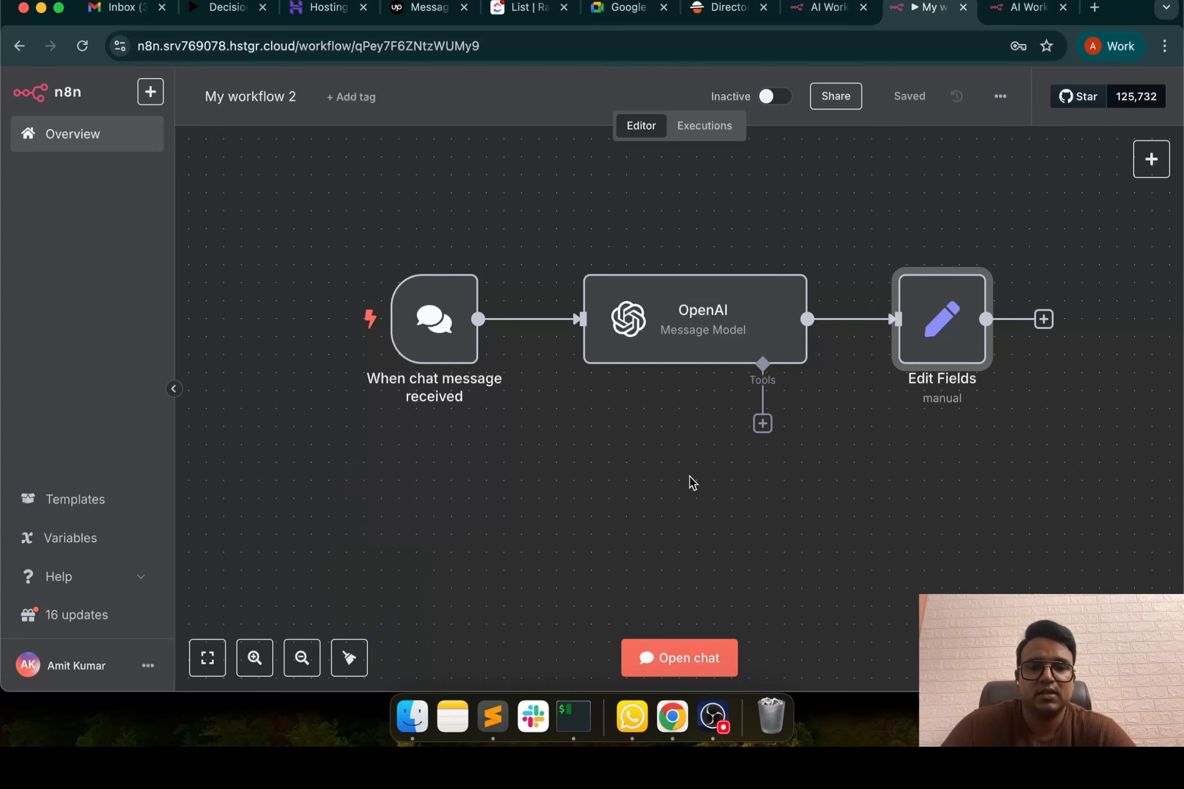
click(672, 643)
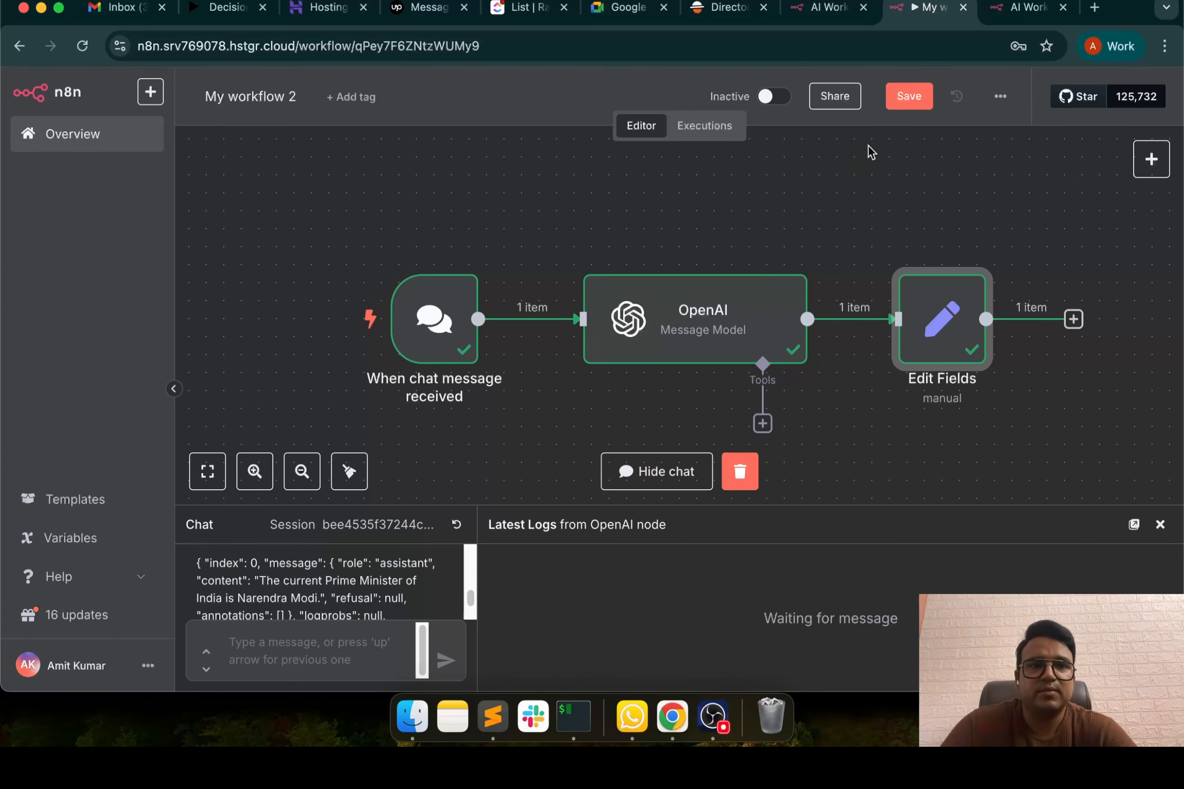
click(912, 98)
scroll(324, 576, up, 1)
double_click(324, 558)
triple_click(325, 559)
key(super+c)
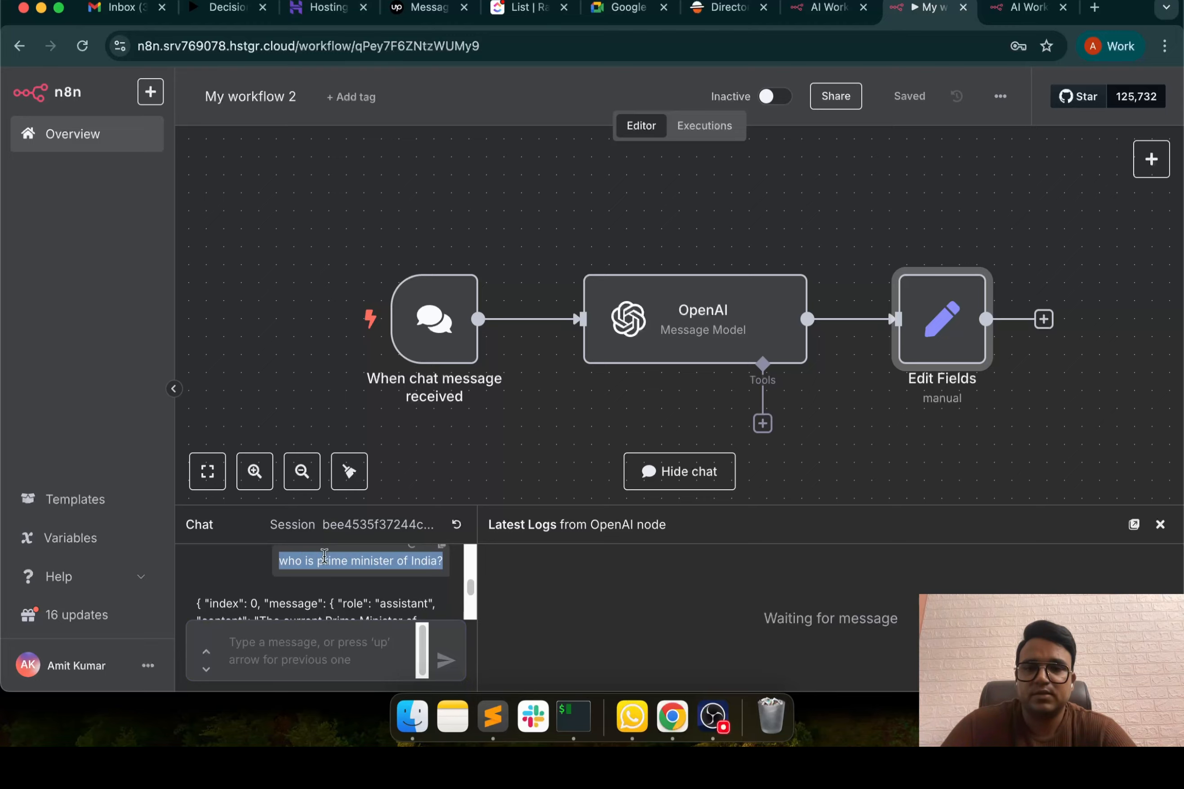
drag(477, 609, 975, 614)
click(605, 657)
key(super+v)
key(Return)
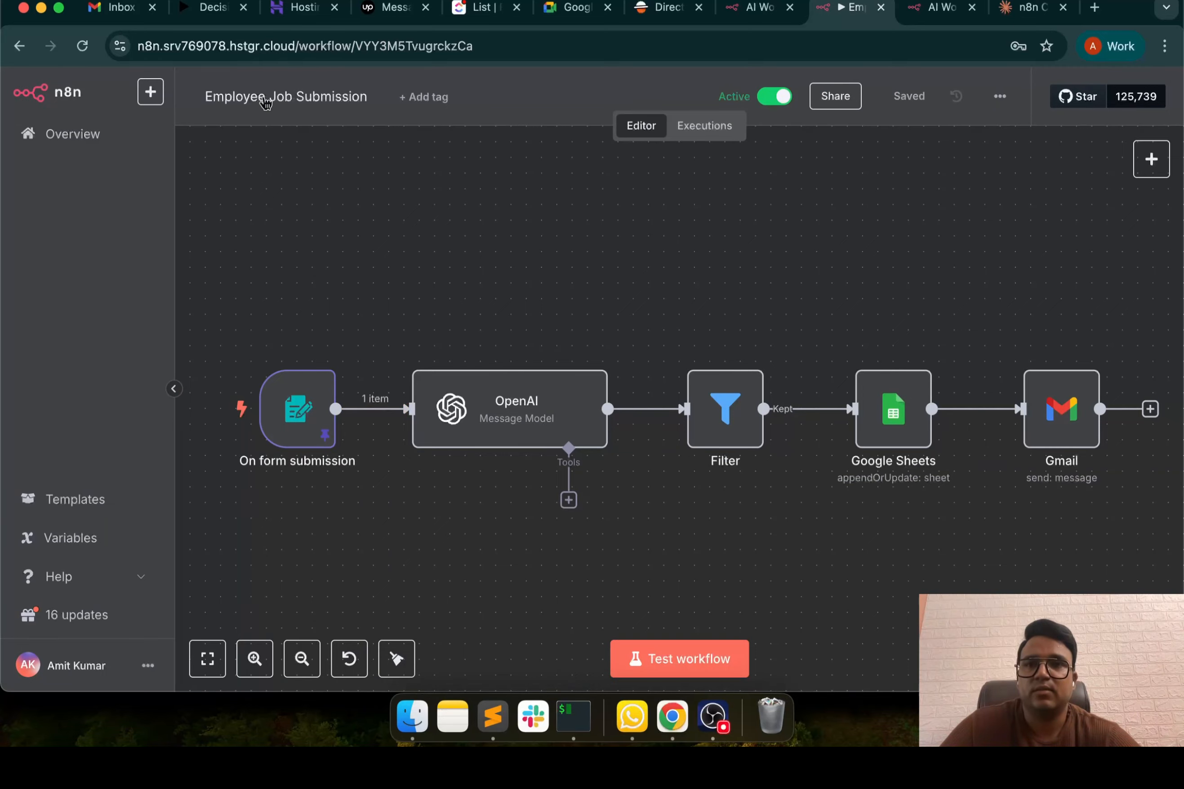
Copy the form URL from the Employee Job Submission workflow's form trigger and review the application form in a new browser tab
scroll(510, 552, down, 5)
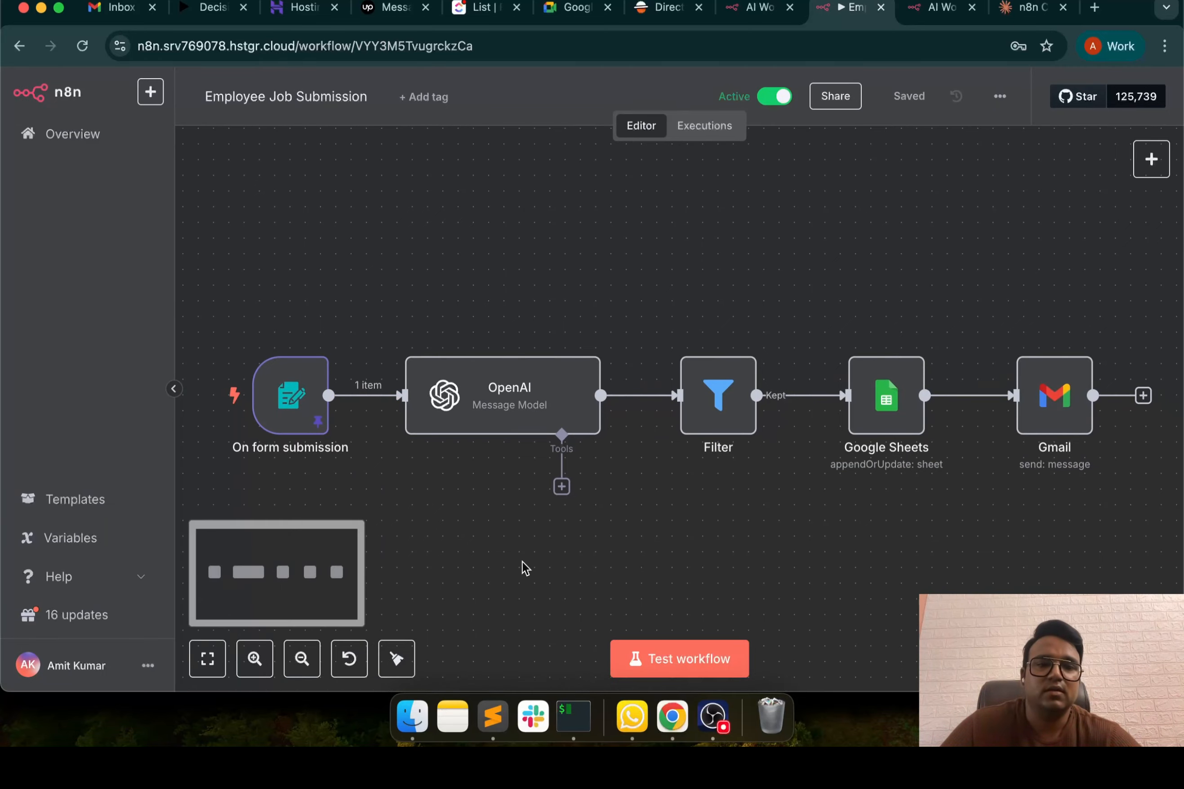
scroll(571, 614, down, 1)
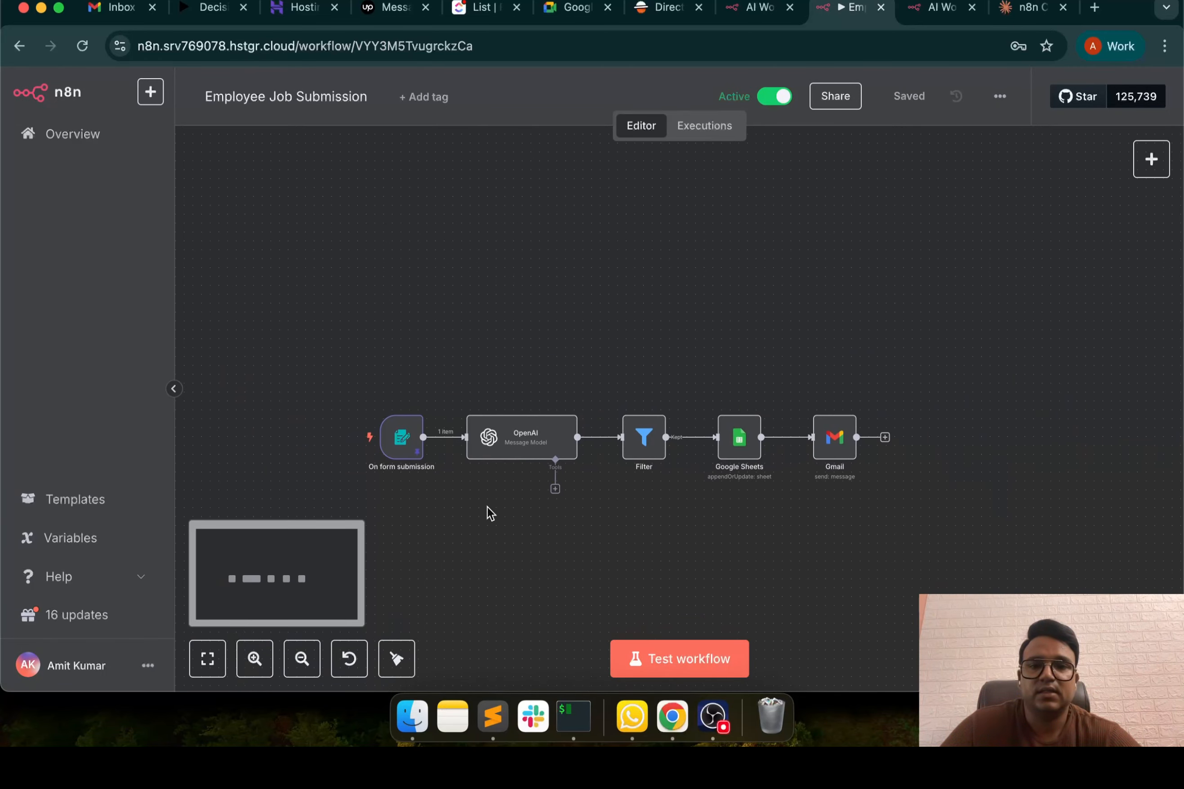
double_click(393, 435)
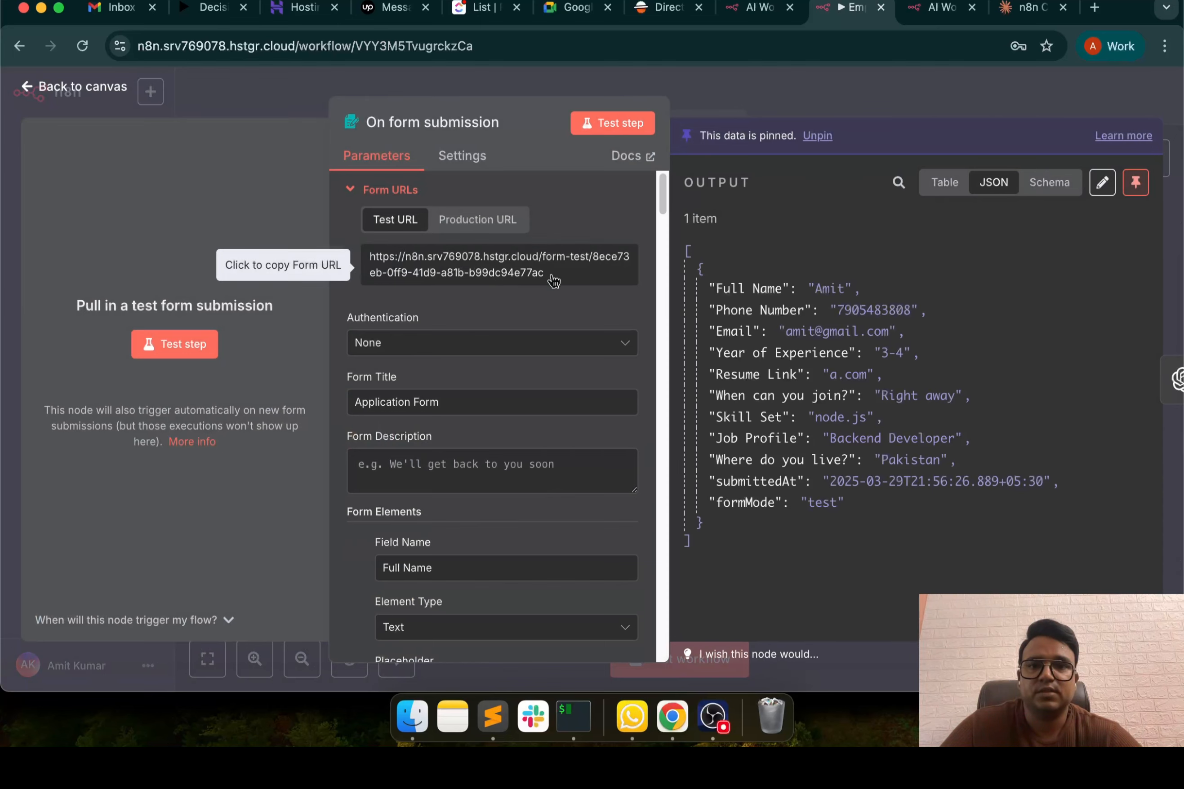
click(552, 275)
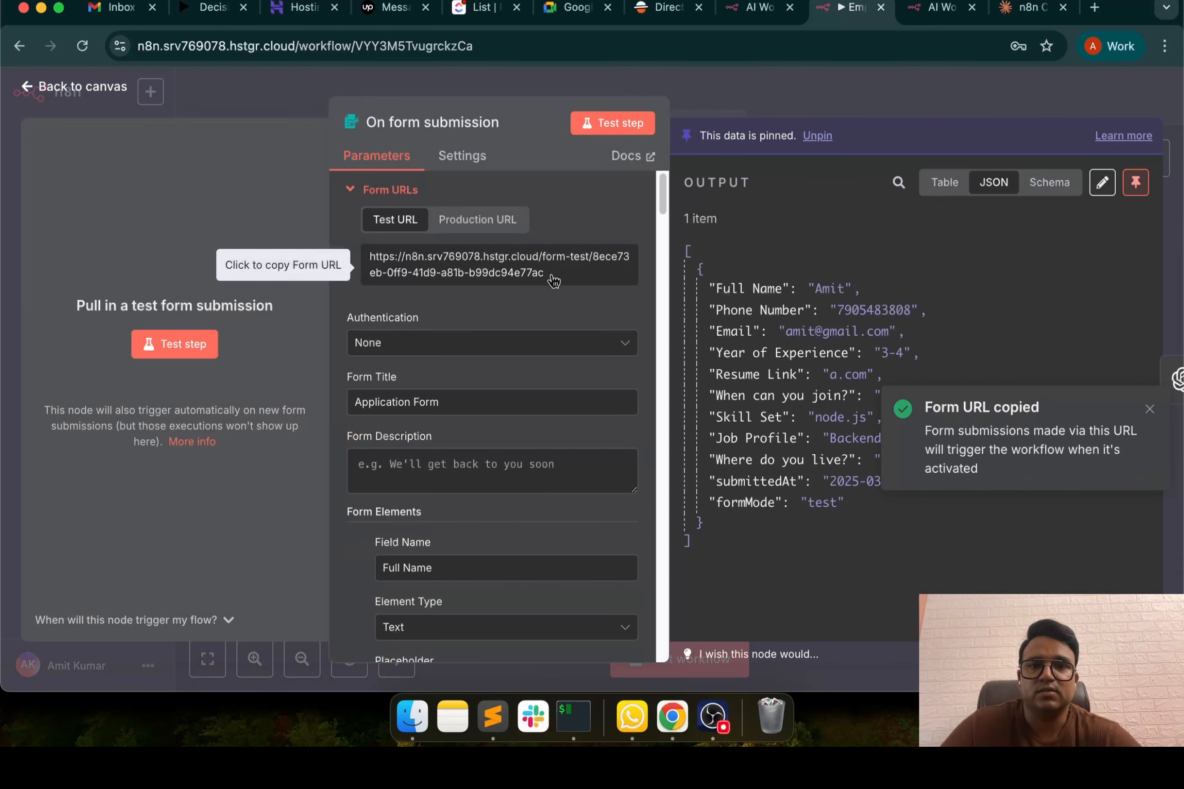
click(1095, 8)
key(super+v)
key(Return)
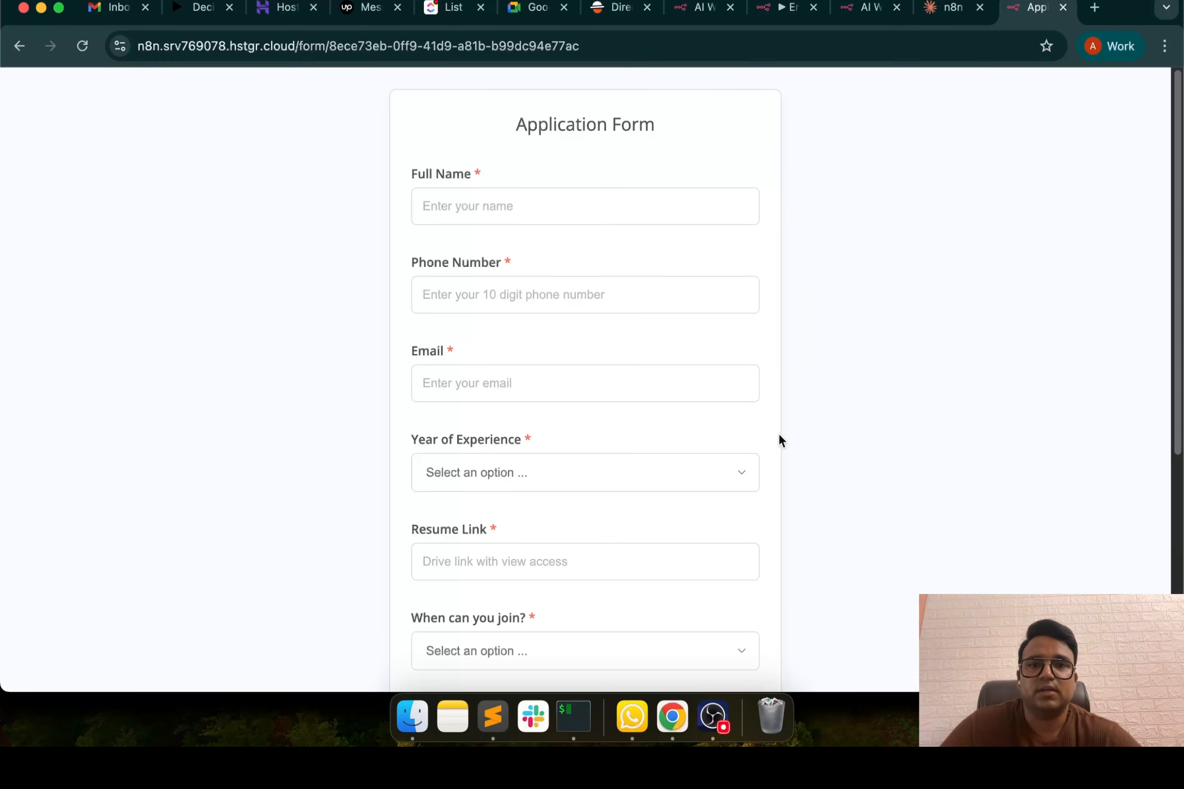
scroll(649, 431, down, 10)
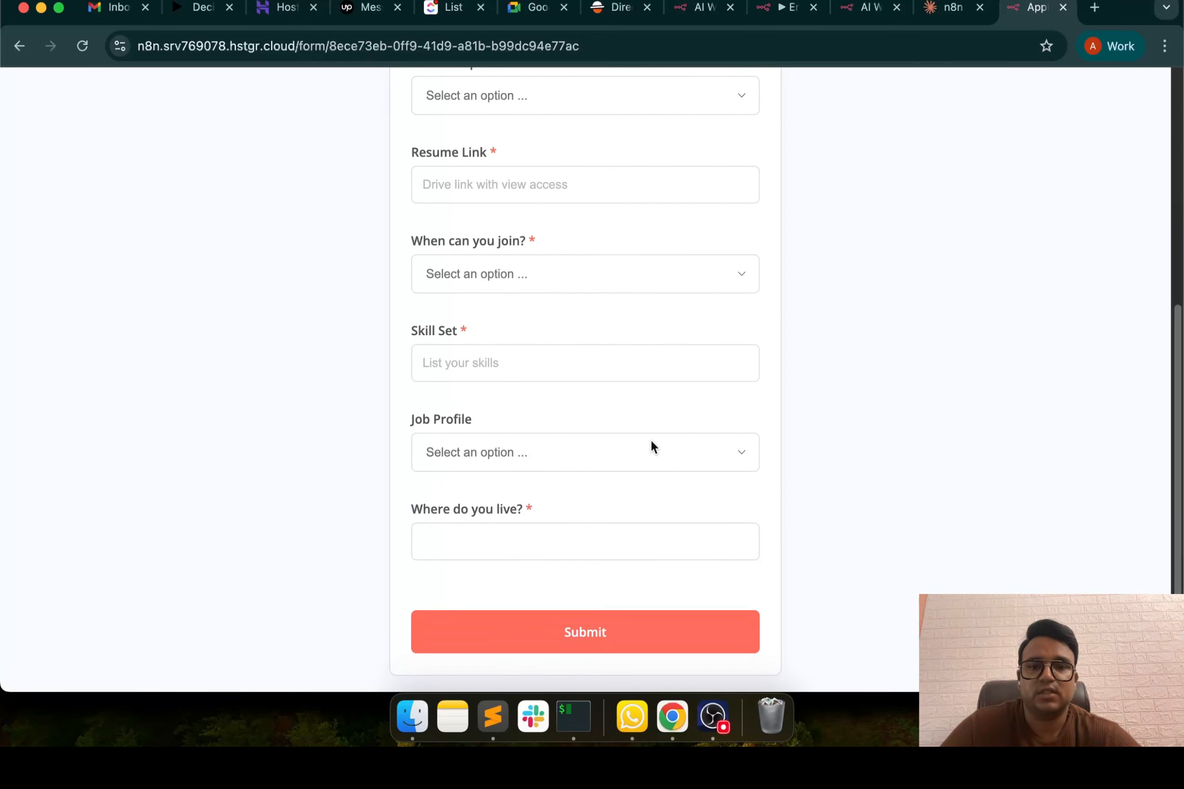
Return to the Employee Job Submission workflow and examine its chain of nodes and the OpenAI node's input, model and prompt
click(788, 8)
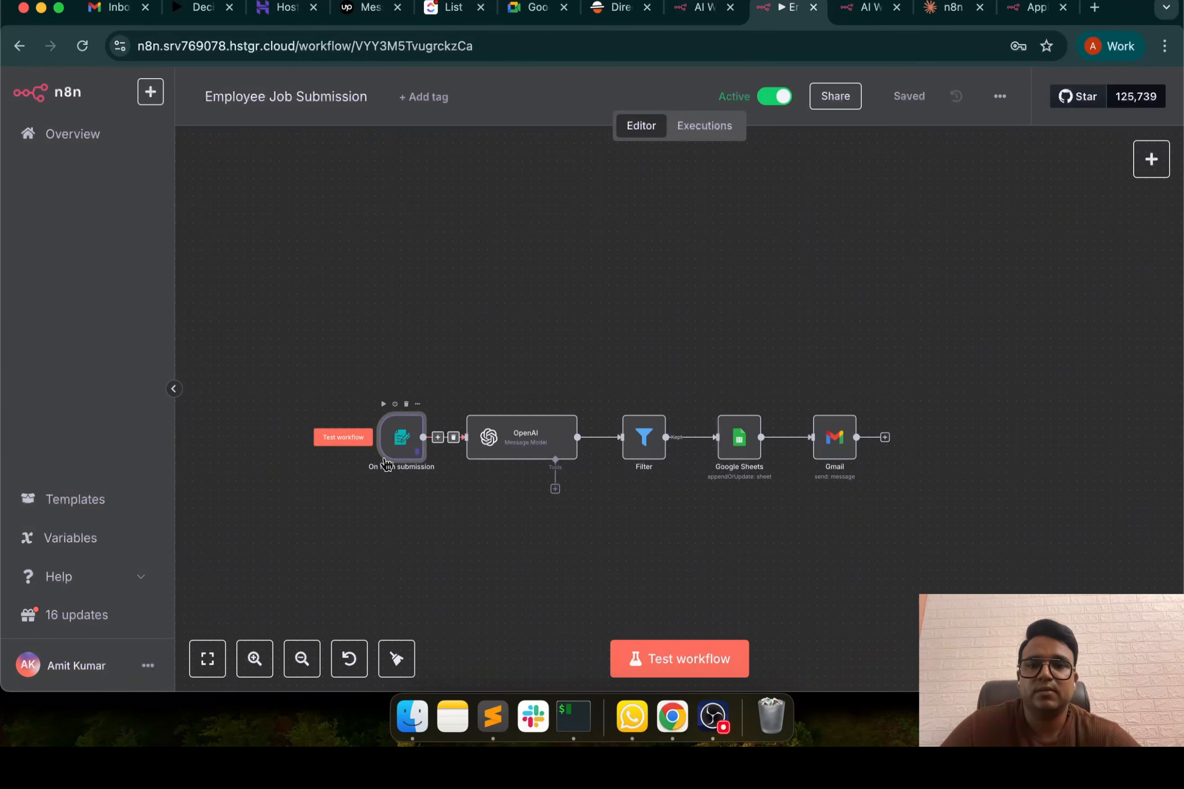
scroll(395, 431, up, 5)
scroll(397, 432, down, 3)
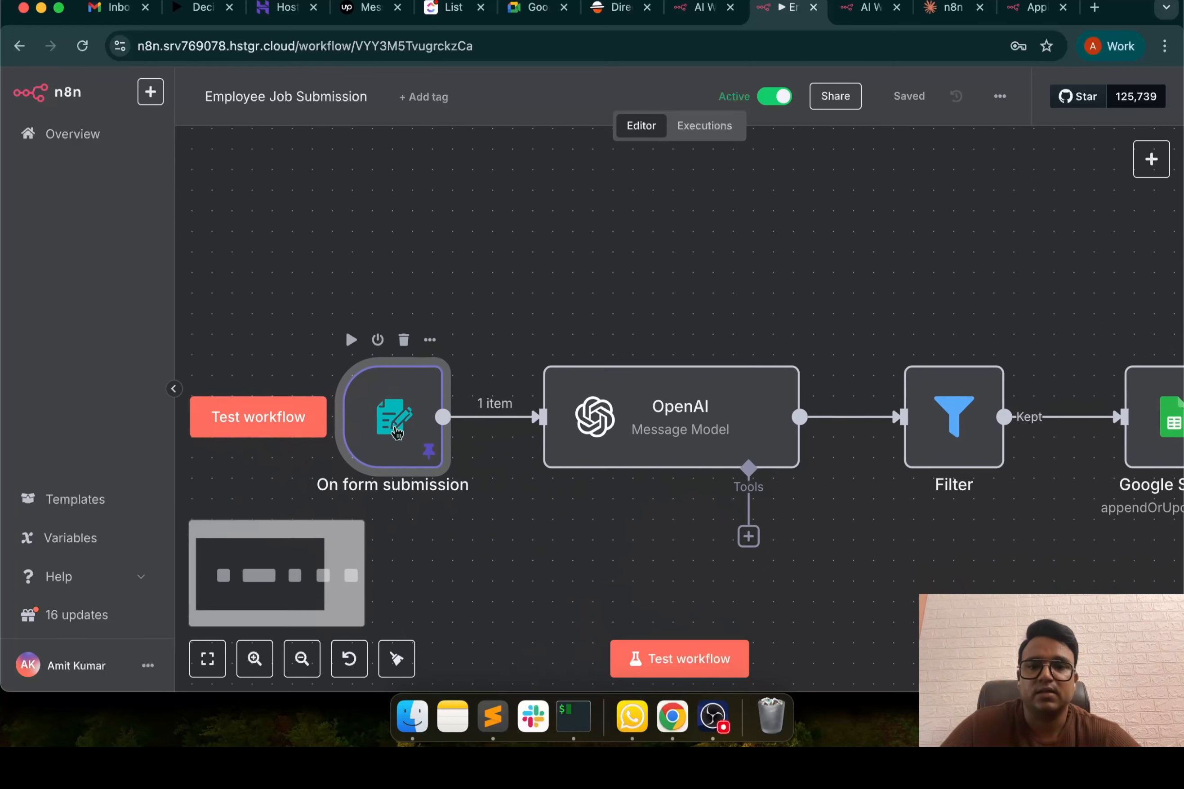
scroll(550, 554, down, 5)
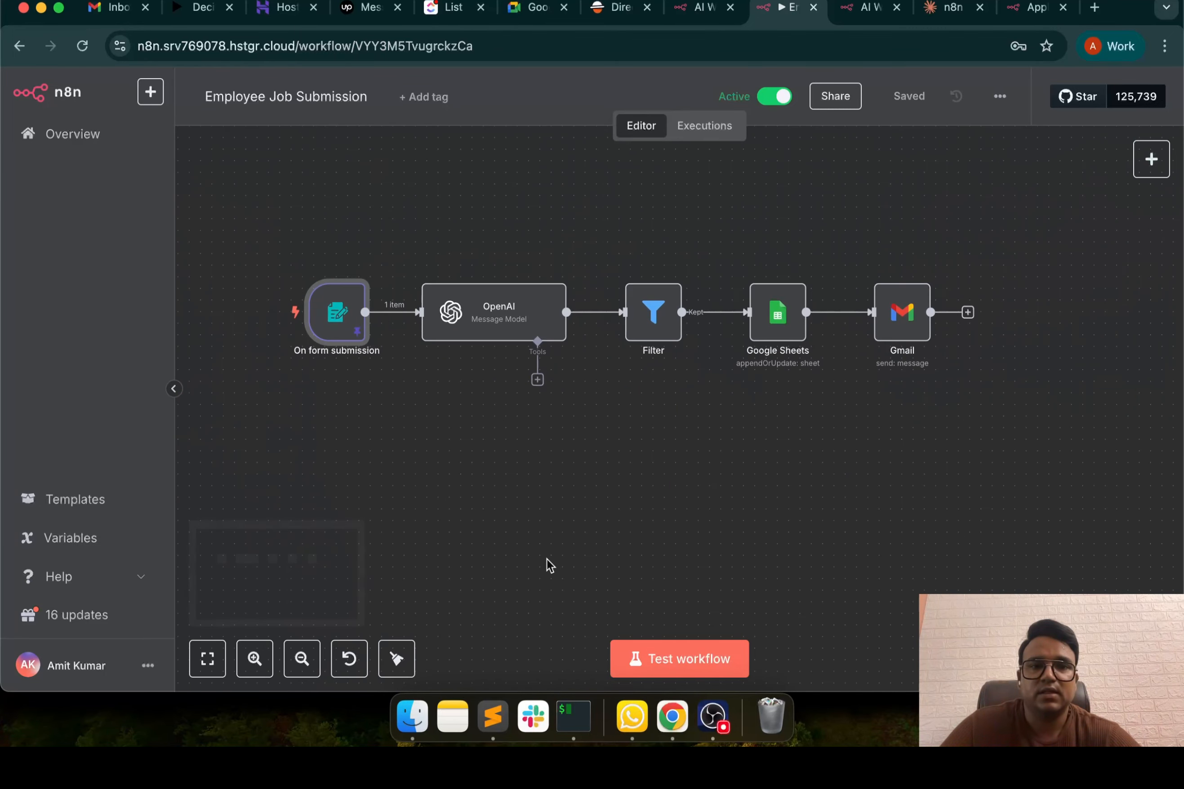
scroll(492, 510, left, 2)
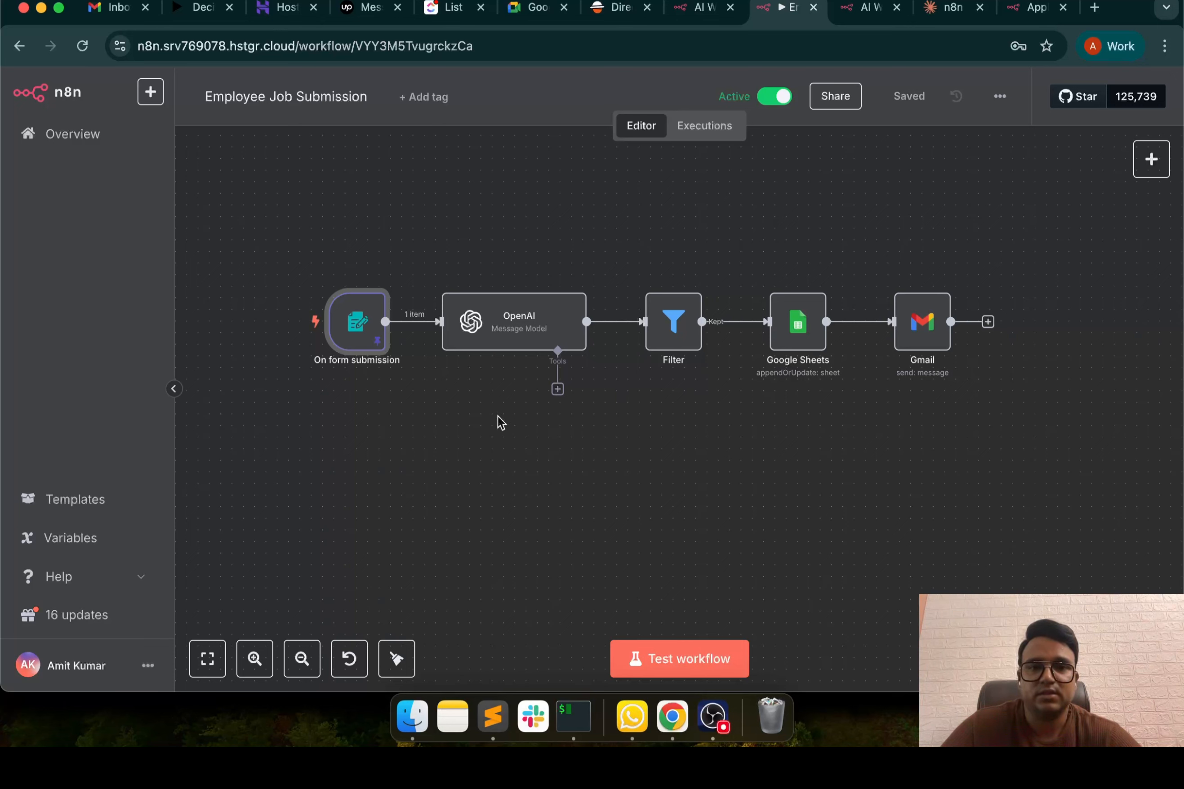
double_click(509, 324)
key(Escape)
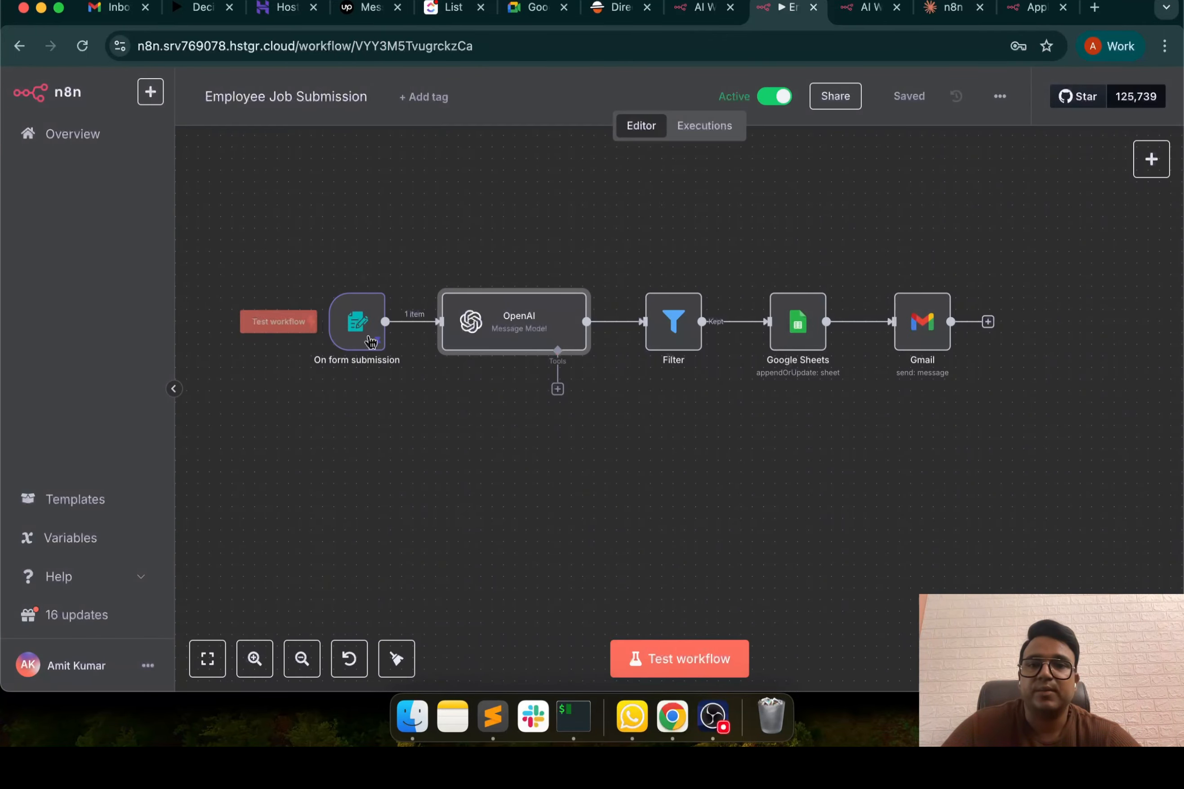
double_click(516, 333)
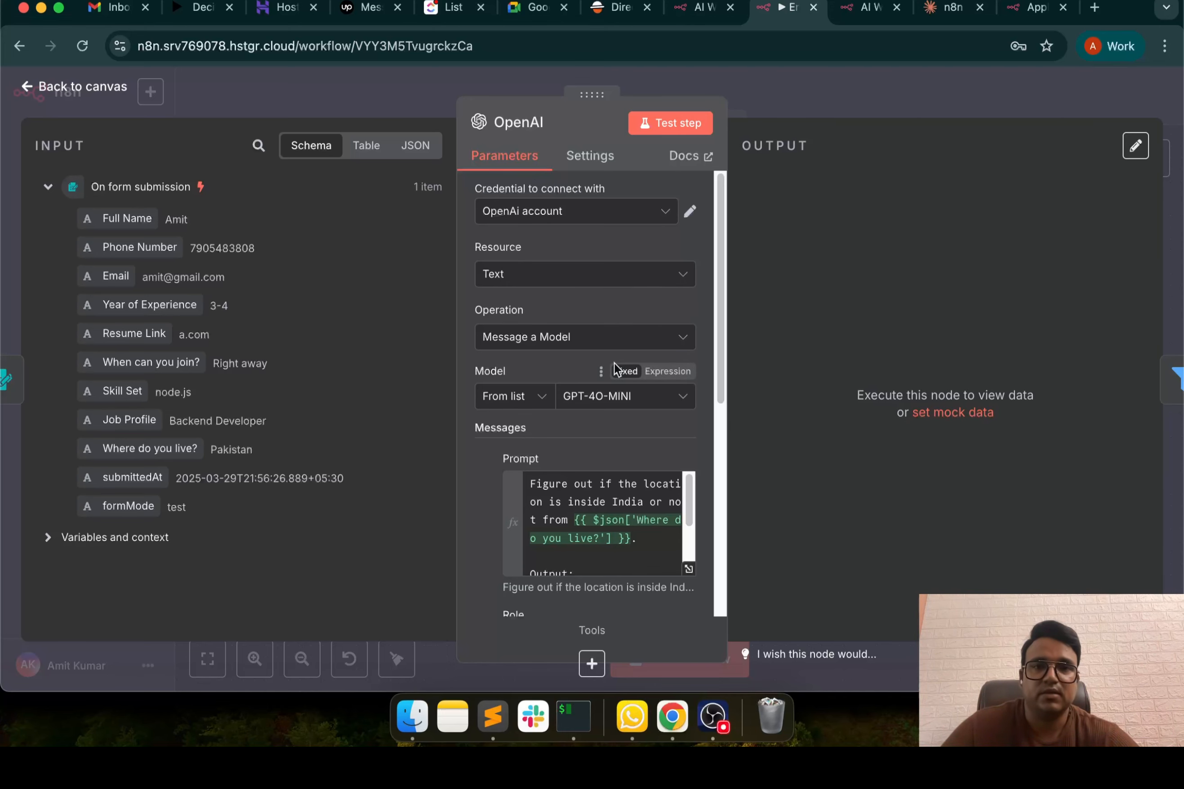
key(Escape)
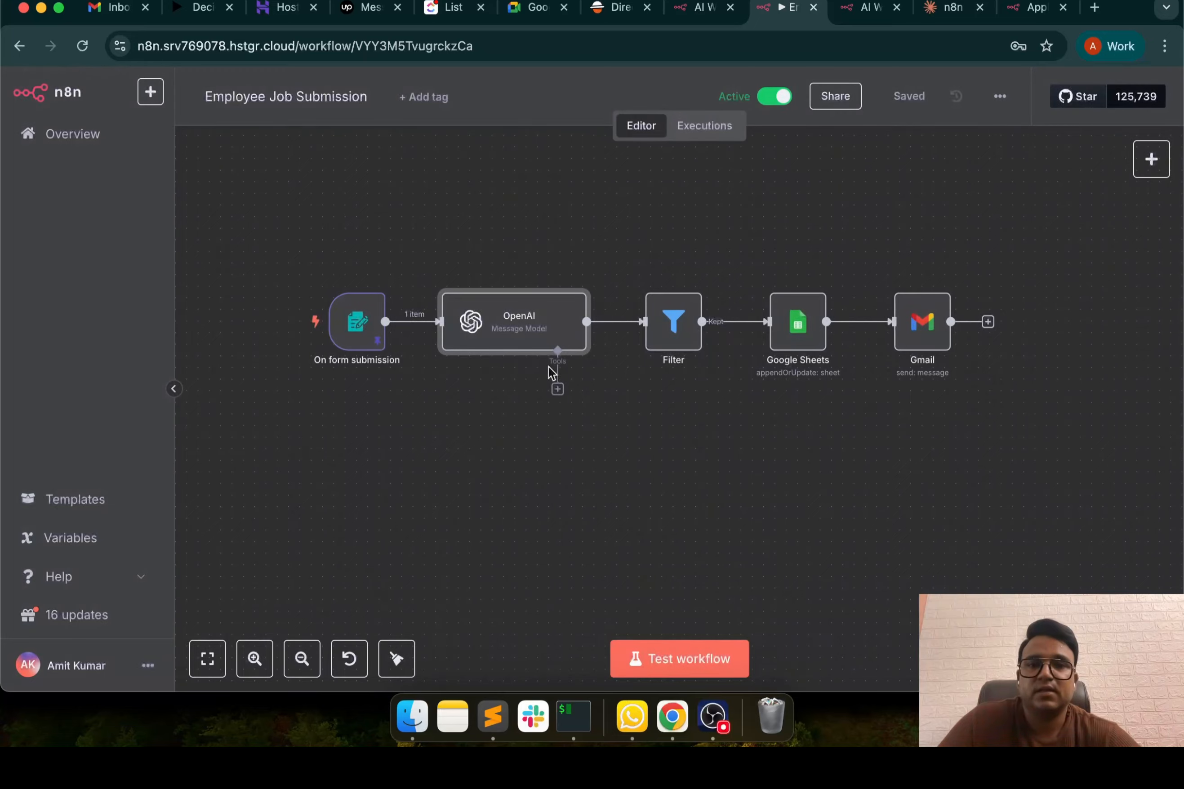
Examine the On form submission trigger's title, field names, element types, placeholders and required settings
double_click(357, 324)
scroll(521, 464, down, 10)
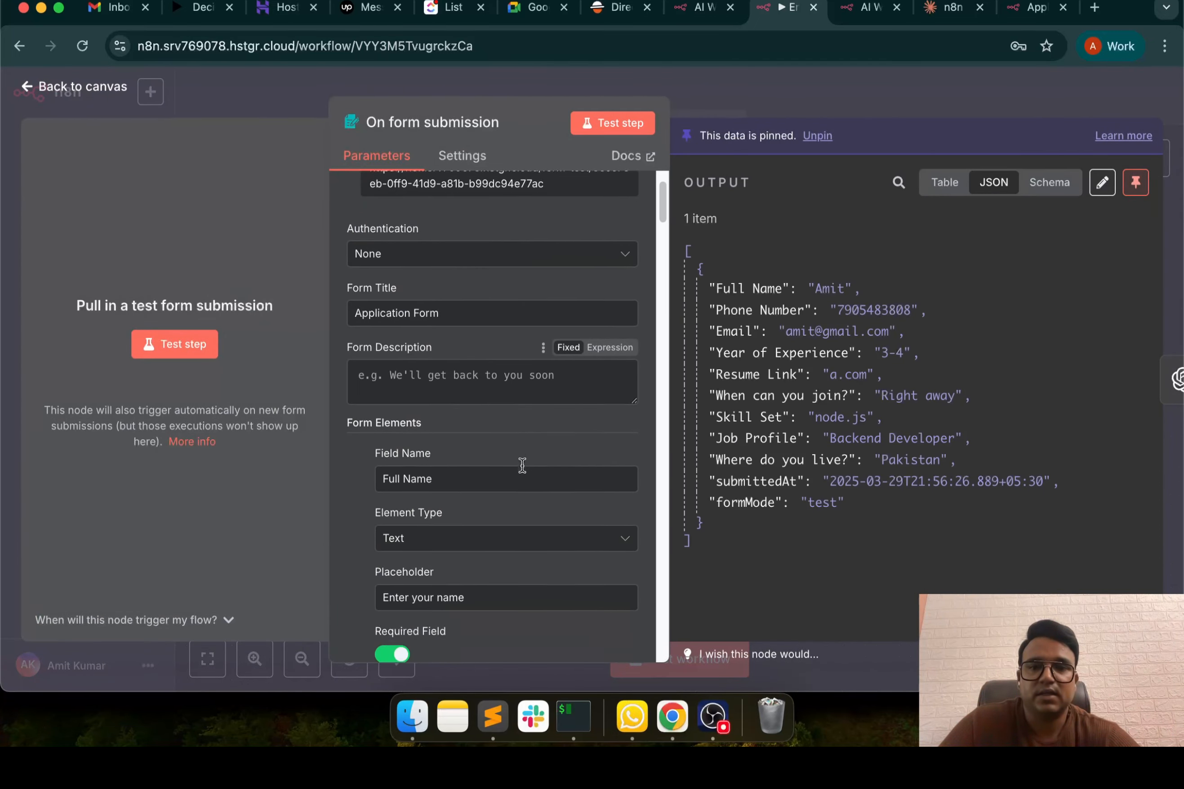
scroll(523, 456, up, 10)
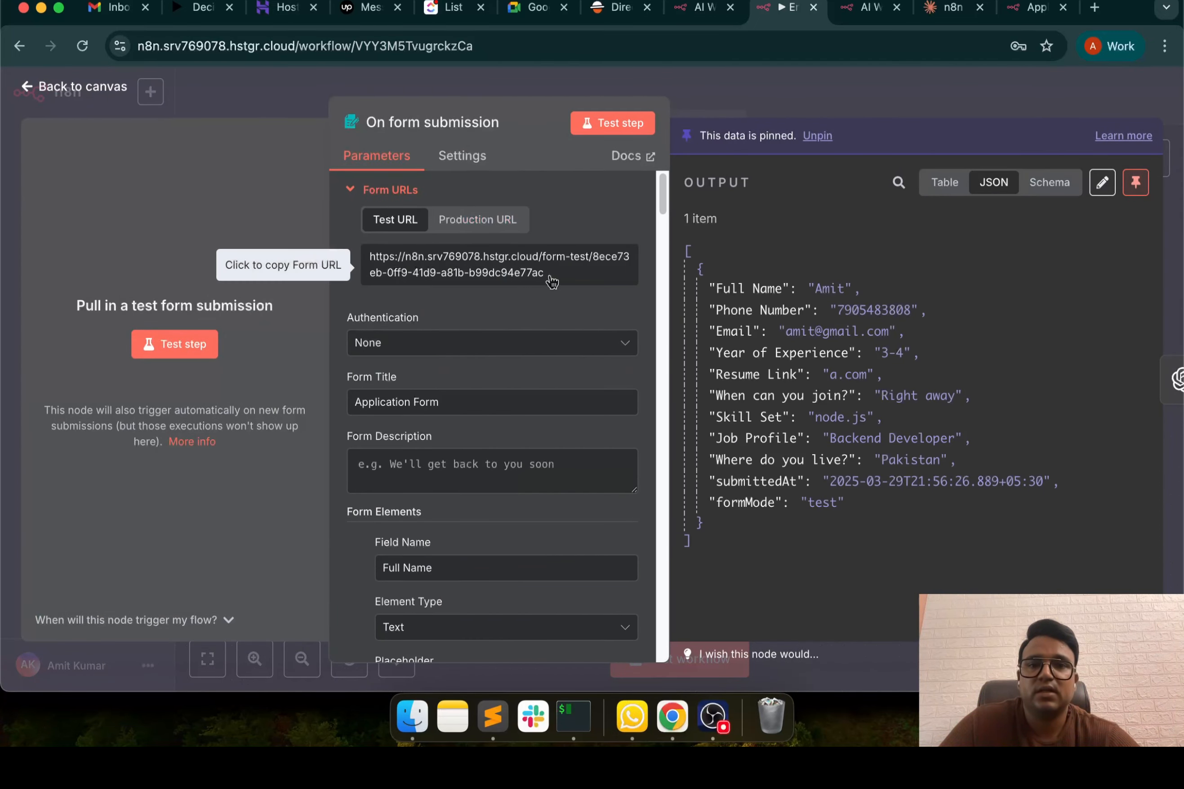
scroll(497, 404, down, 5)
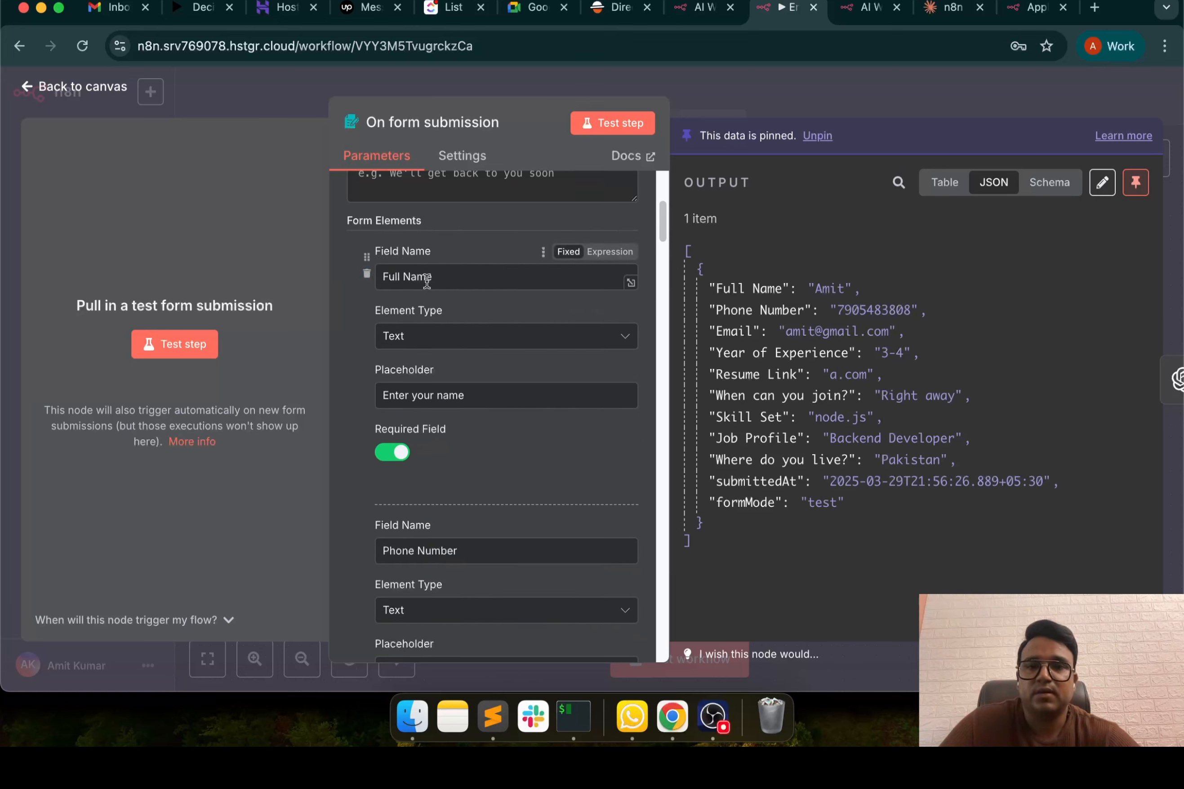
scroll(409, 331, down, 5)
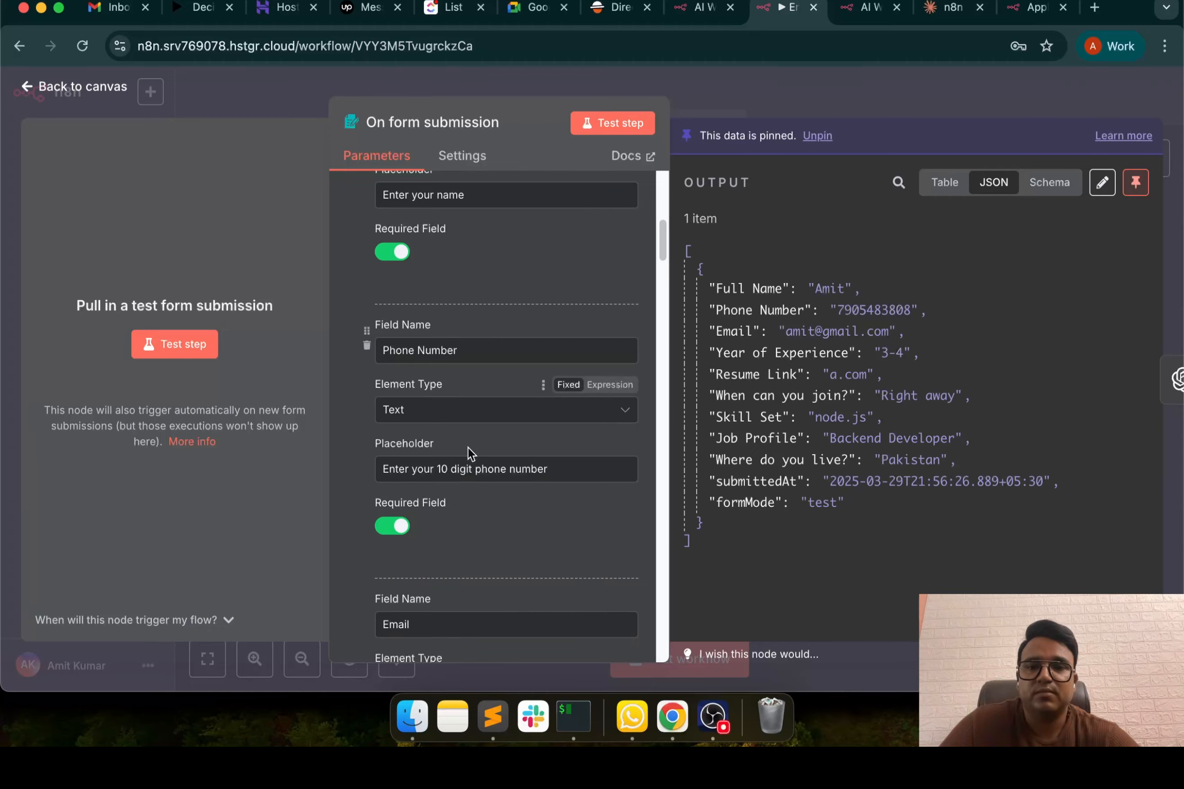
scroll(473, 499, down, 5)
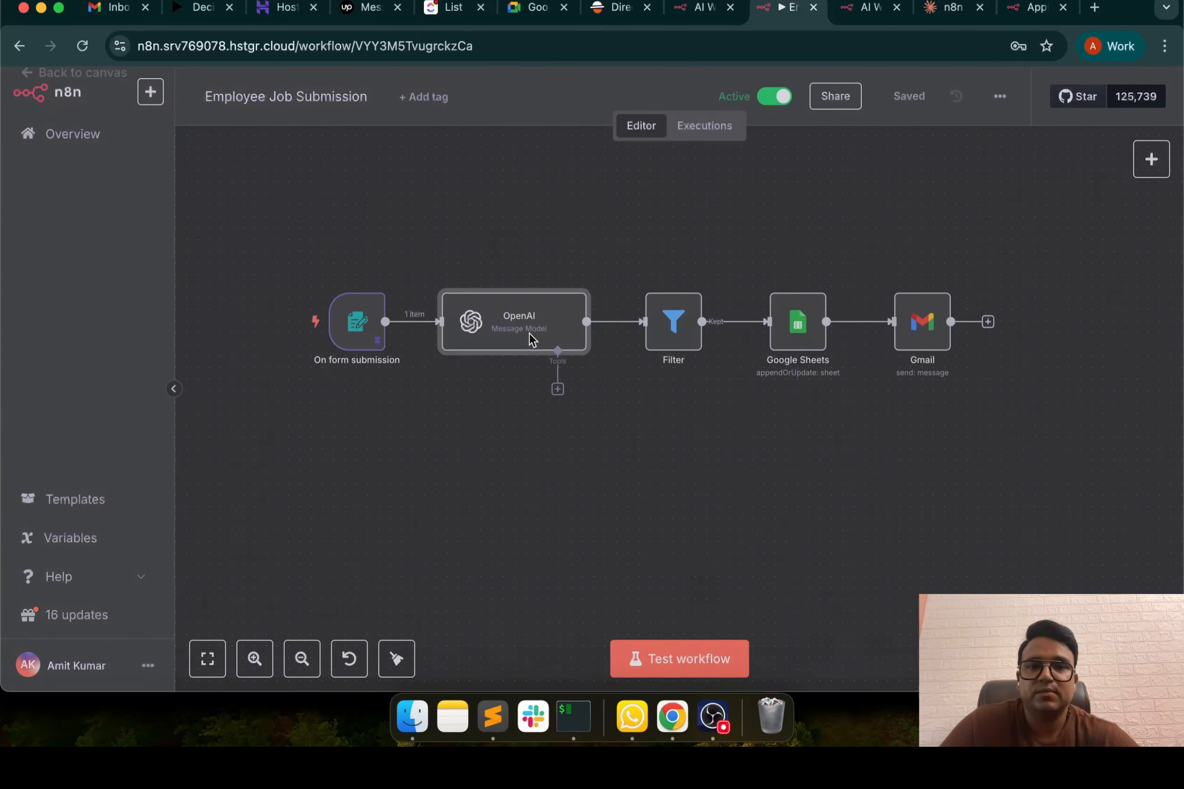
Examine the OpenAI node's "Where do you live?" input and open its prompt in the full expression editor
double_click(532, 339)
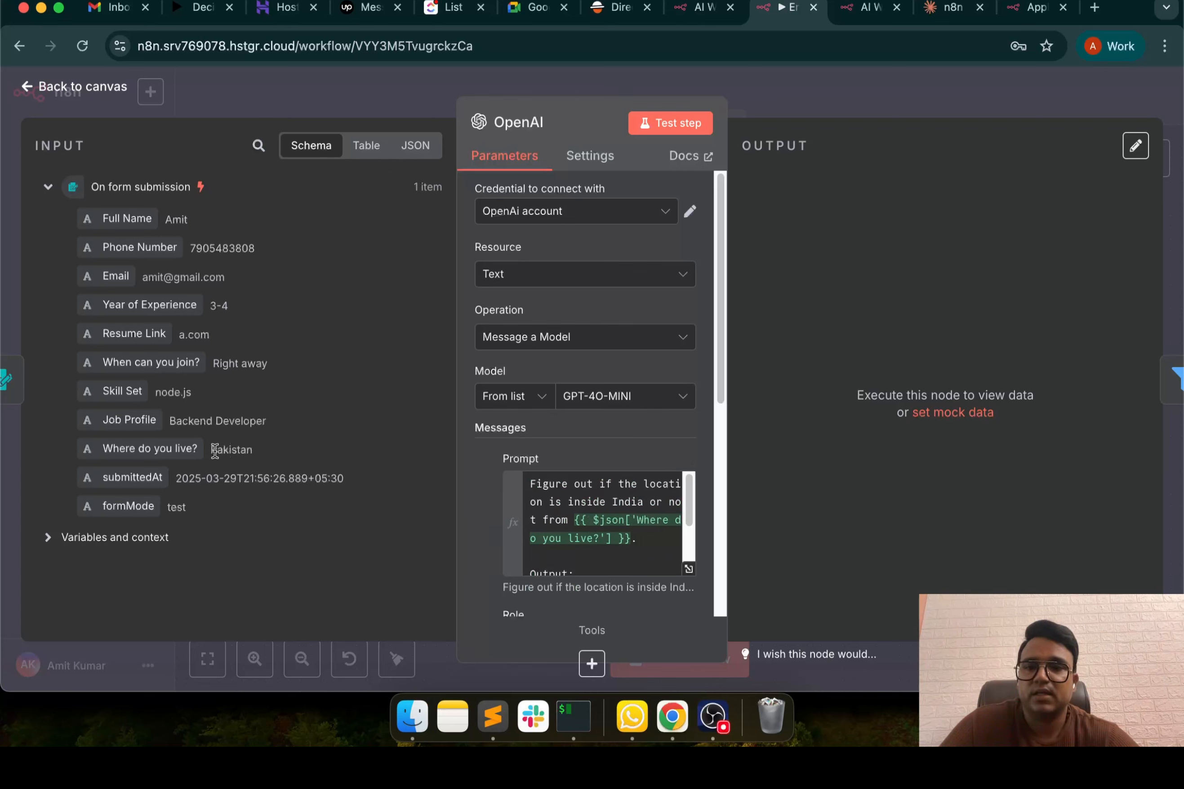
drag(210, 450, 276, 452)
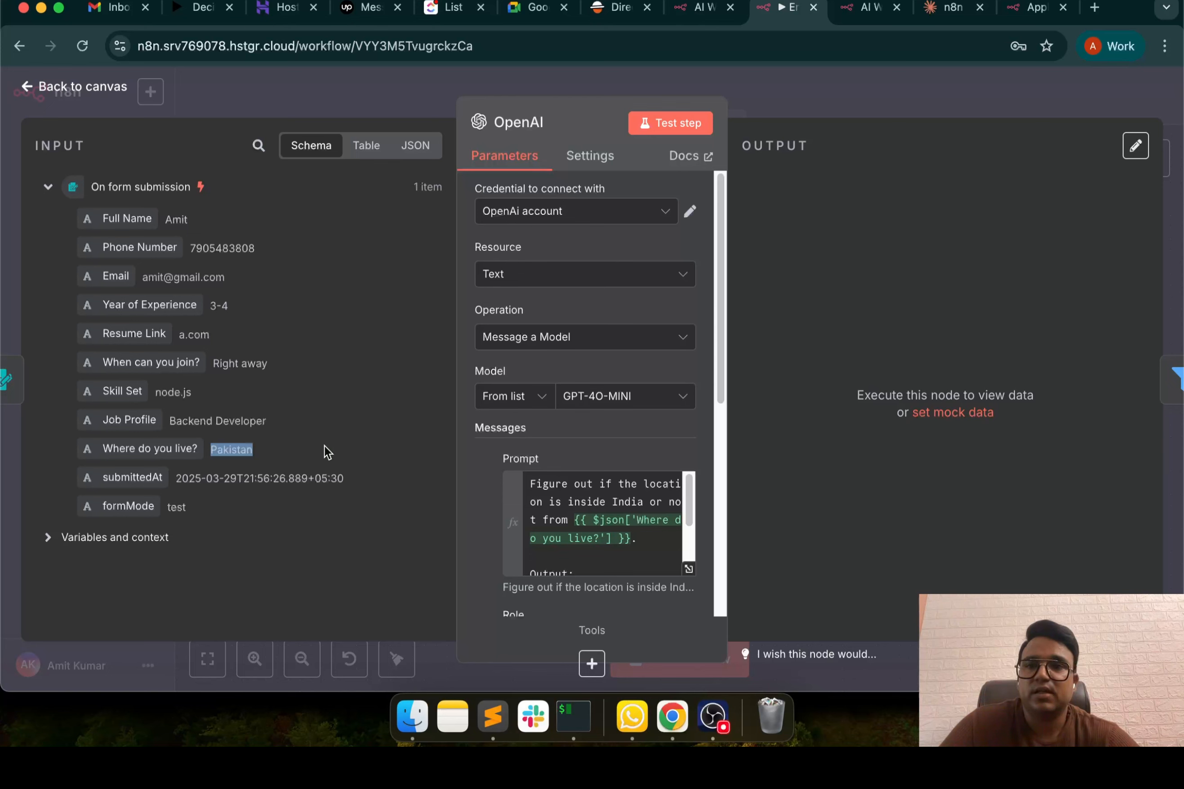
scroll(529, 535, down, 3)
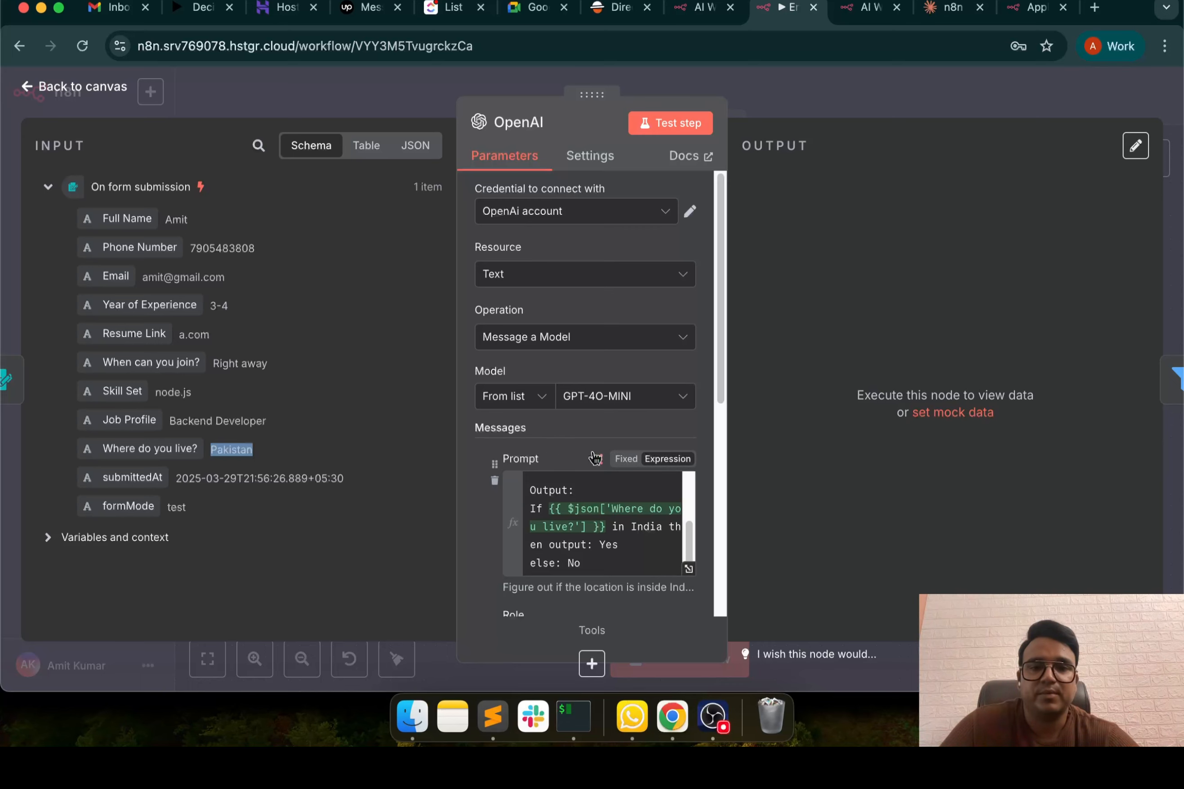
click(690, 570)
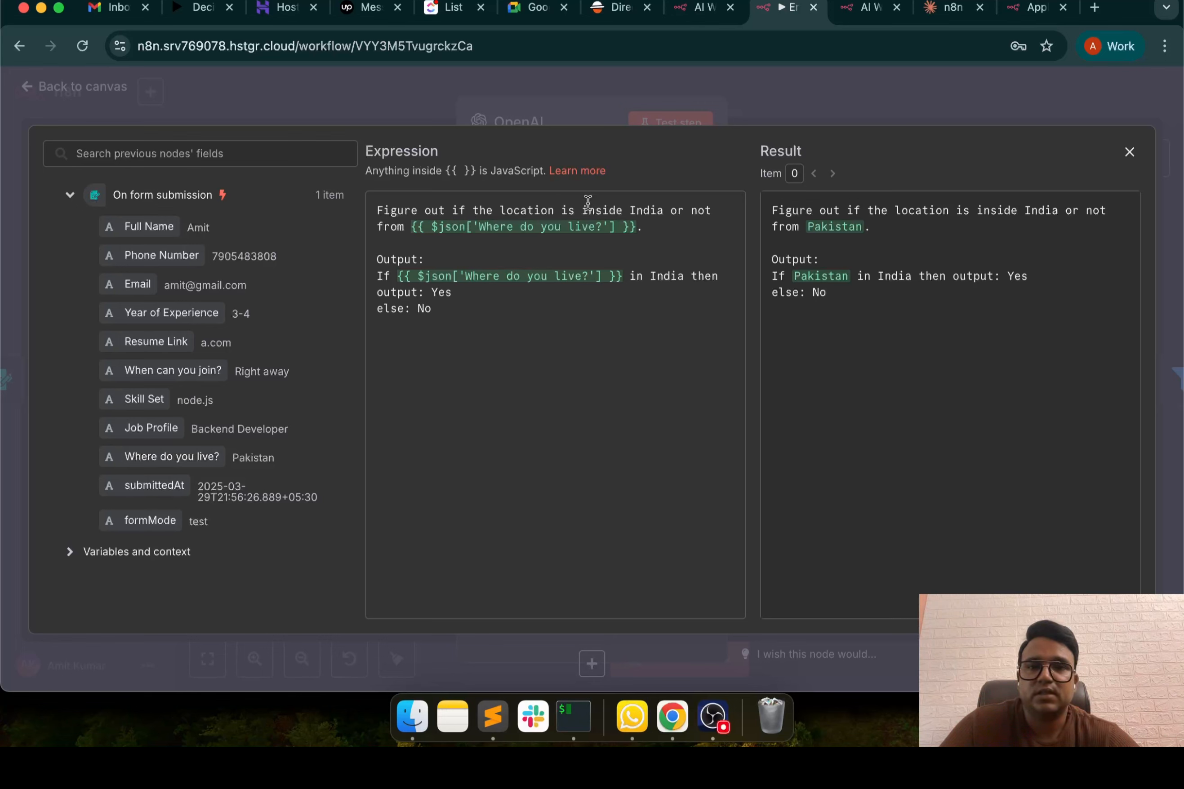
Delete the first location expression in the prompt and reinsert the form's "Where do you live?" field in its place
drag(411, 227, 637, 227)
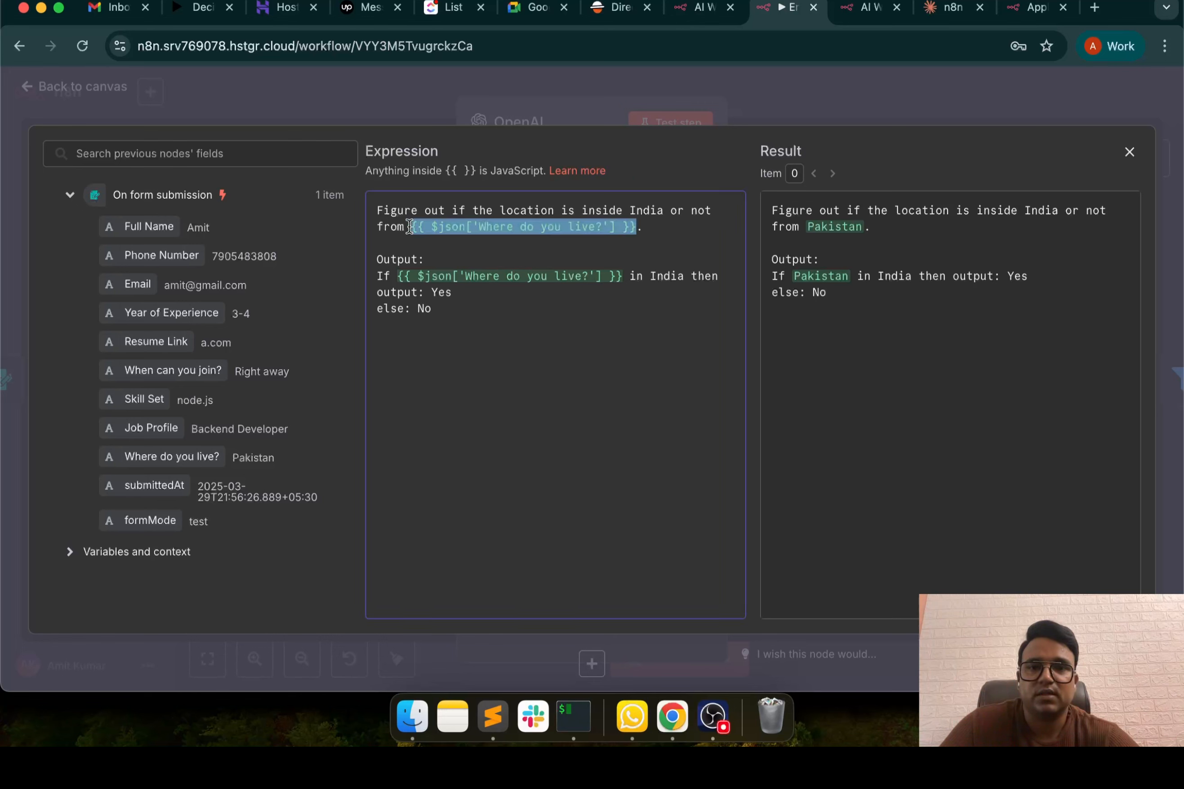
key(BackSpace)
drag(158, 456, 367, 258)
click(461, 306)
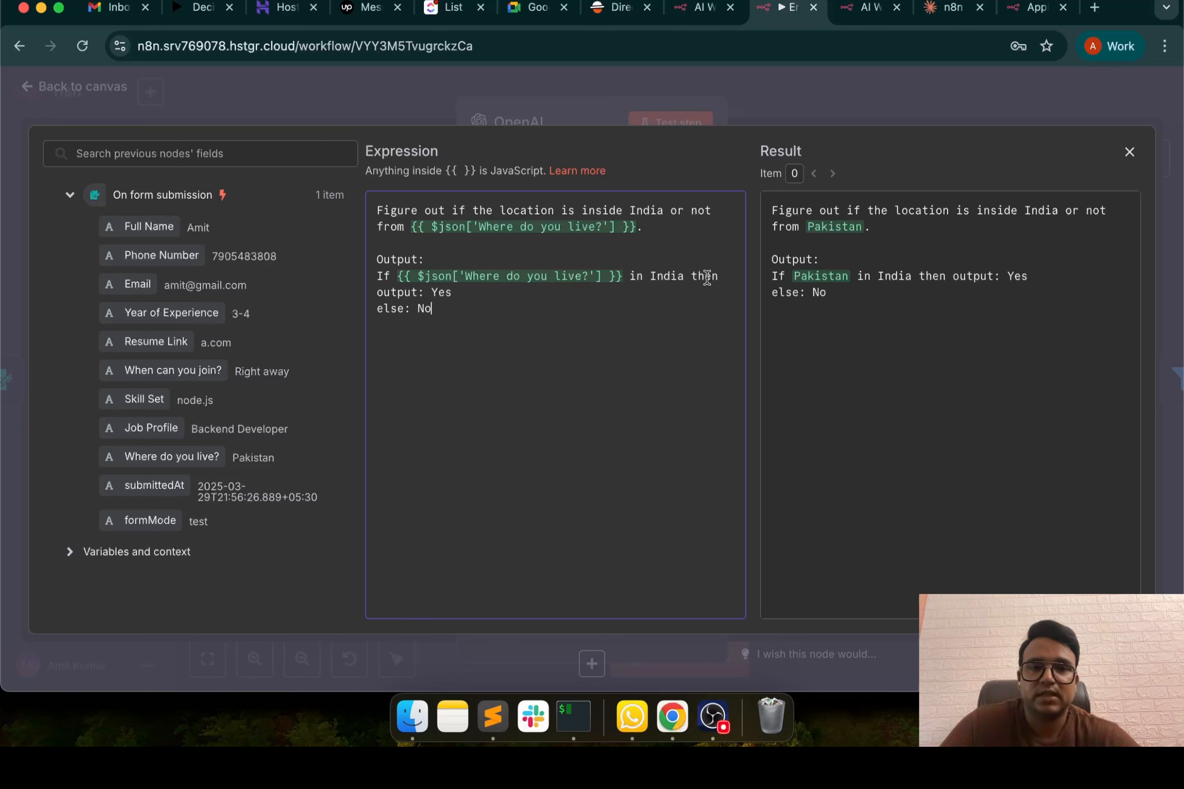
Review the prompt's Yes/No output rule and its resolved result, and return to the workflow canvas
drag(376, 293, 410, 292)
click(458, 307)
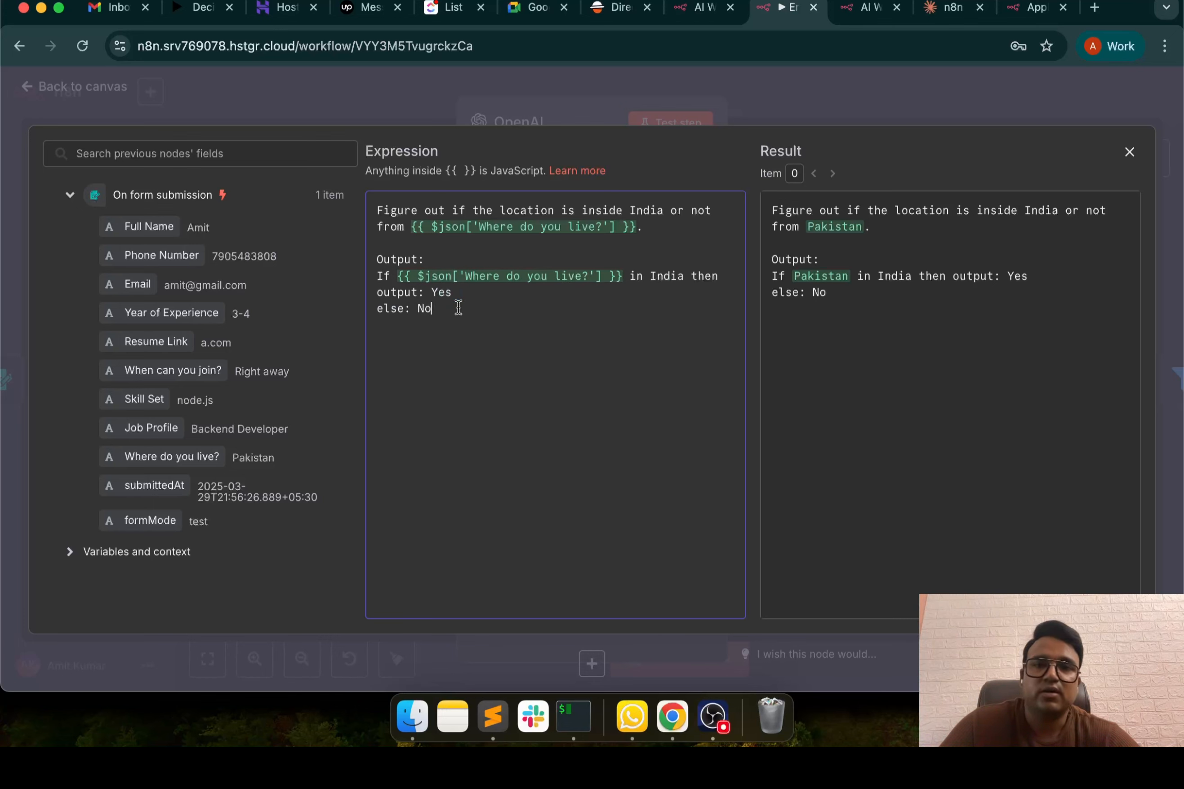
drag(828, 294, 764, 260)
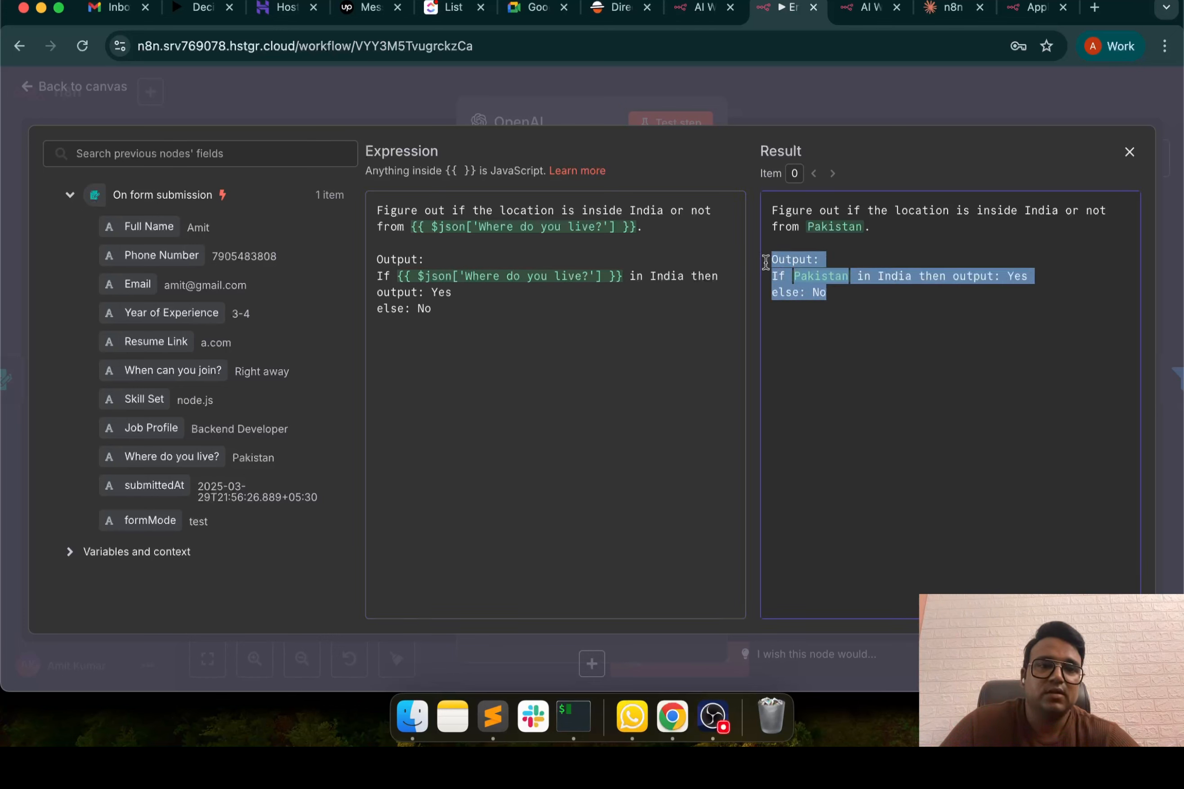
click(841, 296)
key(Escape)
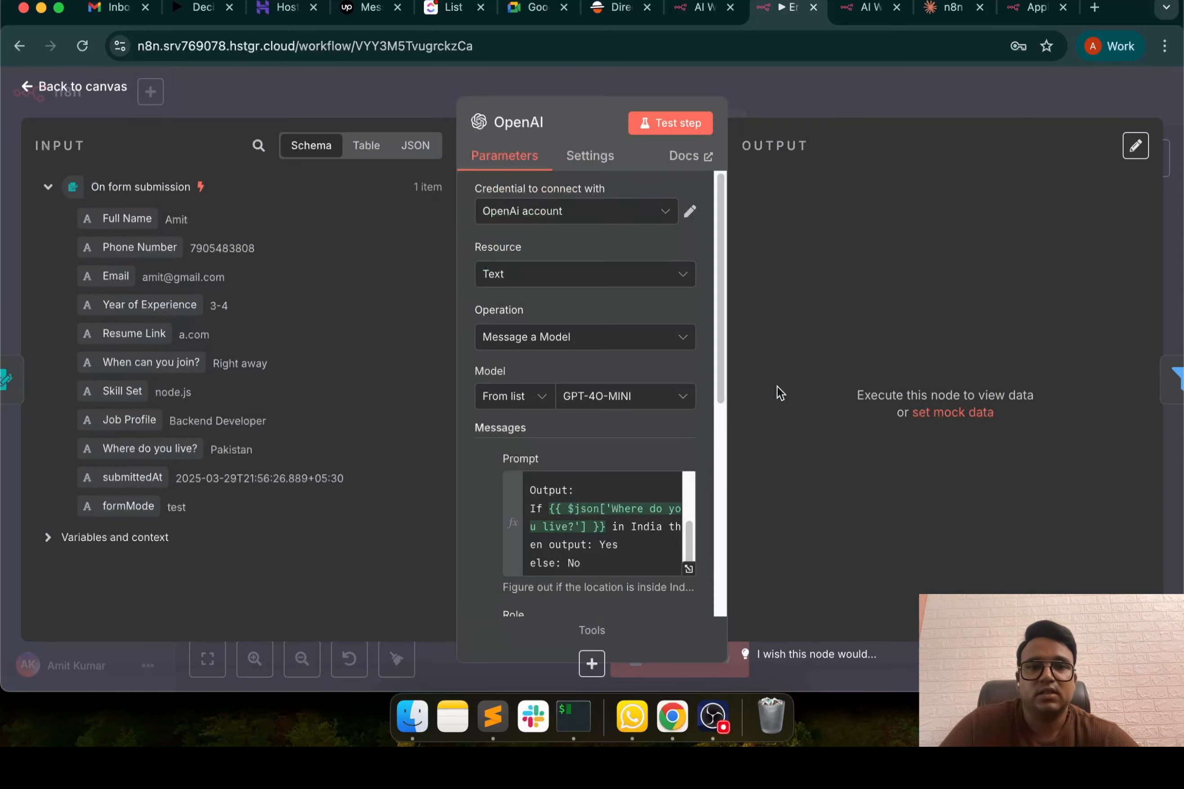
key(Escape)
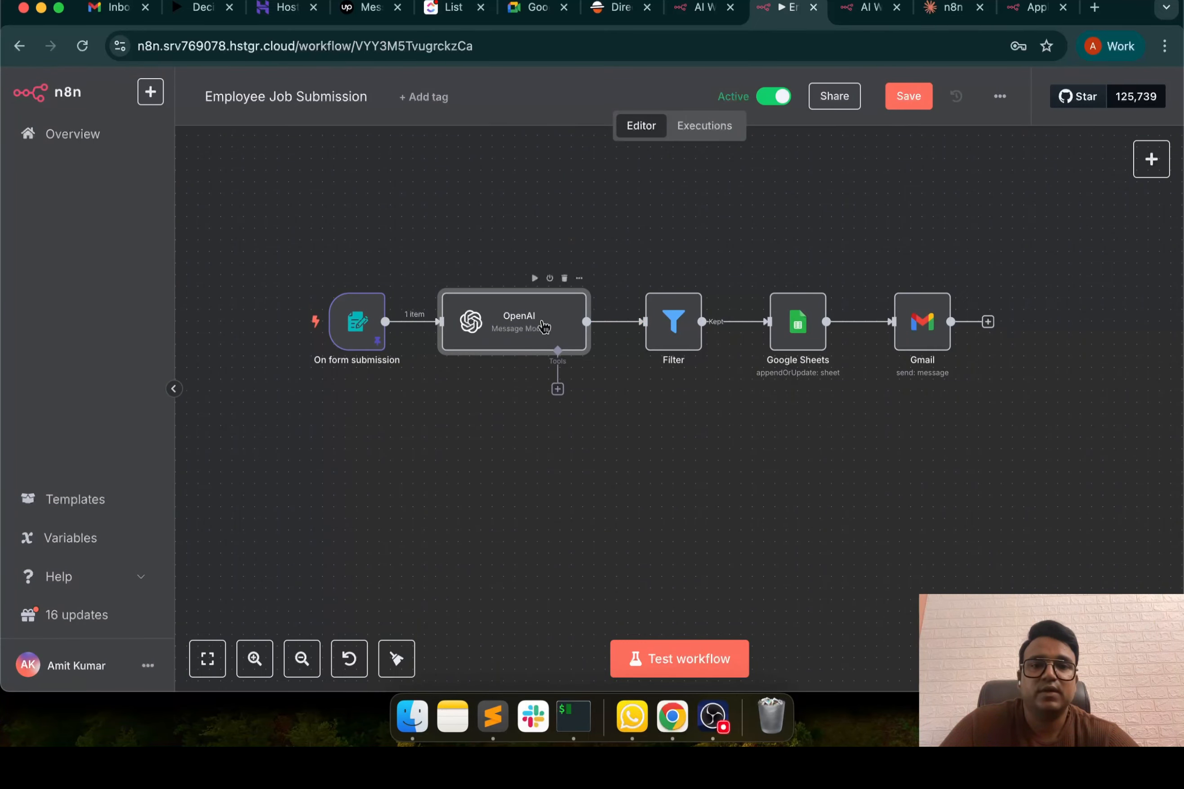
Run a test of the OpenAI node with the submitted form data and return to the canvas
double_click(544, 326)
click(680, 122)
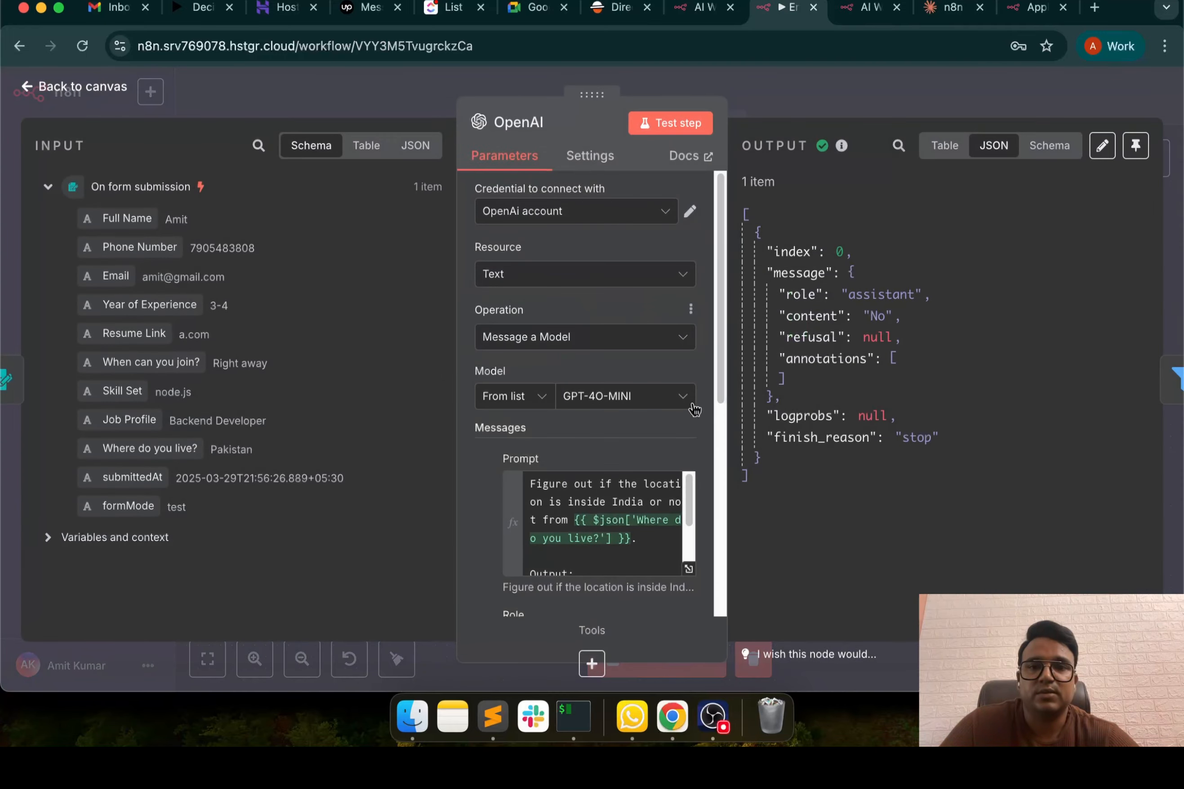
key(Escape)
Examine the Filter node's condition on the OpenAI message content and return to the canvas
double_click(674, 319)
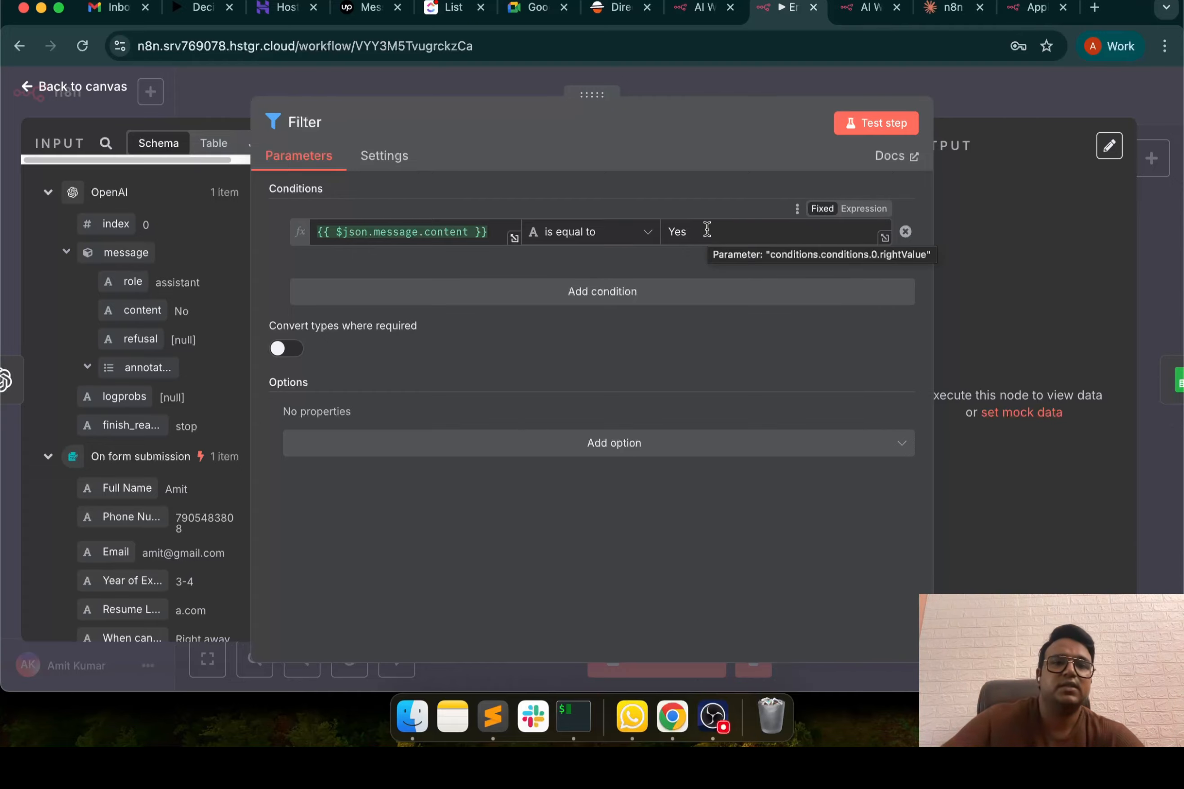
key(Escape)
scroll(790, 451, right, 3)
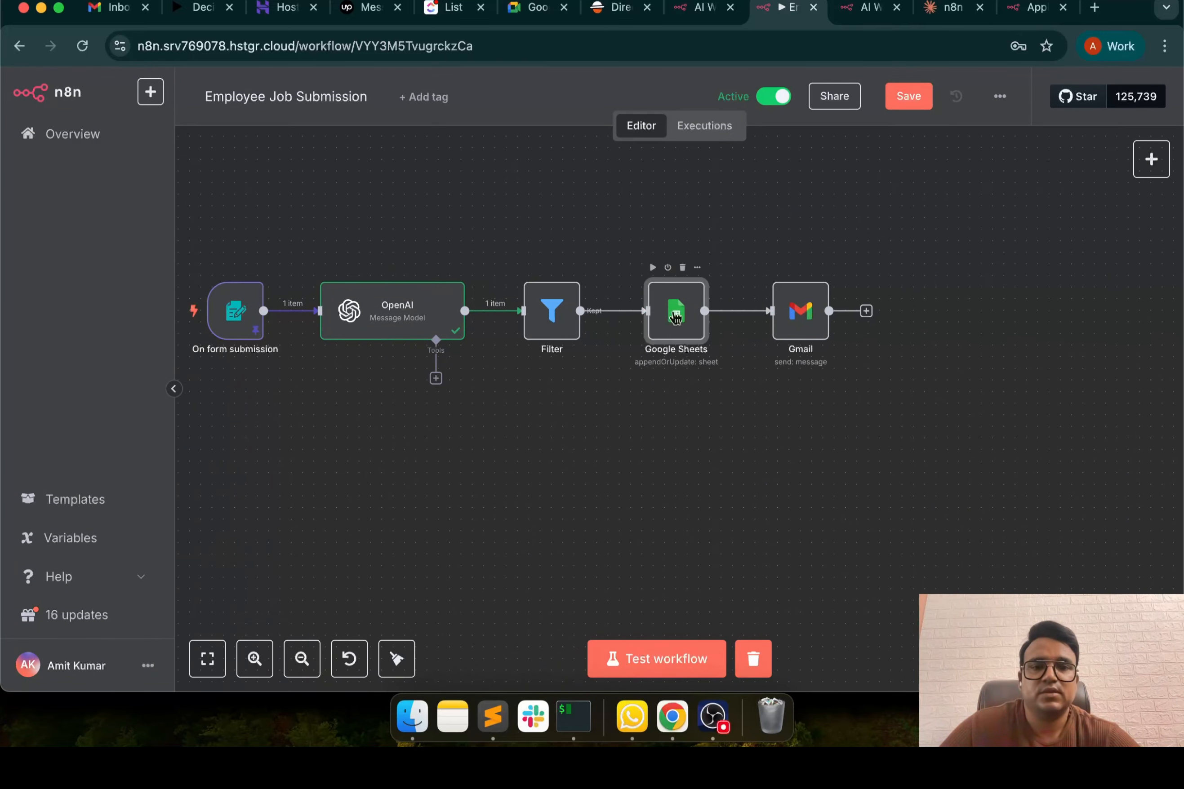
Examine the Google Sheets node's credential, including its Google sign-in, OAuth redirect URL, client fields and required APIs
double_click(673, 319)
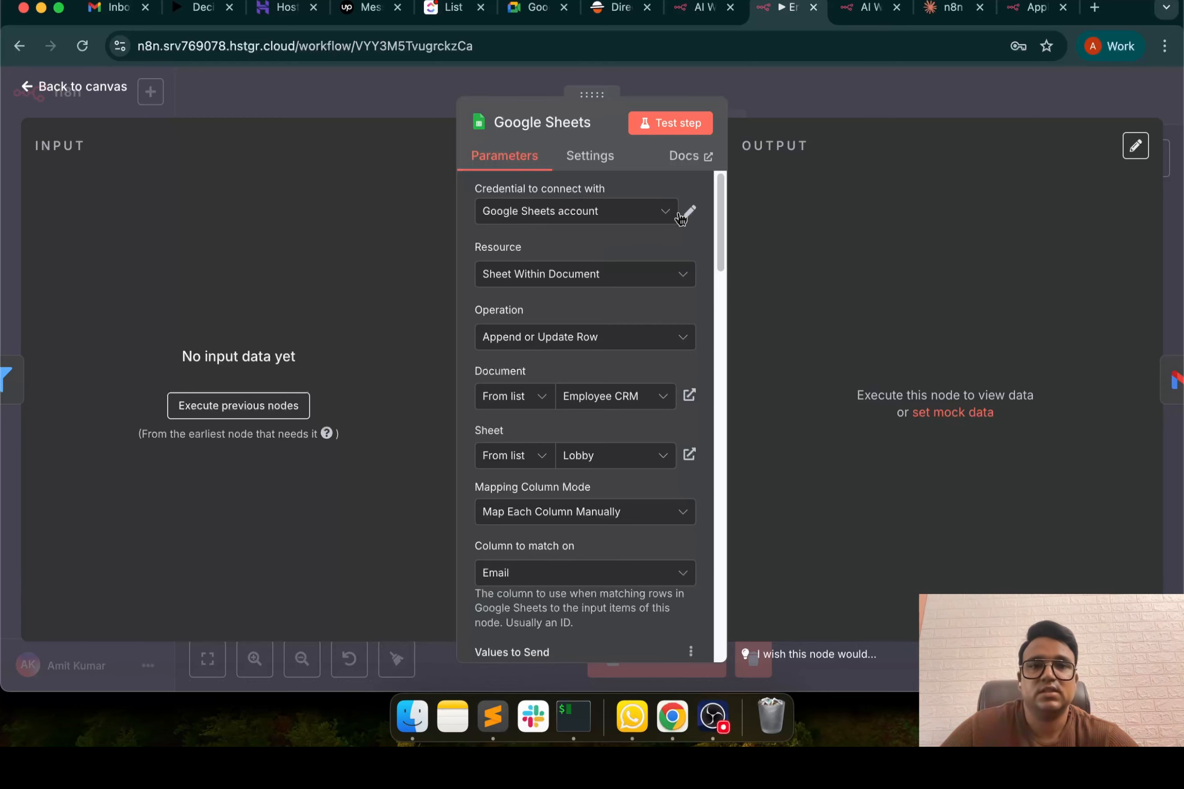
click(692, 213)
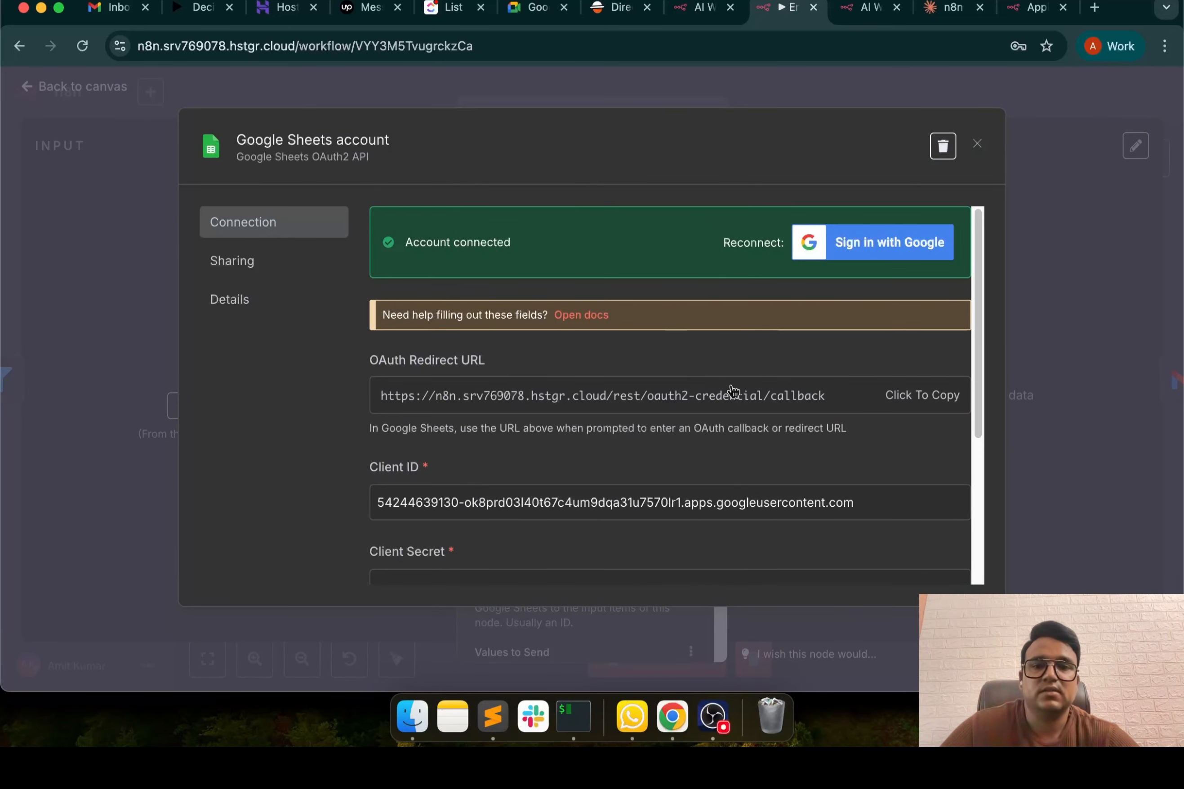
scroll(732, 484, down, 5)
scroll(713, 330, up, 5)
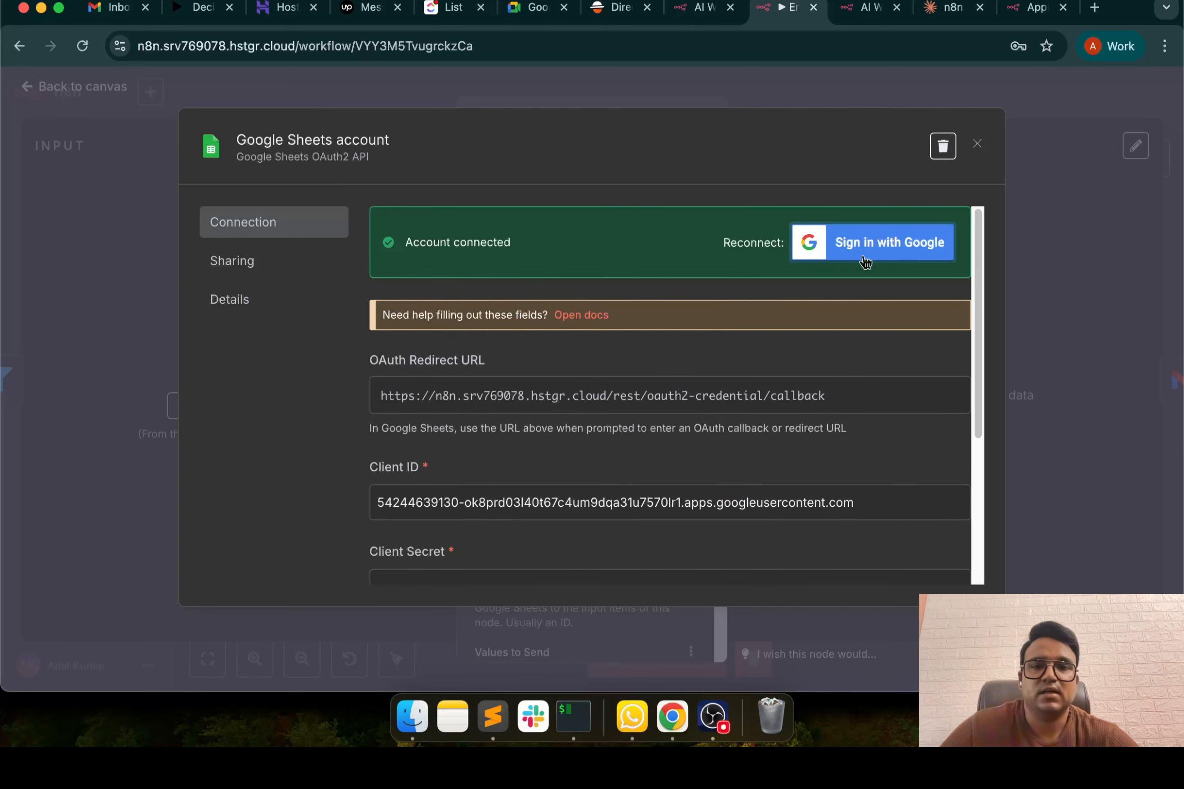
scroll(662, 356, down, 2)
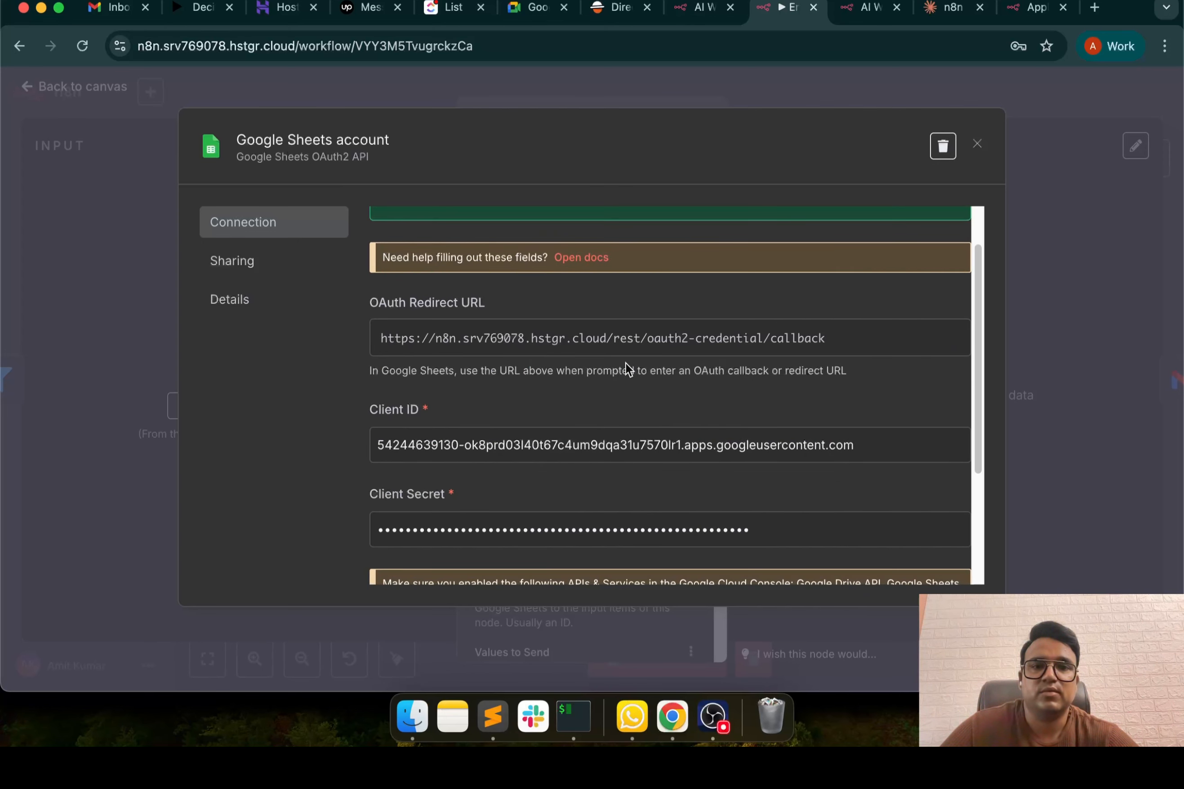
scroll(764, 392, down, 3)
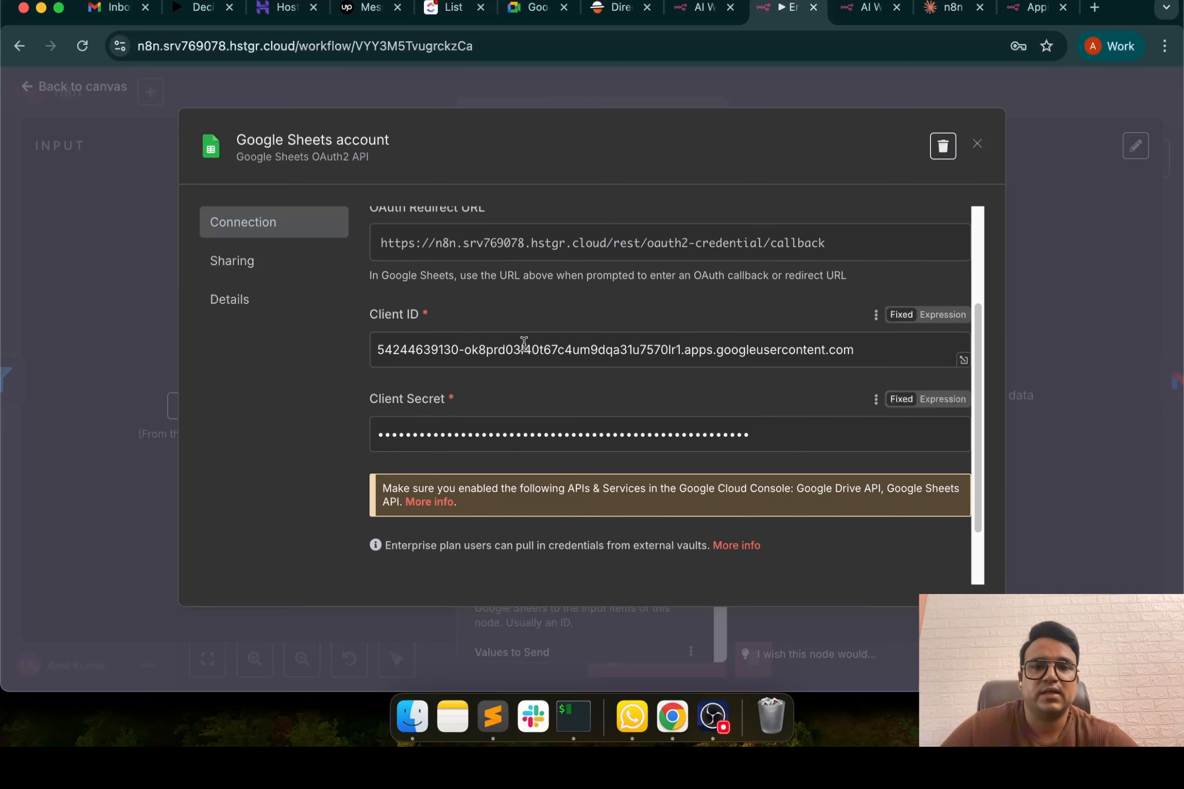
scroll(658, 326, up, 5)
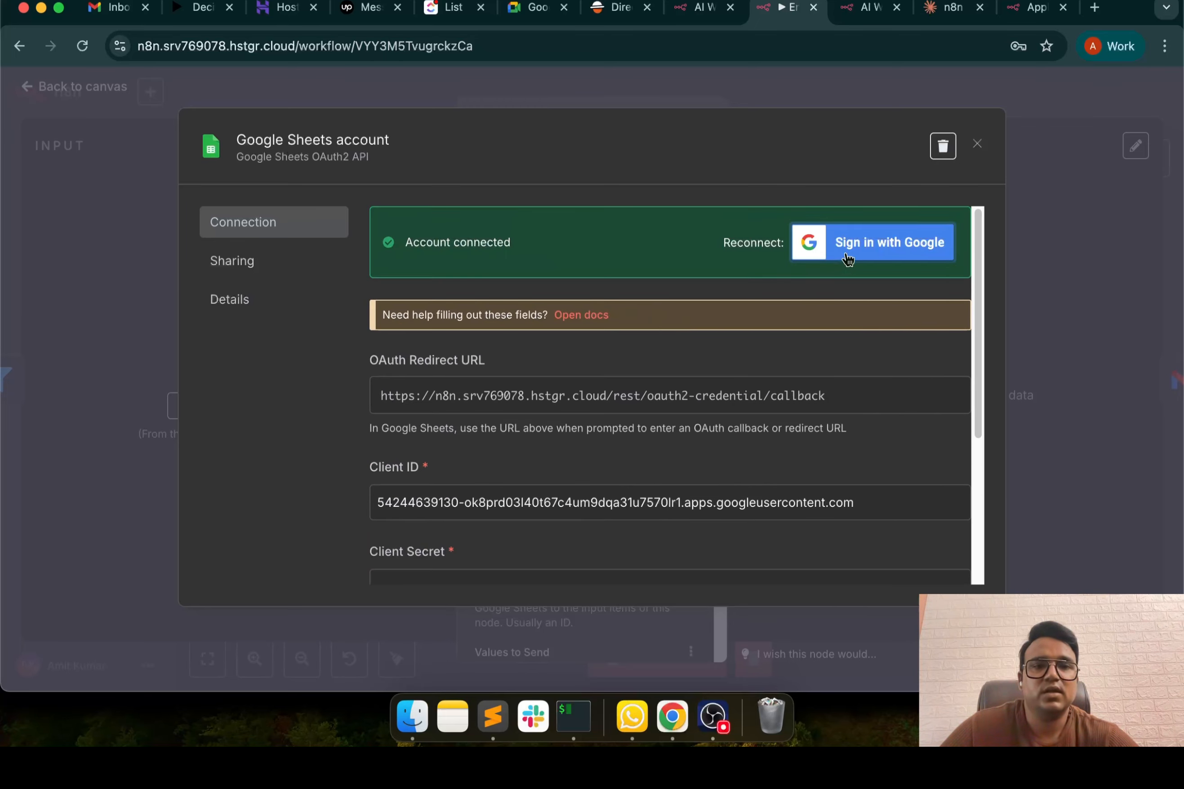
scroll(772, 394, down, 6)
key(Escape)
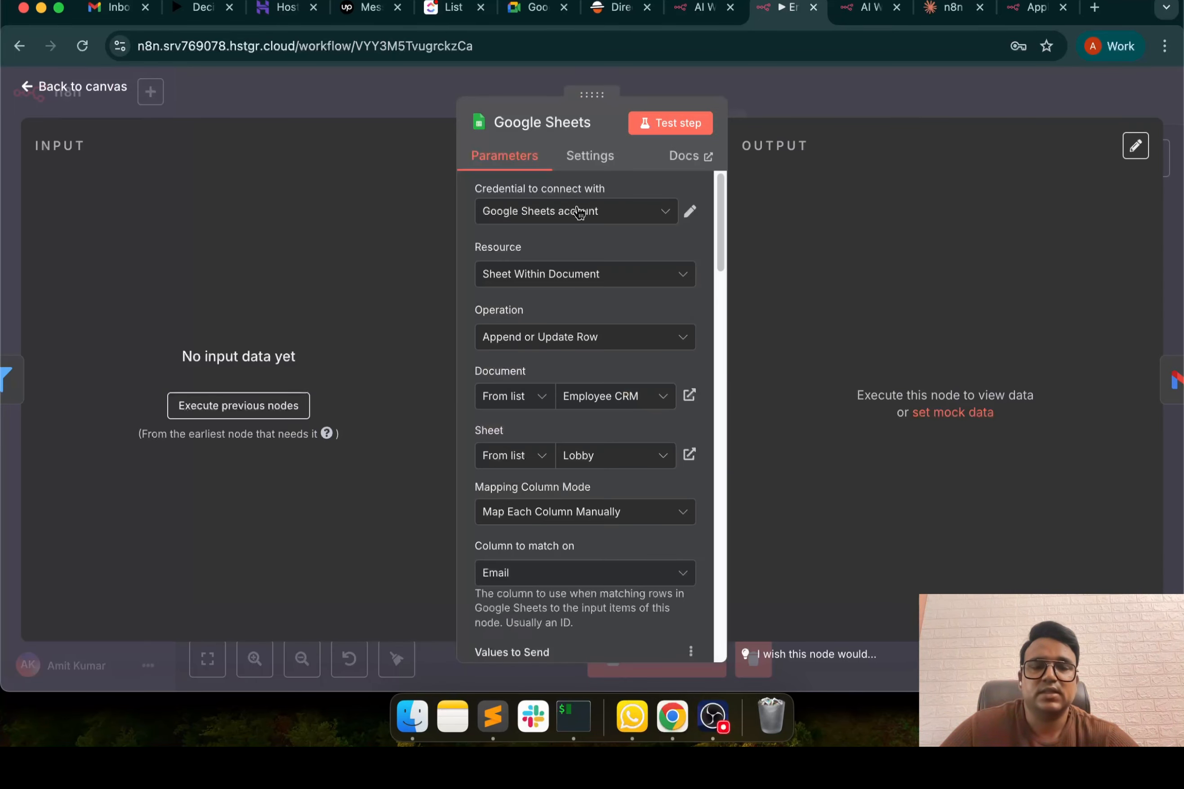
Examine the Google Sheets node's resource choices, operation and list of available documents, keeping the Employee CRM document
click(618, 276)
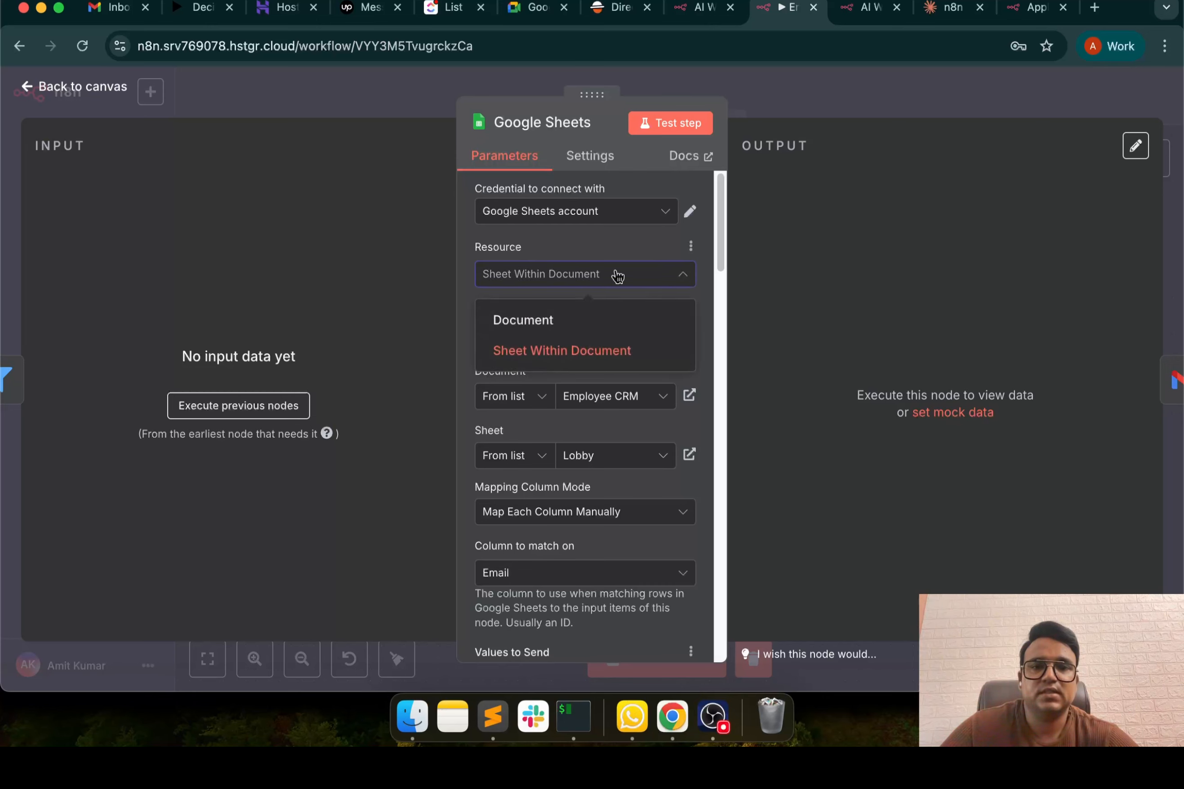
click(617, 275)
scroll(585, 356, down, 1)
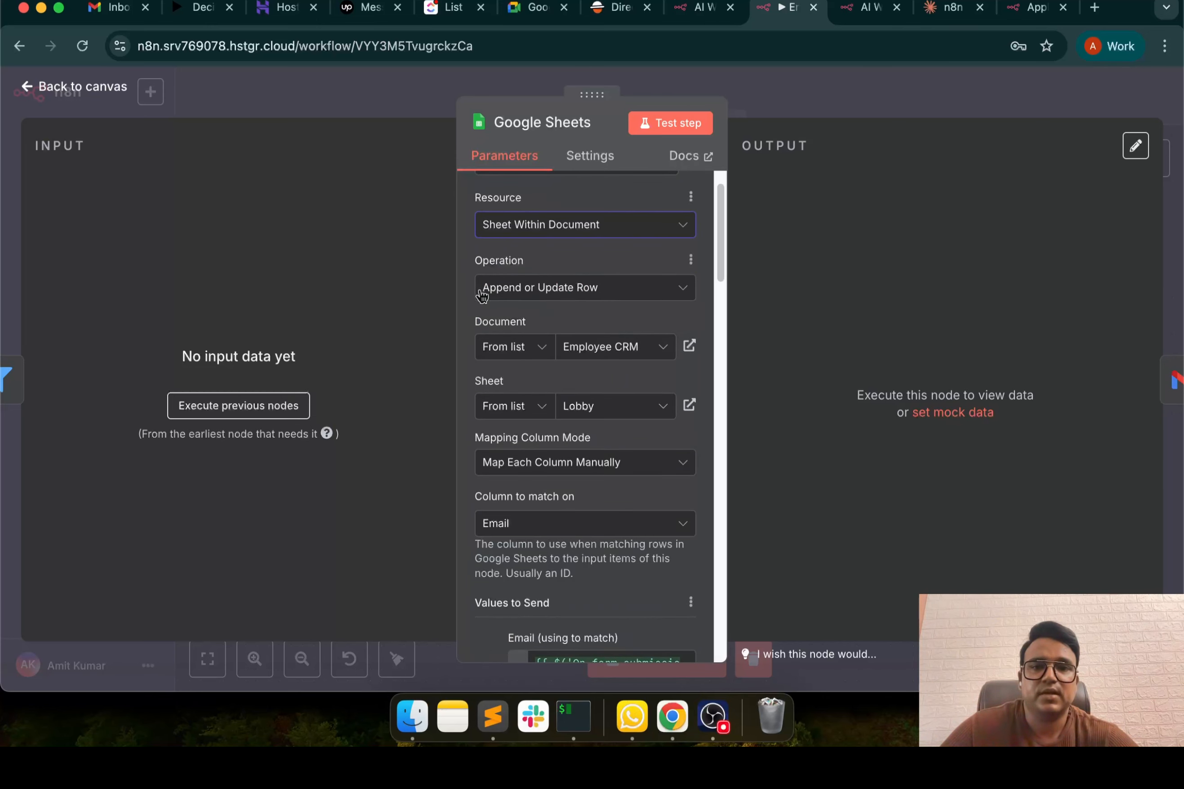
scroll(603, 331, down, 1)
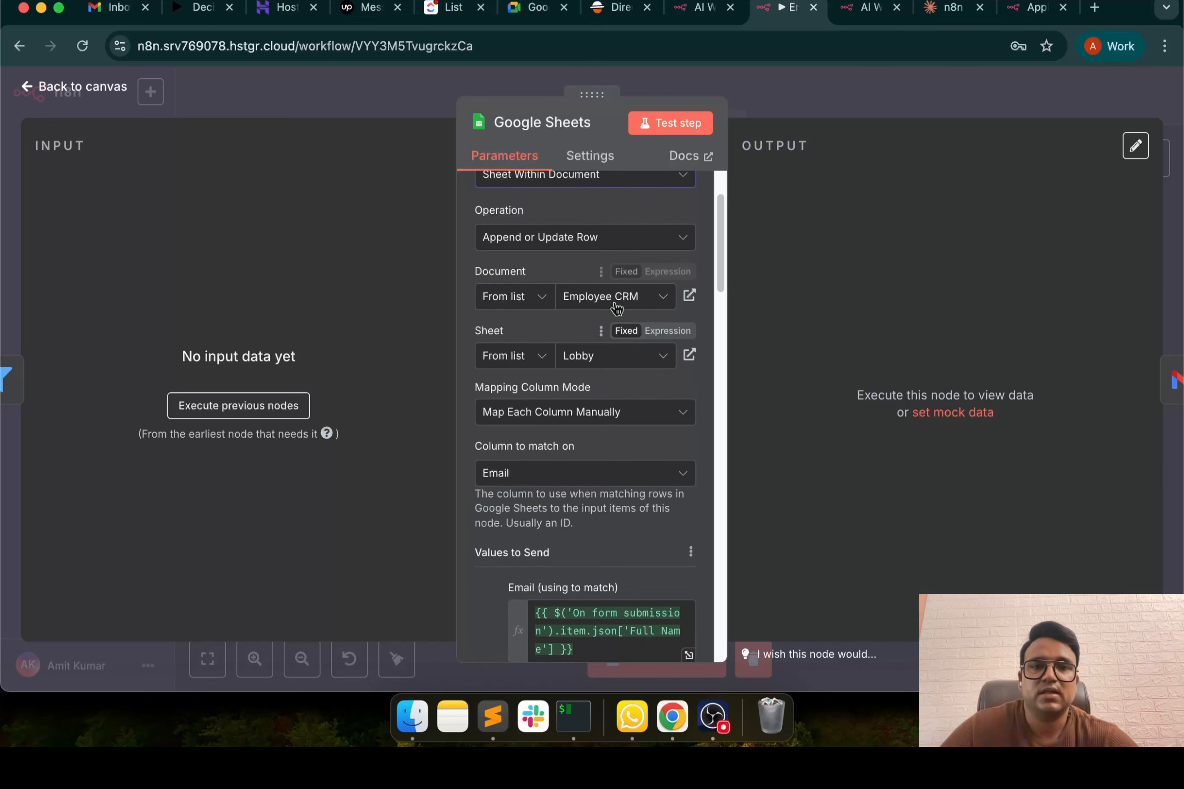
click(620, 298)
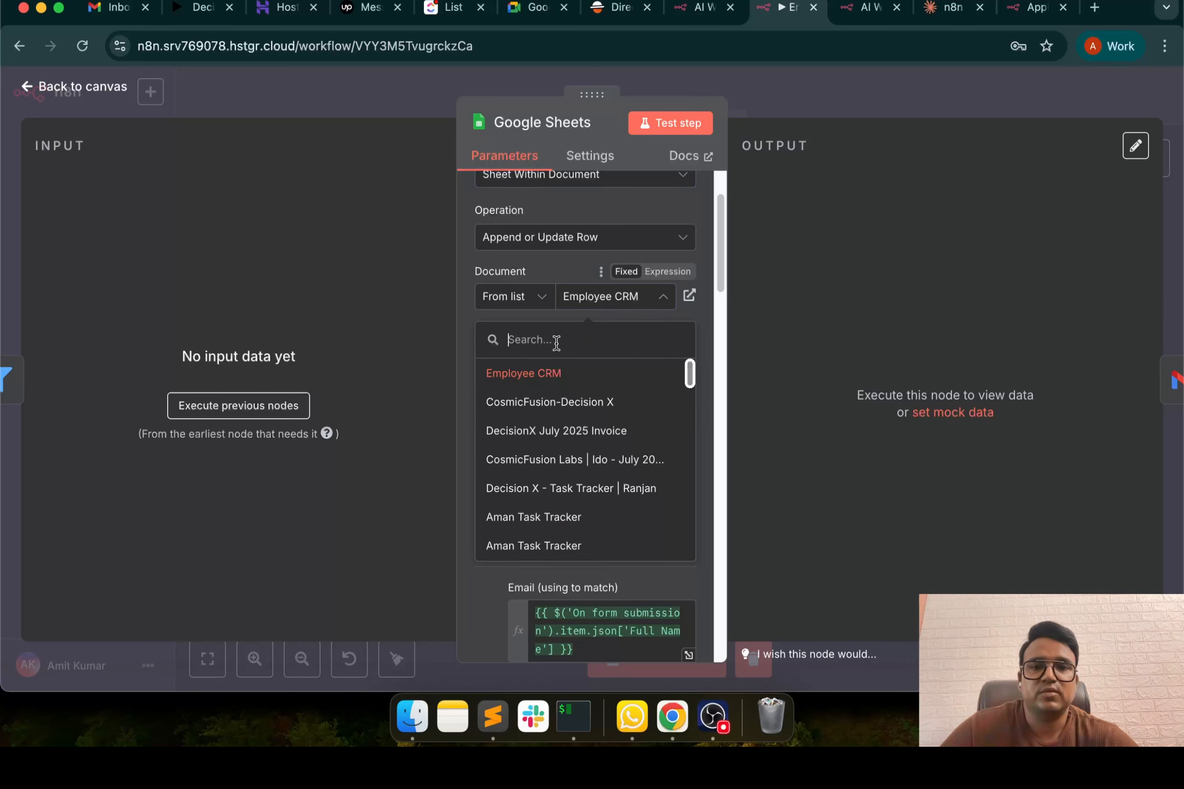
click(509, 316)
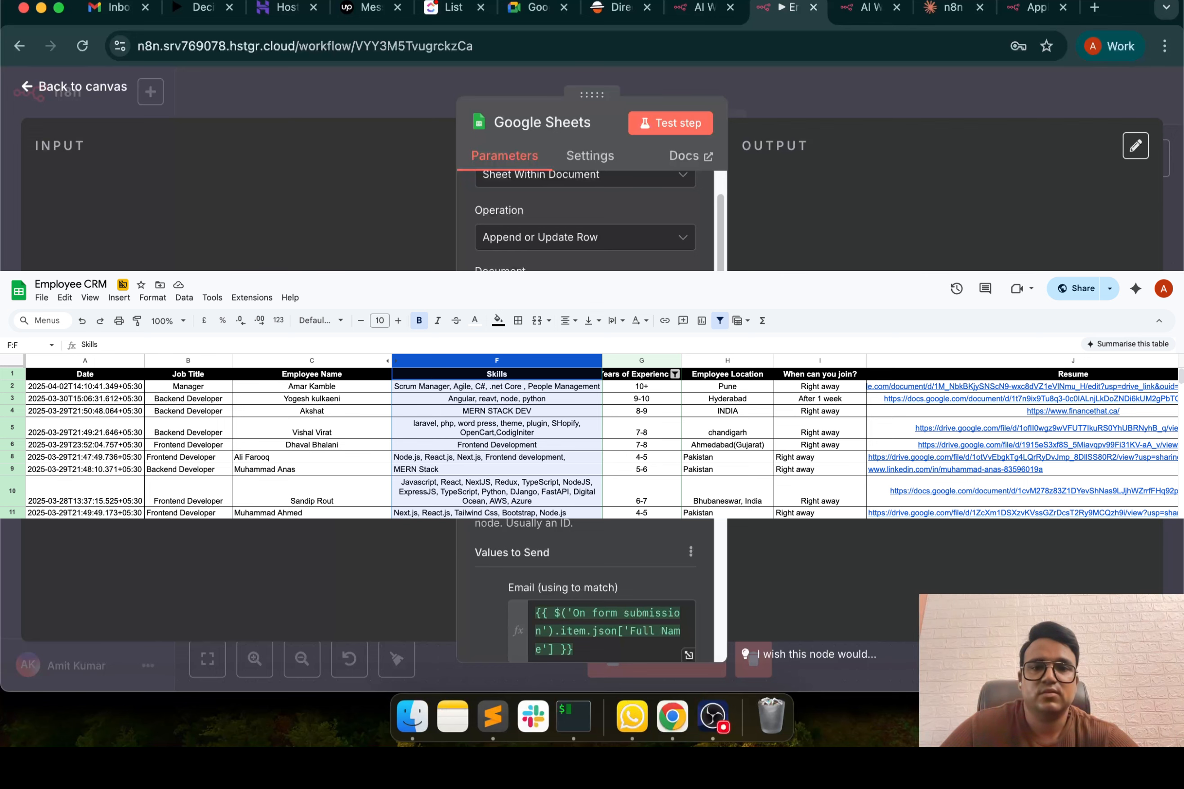
Review how the Google Sheets node matches rows and maps each sheet column to form fields, and return to the canvas
scroll(484, 323, down, 5)
scroll(484, 323, up, 3)
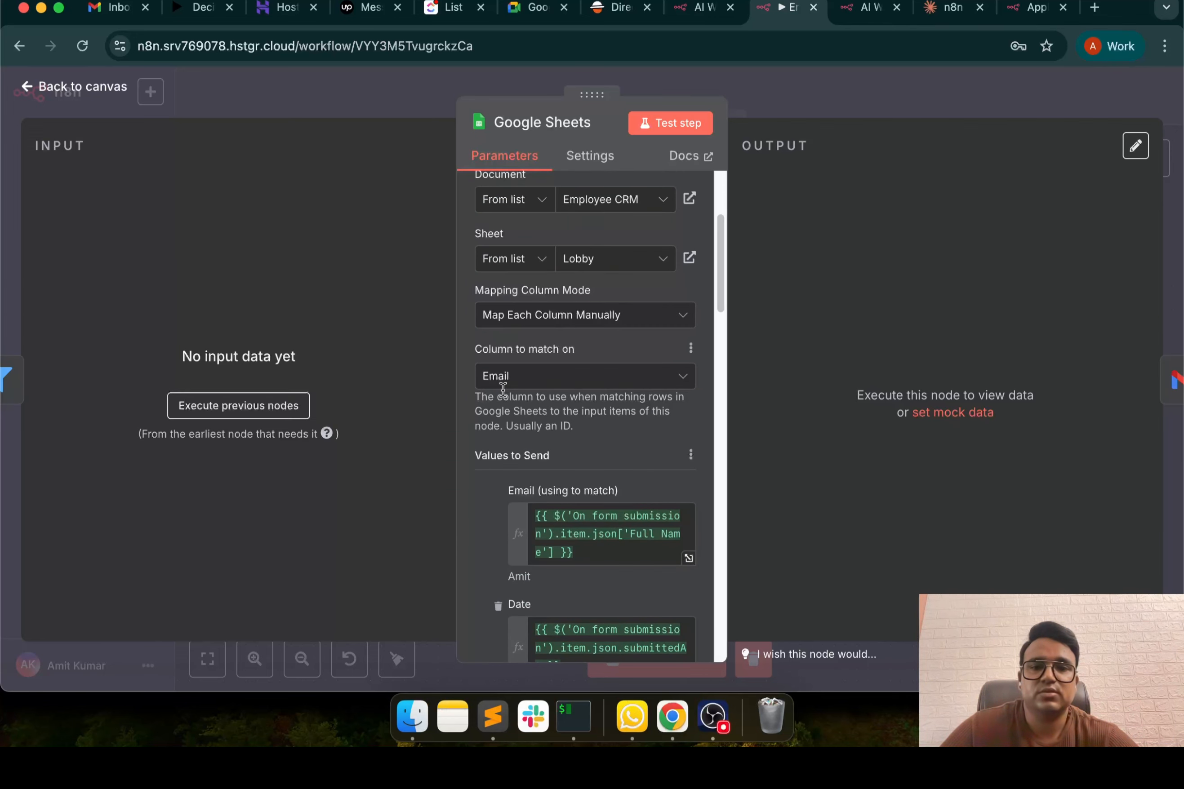
scroll(478, 517, down, 5)
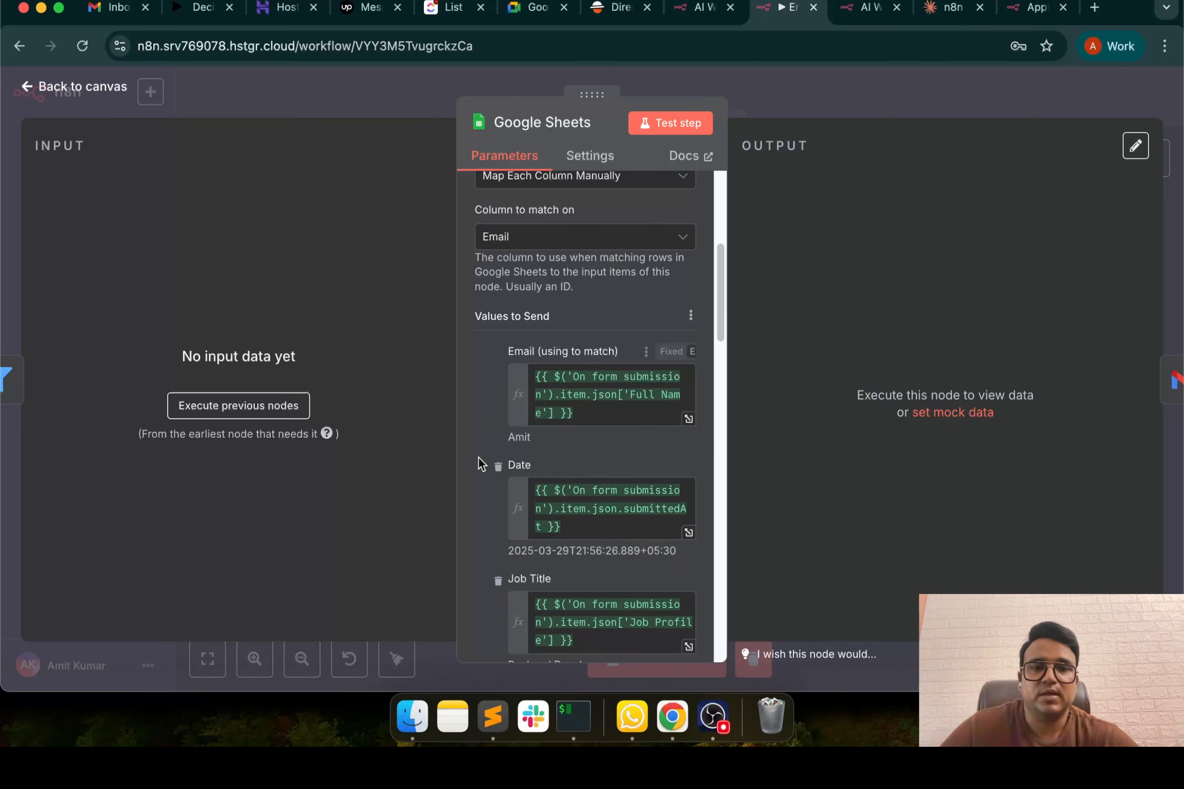
scroll(479, 463, down, 5)
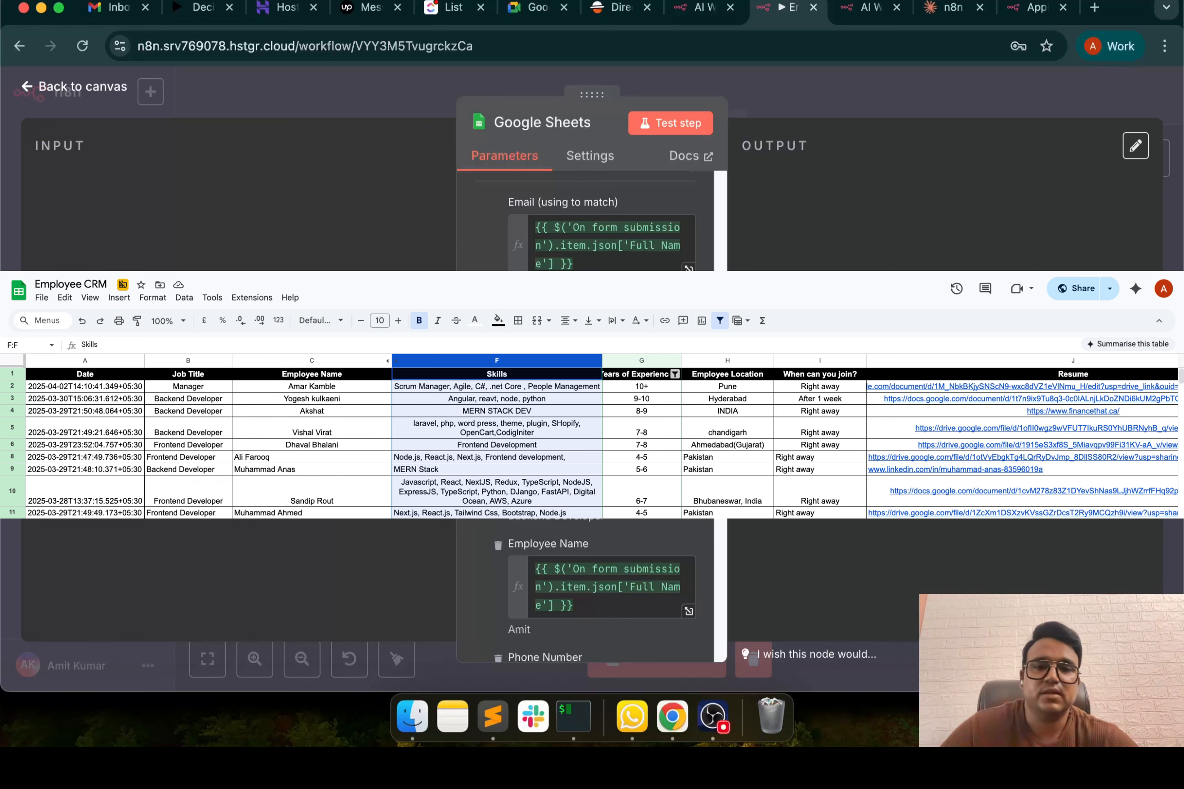
scroll(501, 525, down, 20)
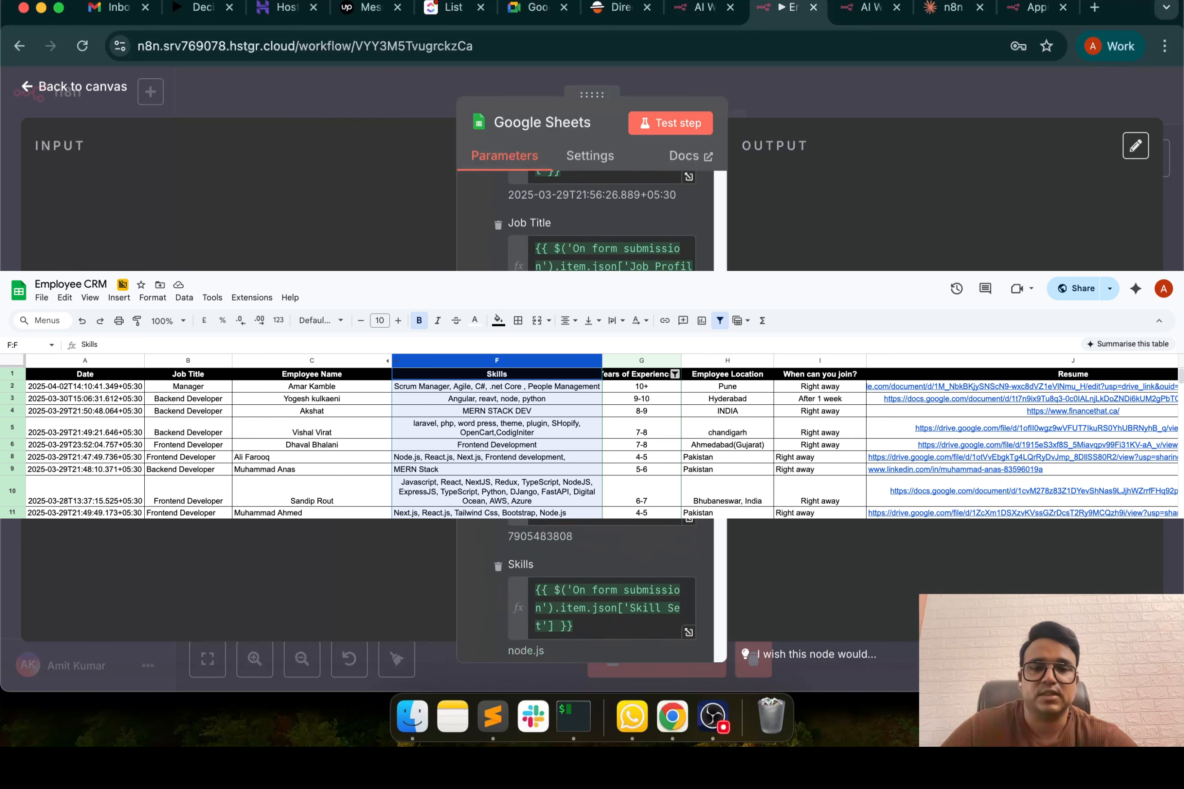
scroll(505, 525, down, 7)
key(Escape)
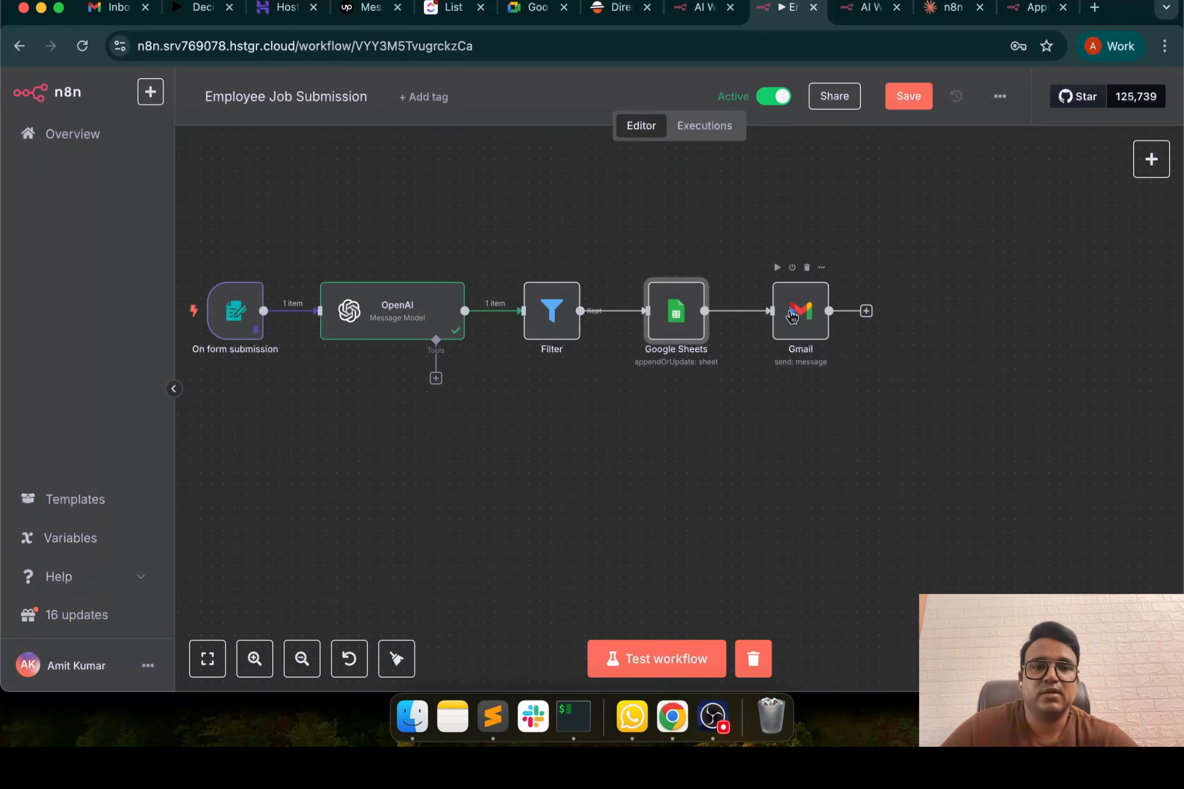
Examine the Gmail node's operation, recipient, subject, email type, message and options
double_click(803, 308)
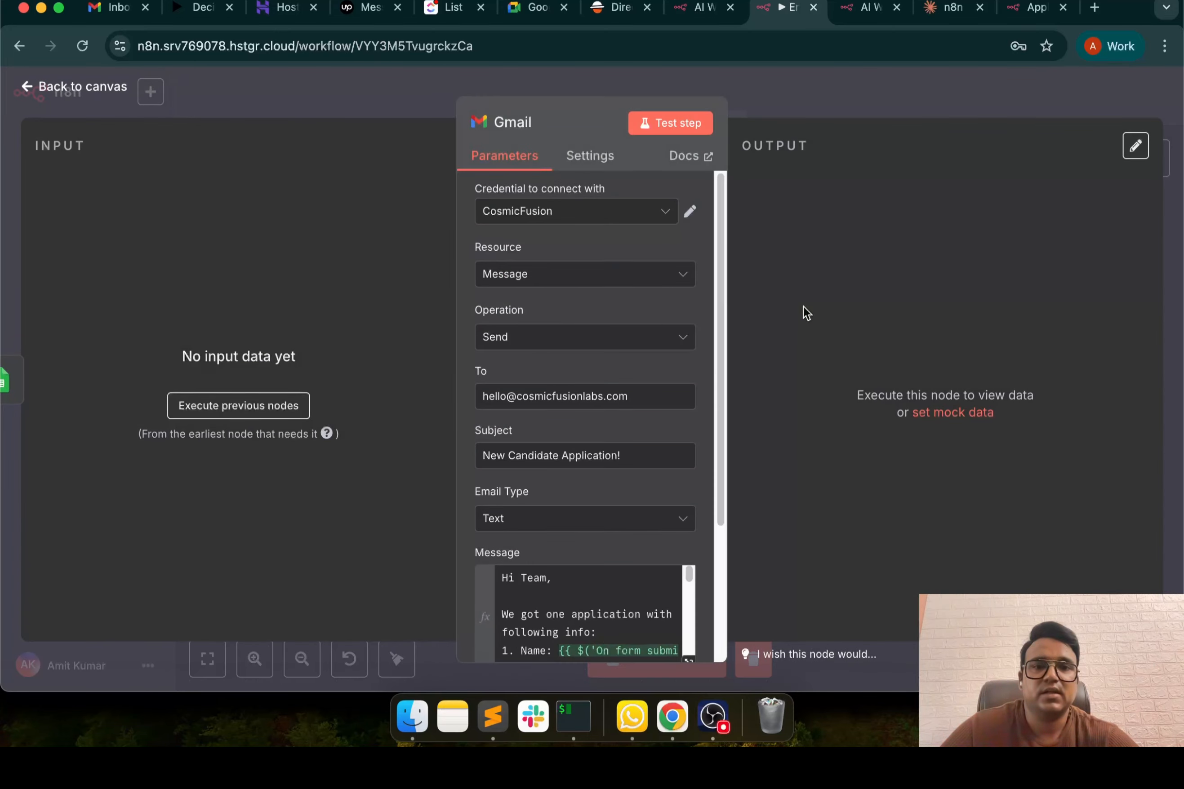
scroll(623, 418, down, 5)
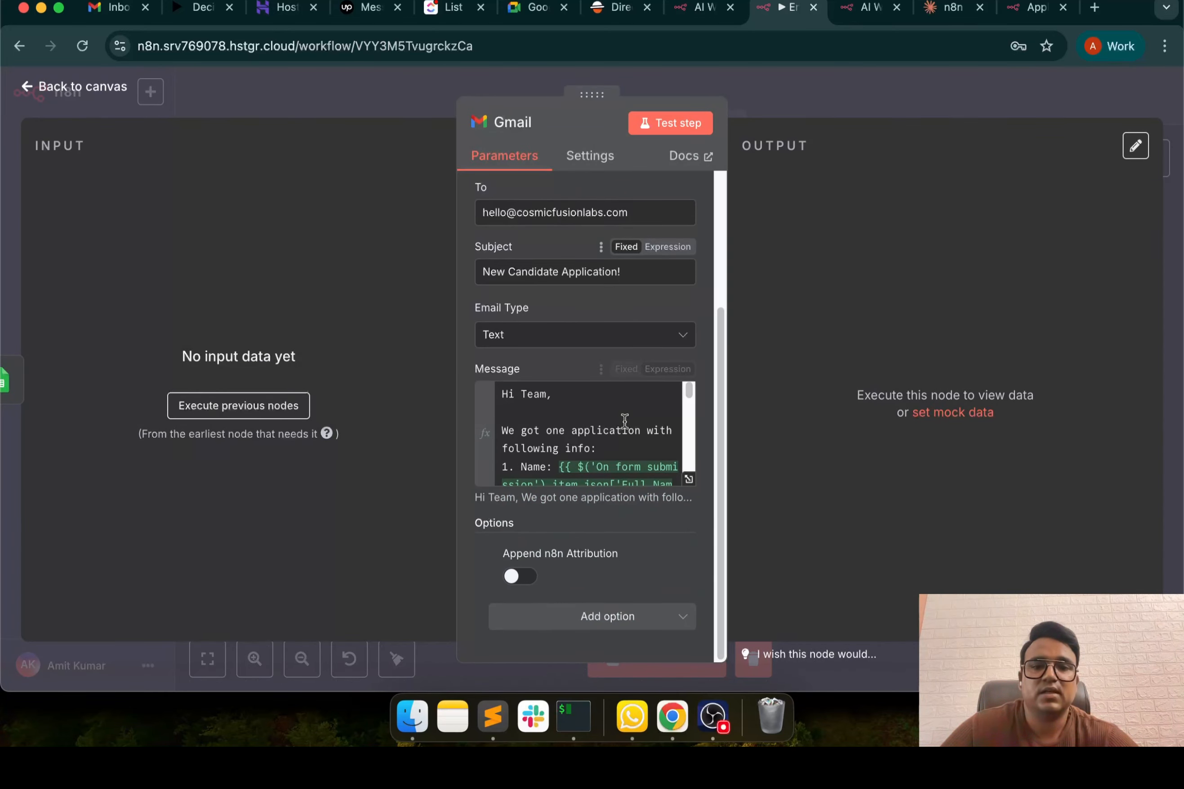
scroll(630, 387, up, 5)
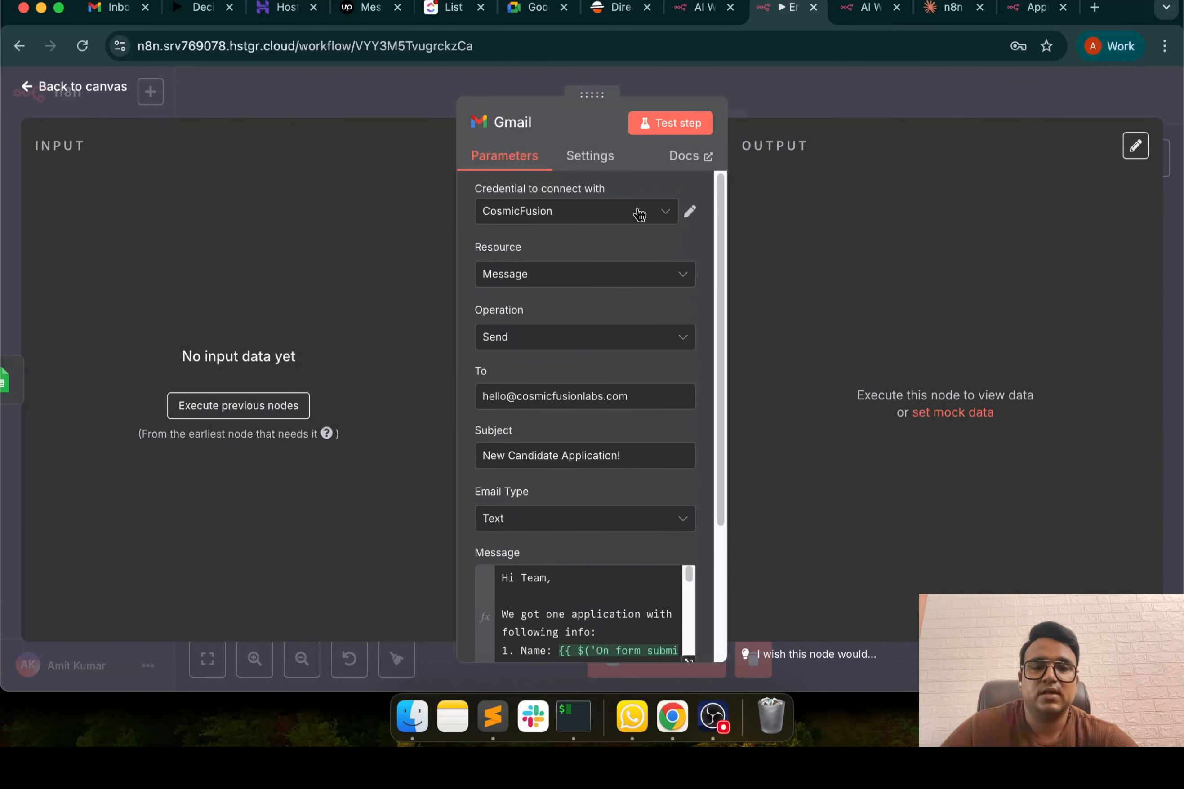
Review the connection settings of the Gmail node's CosmicFusion credential
click(690, 211)
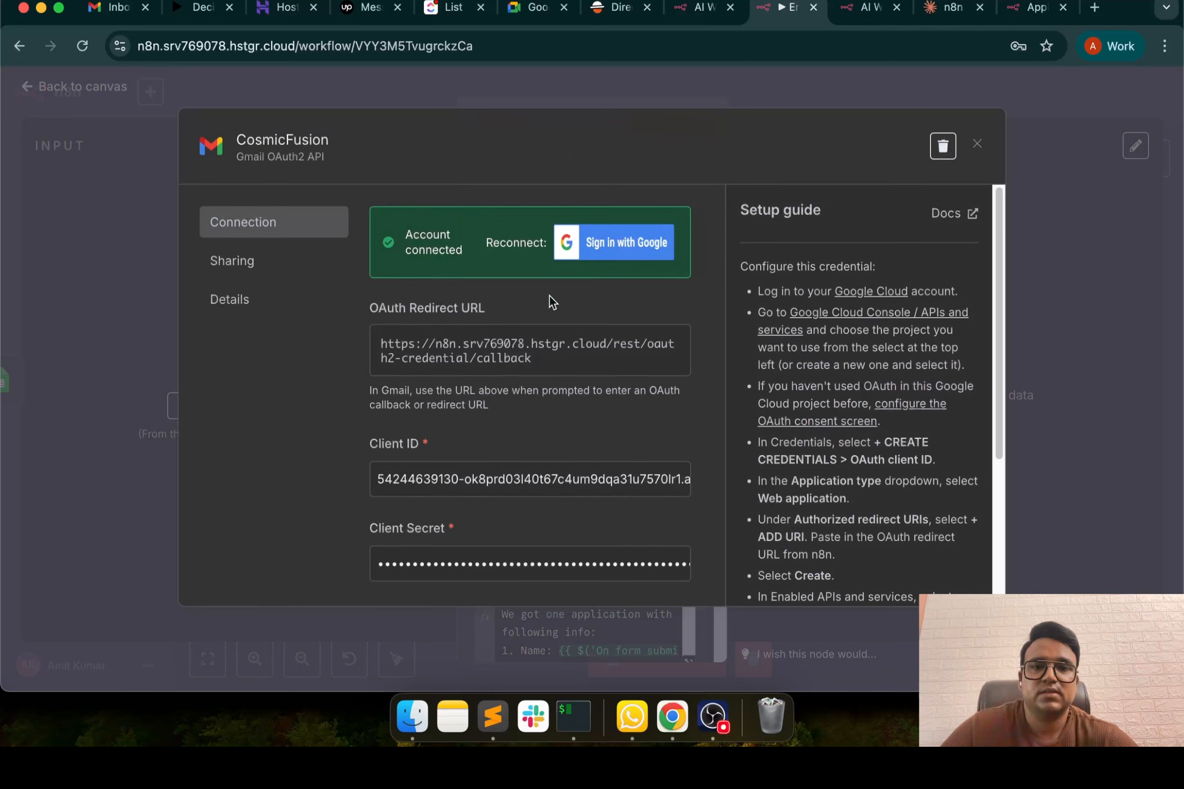
scroll(574, 451, down, 5)
scroll(574, 451, up, 5)
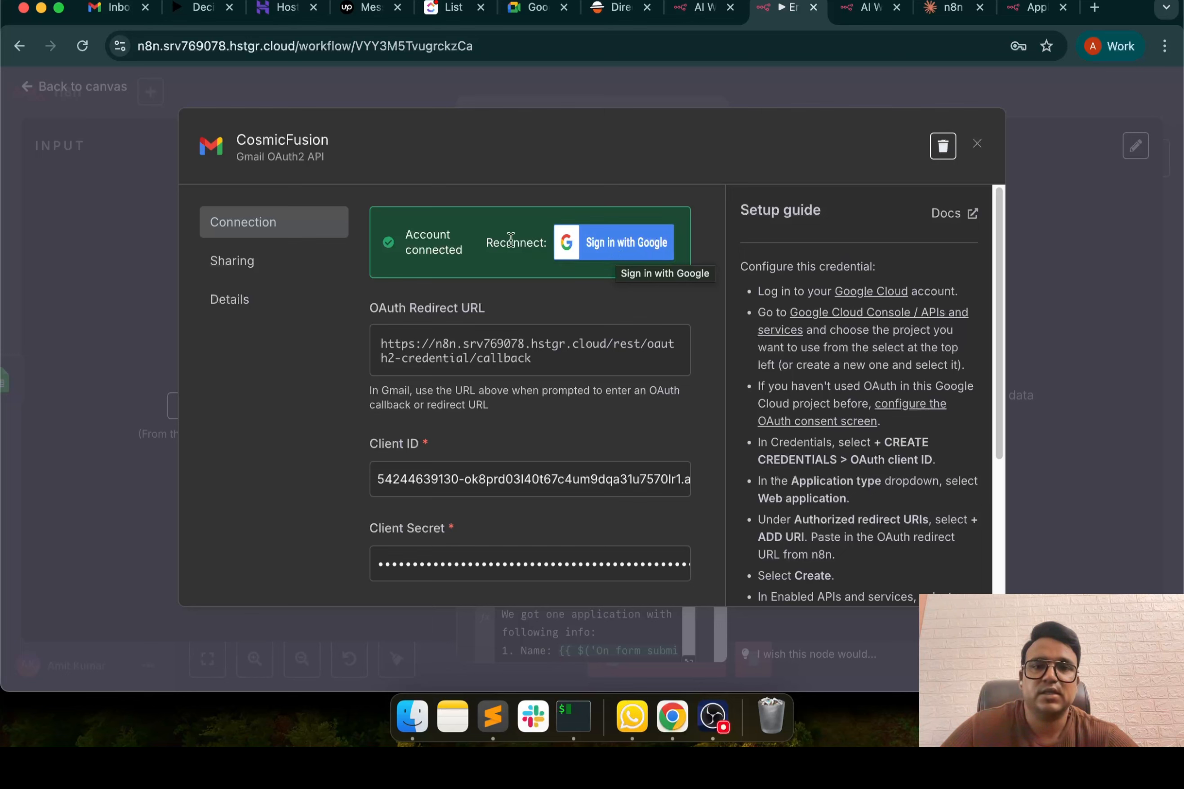
Check the Gmail credential's client ID and secret fields, close the credential, and inspect the Gmail node's Send operation
scroll(604, 418, down, 2)
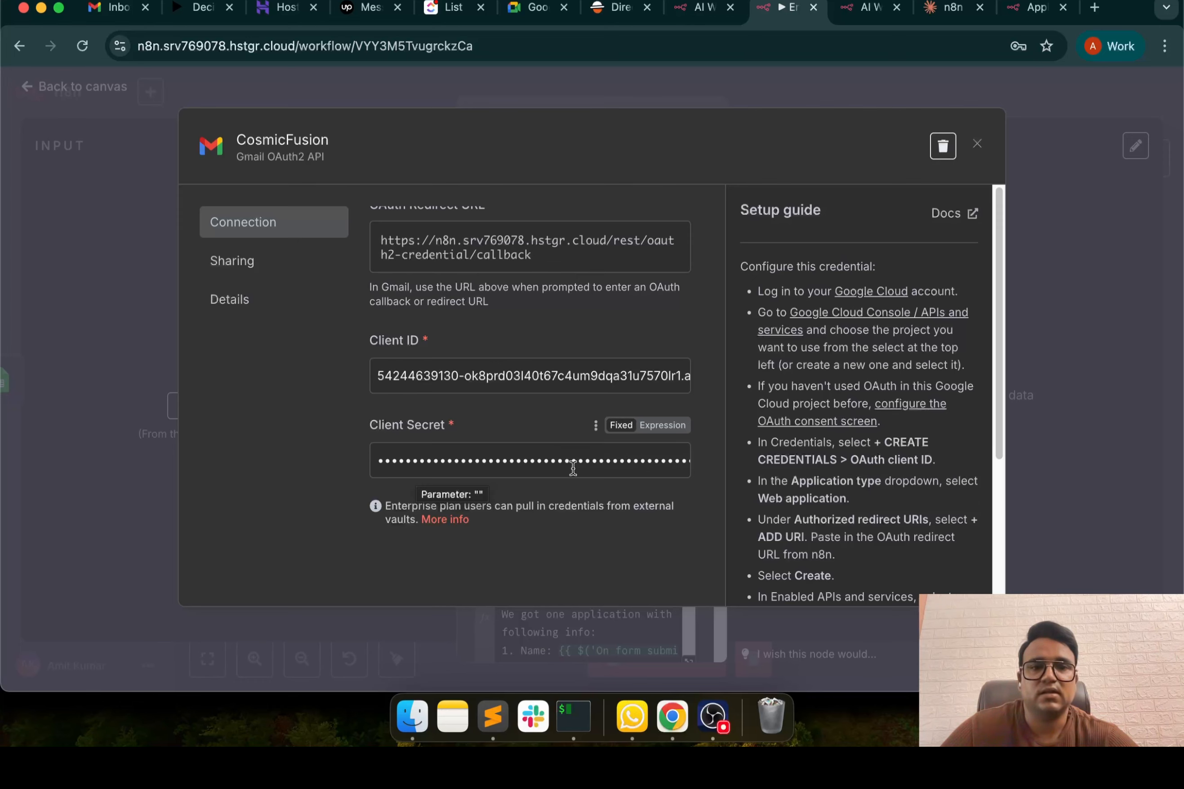
key(Escape)
scroll(531, 273, down, 1)
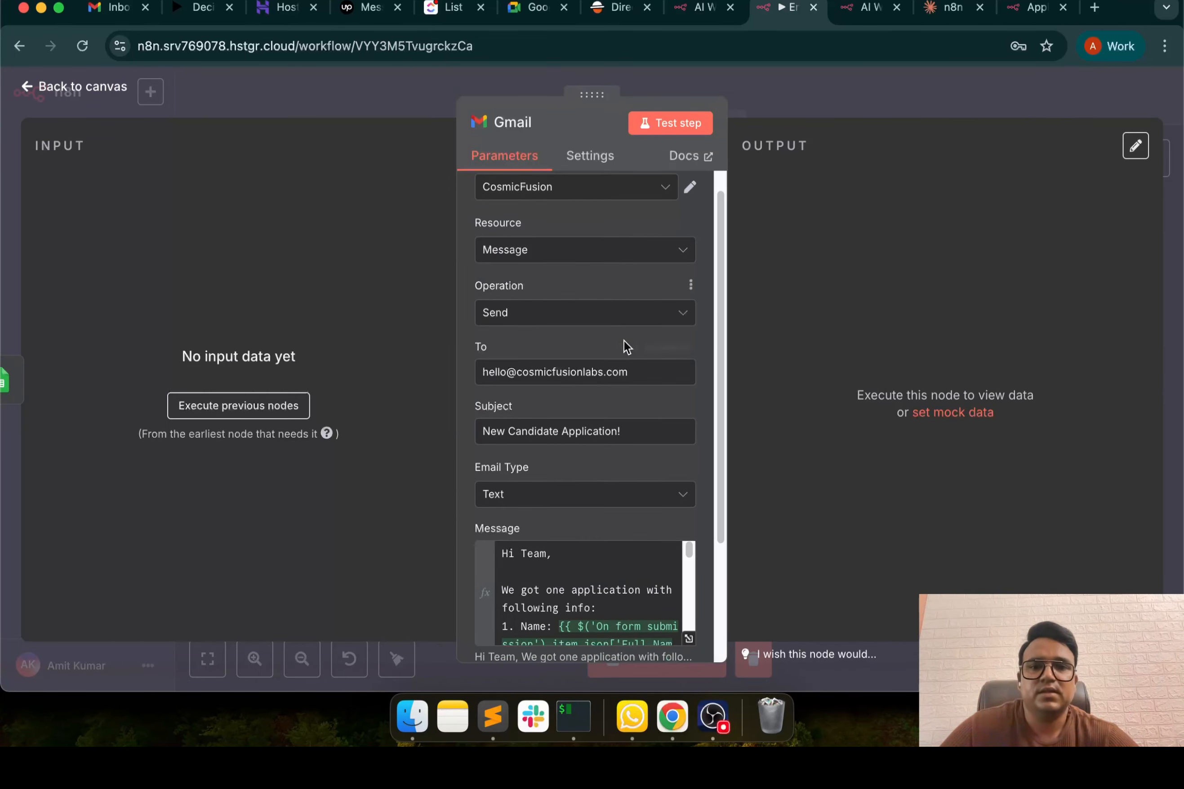
scroll(632, 351, down, 1)
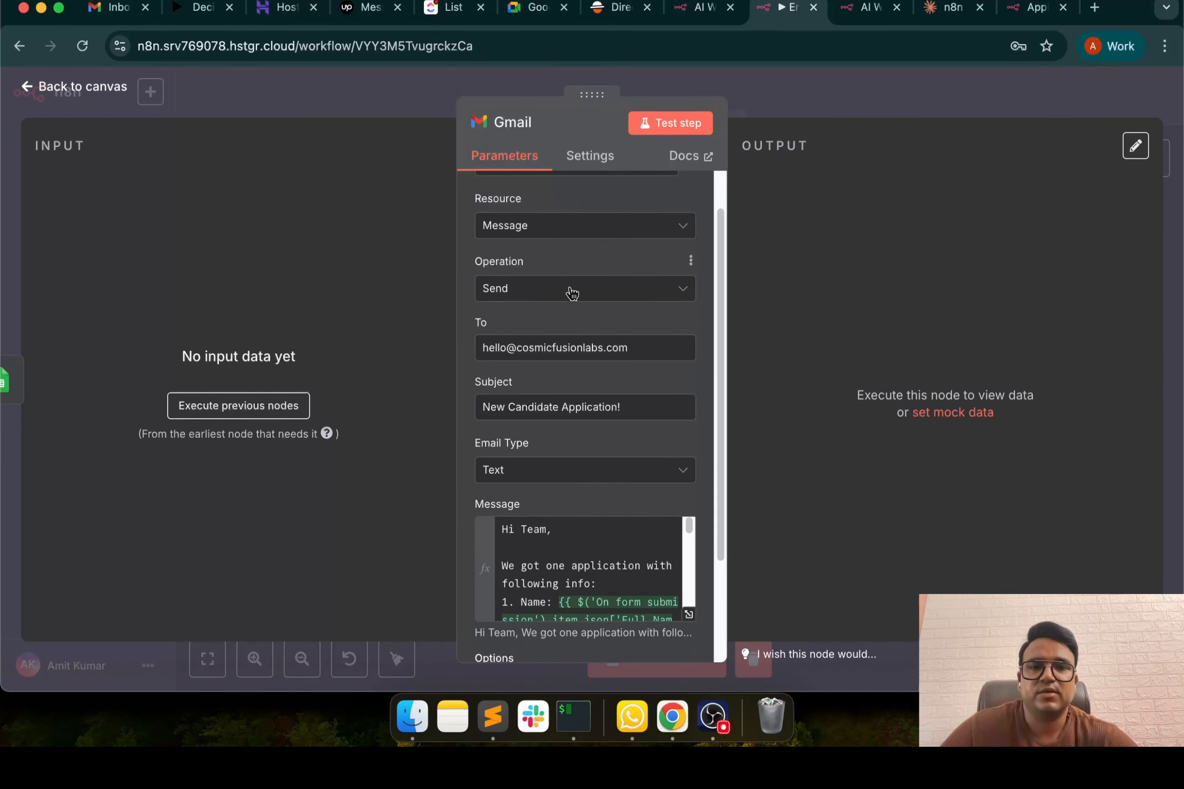
click(622, 294)
click(630, 301)
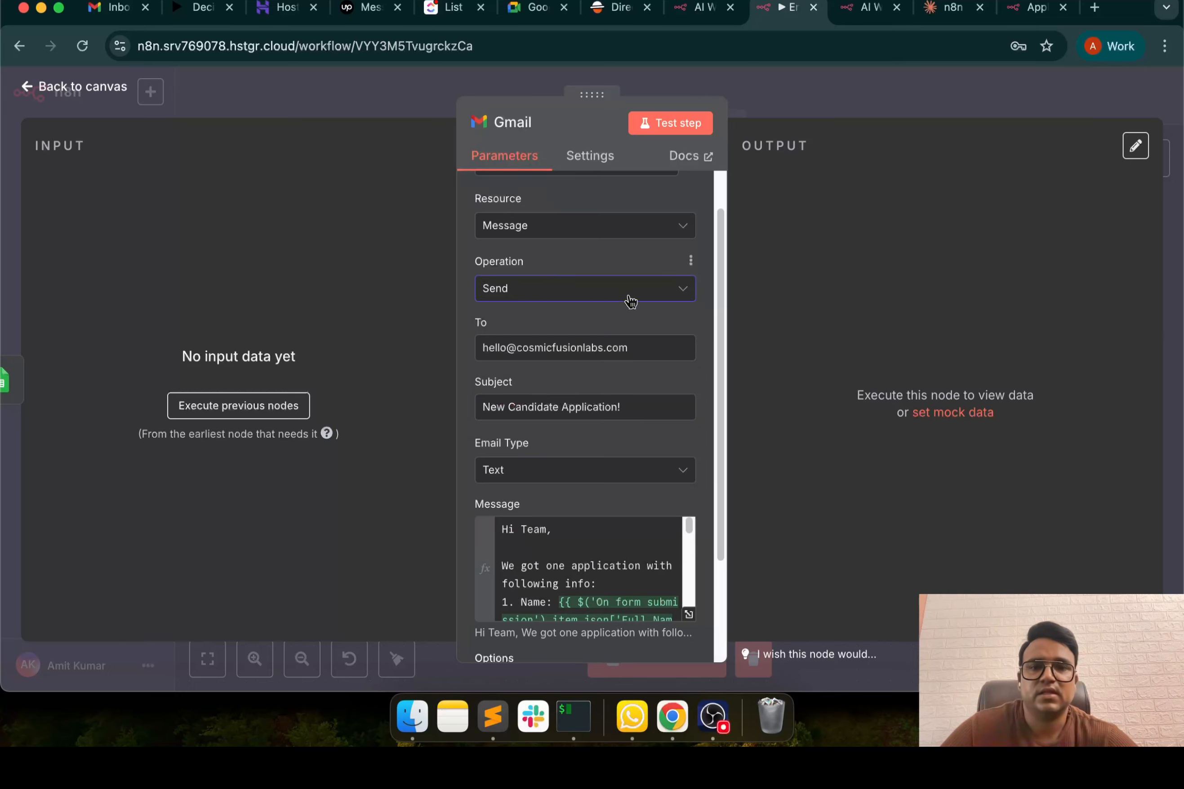
Review the Gmail node's credential selection, recipient, subject, email type, message and attribution option
scroll(585, 356, down, 4)
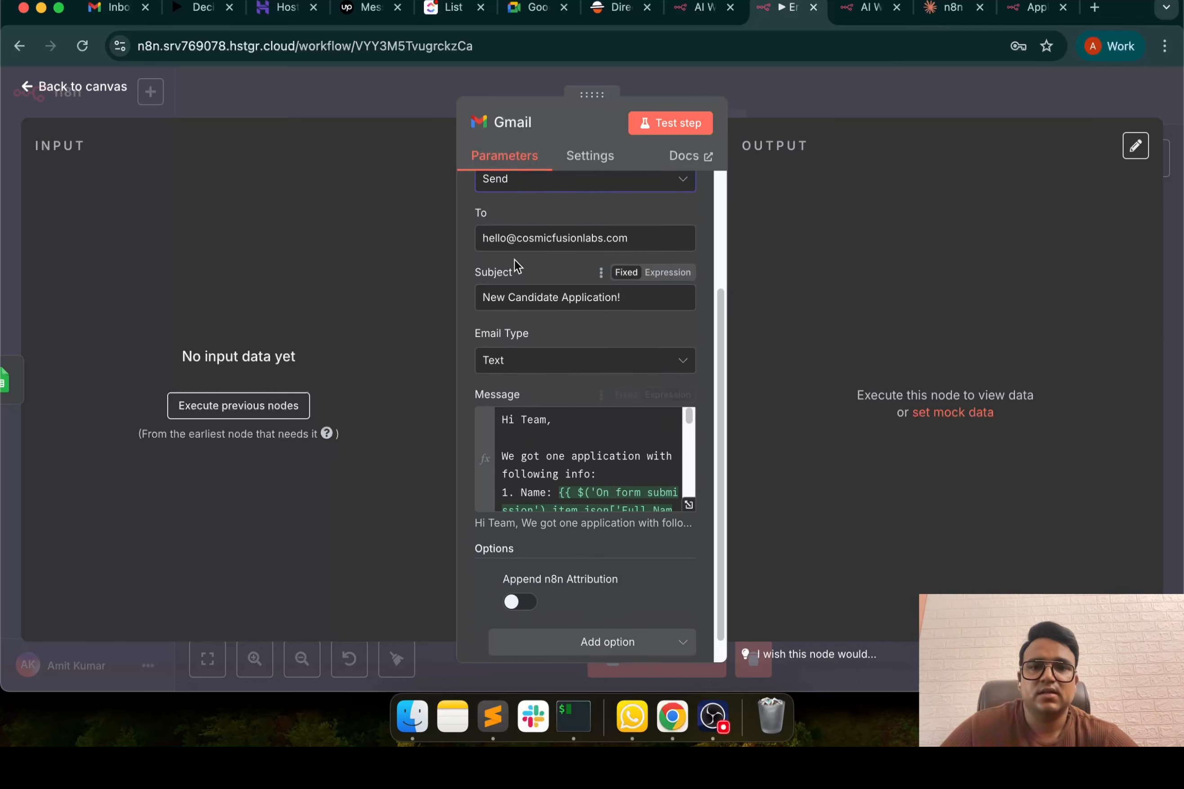
scroll(516, 265, up, 5)
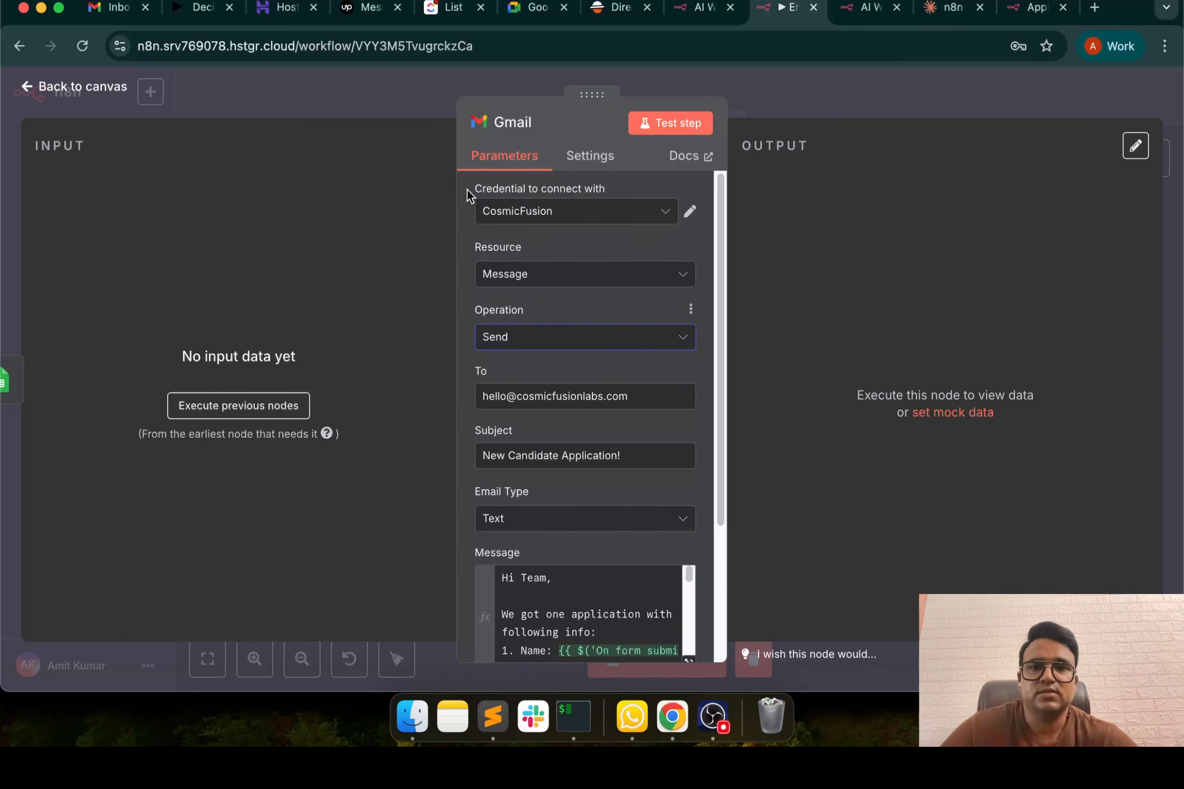
drag(467, 189, 595, 193)
scroll(563, 290, down, 5)
scroll(563, 294, up, 2)
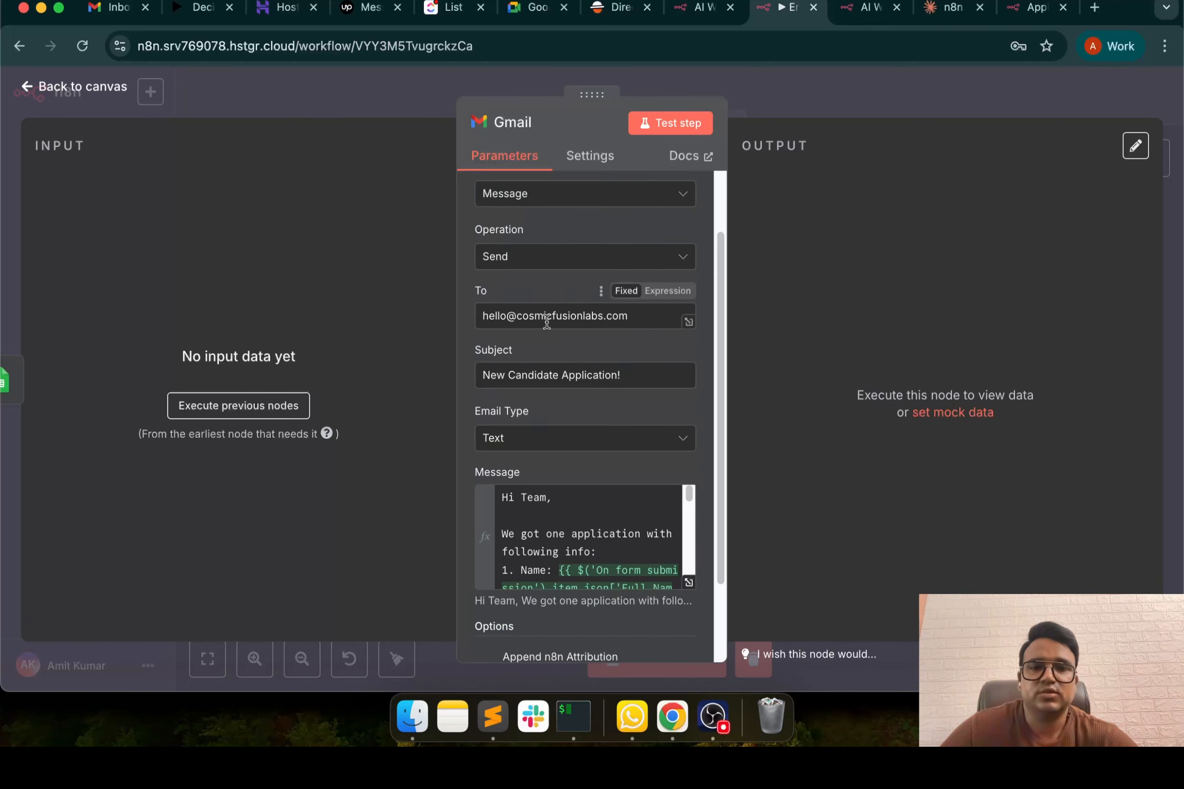
scroll(603, 431, down, 3)
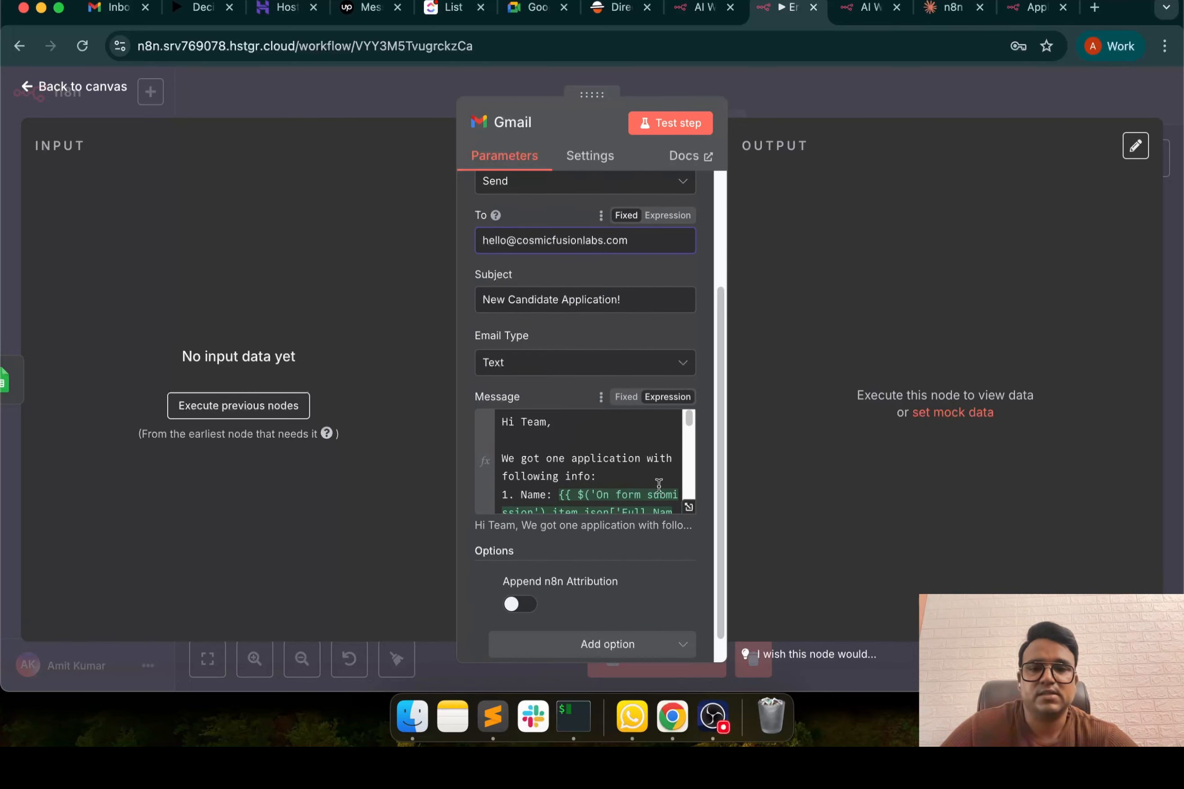
Examine the Gmail message in the full expression editor, comparing its form-field expressions with the submitted data and the rendered result
click(688, 507)
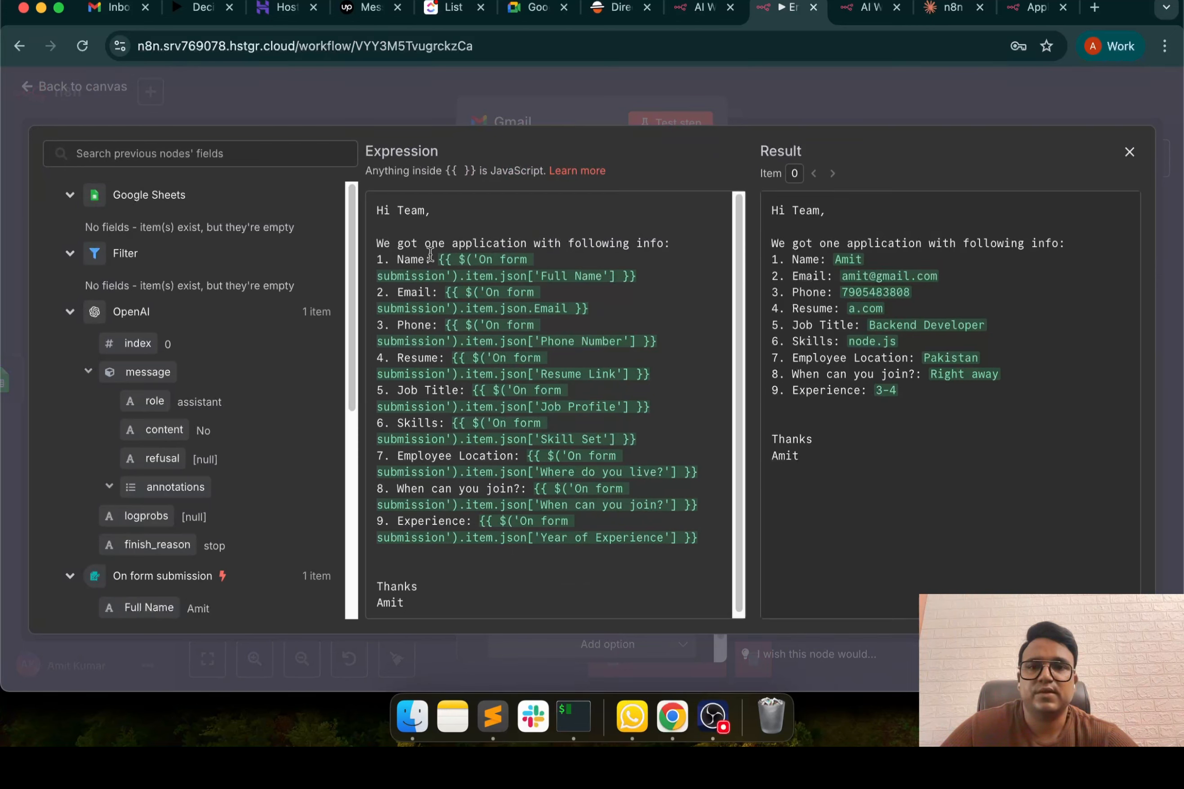
click(652, 271)
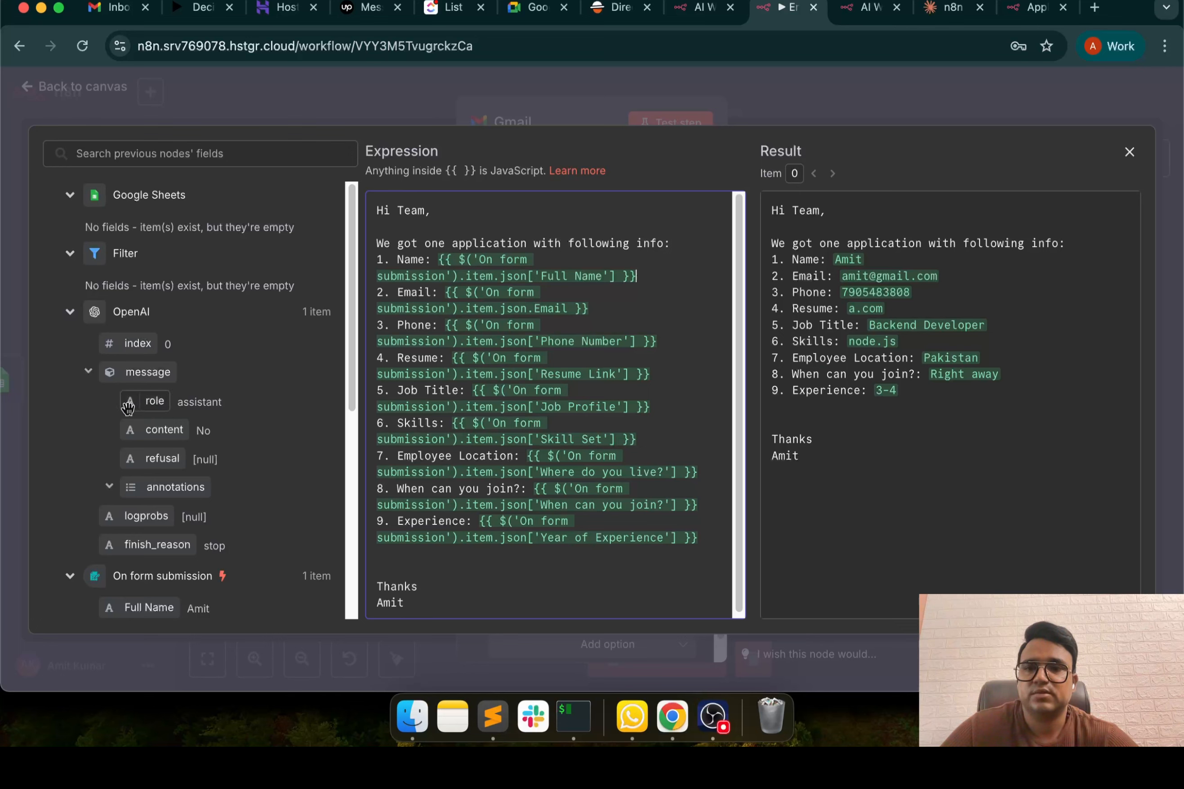
scroll(171, 389, down, 6)
scroll(171, 389, up, 1)
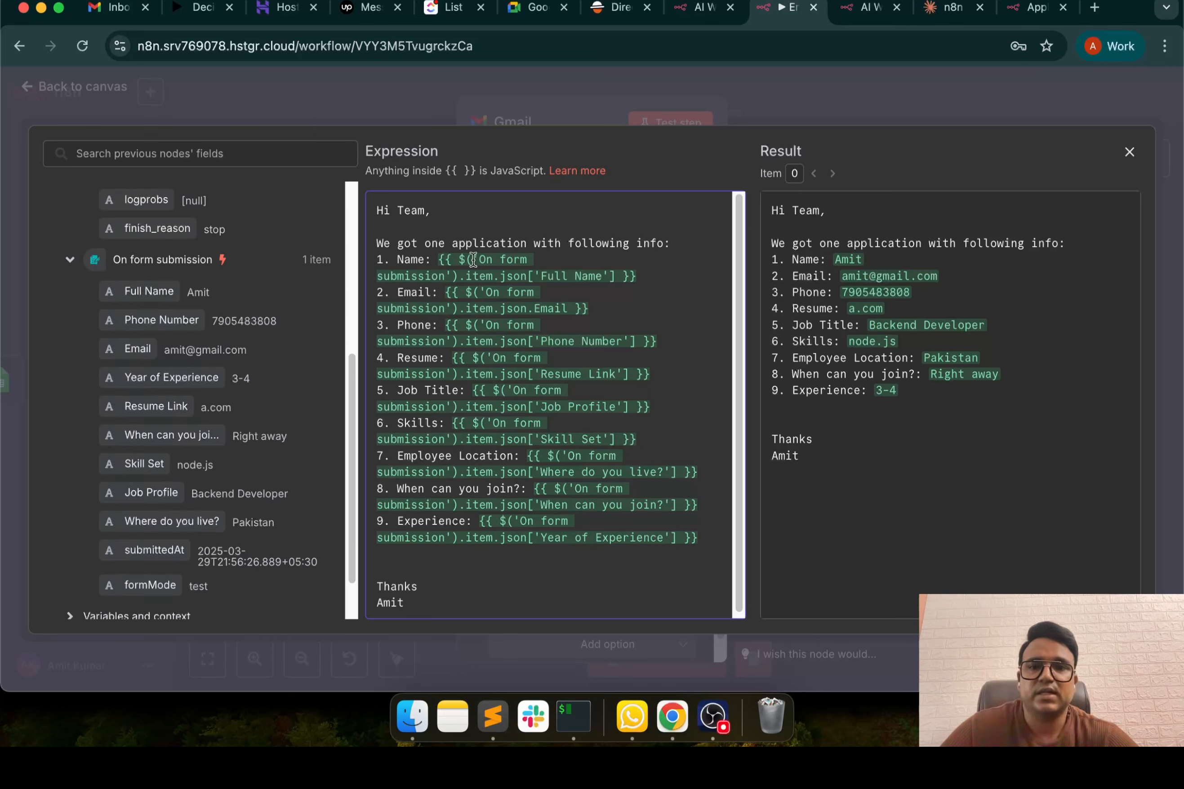
drag(438, 260, 653, 276)
click(654, 277)
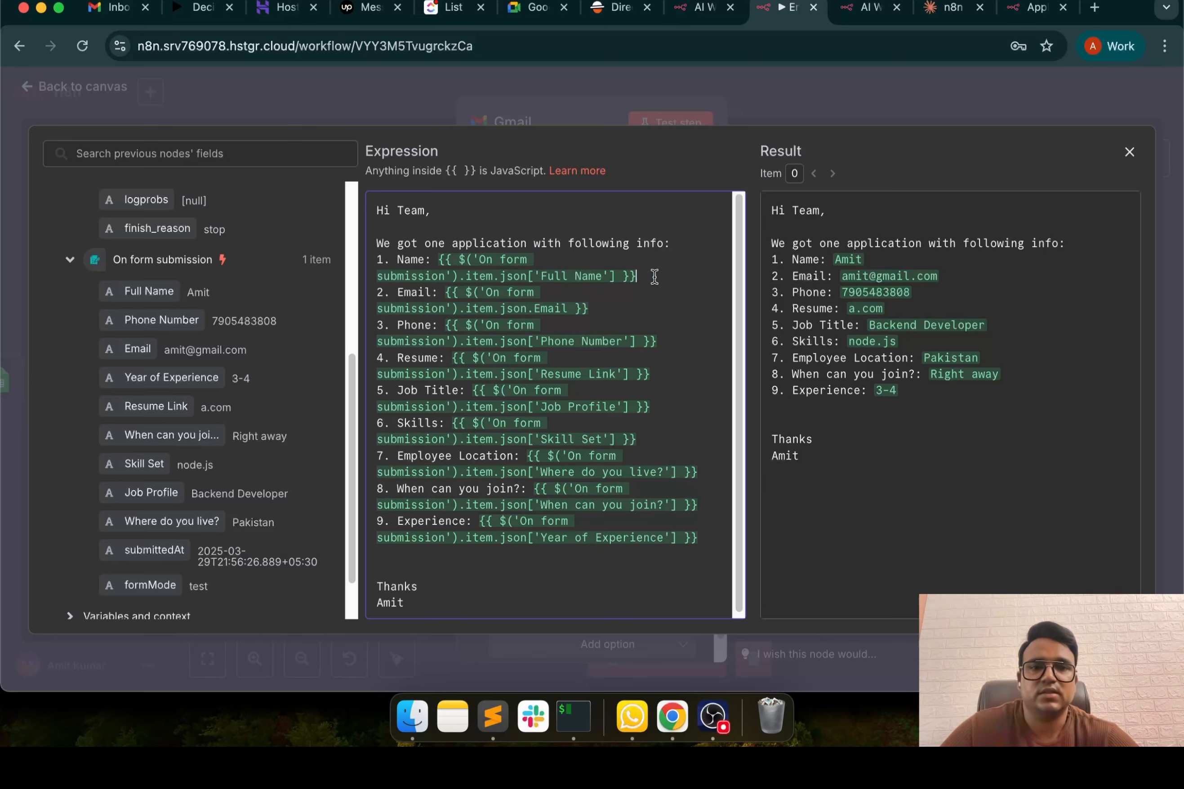
drag(772, 210, 924, 400)
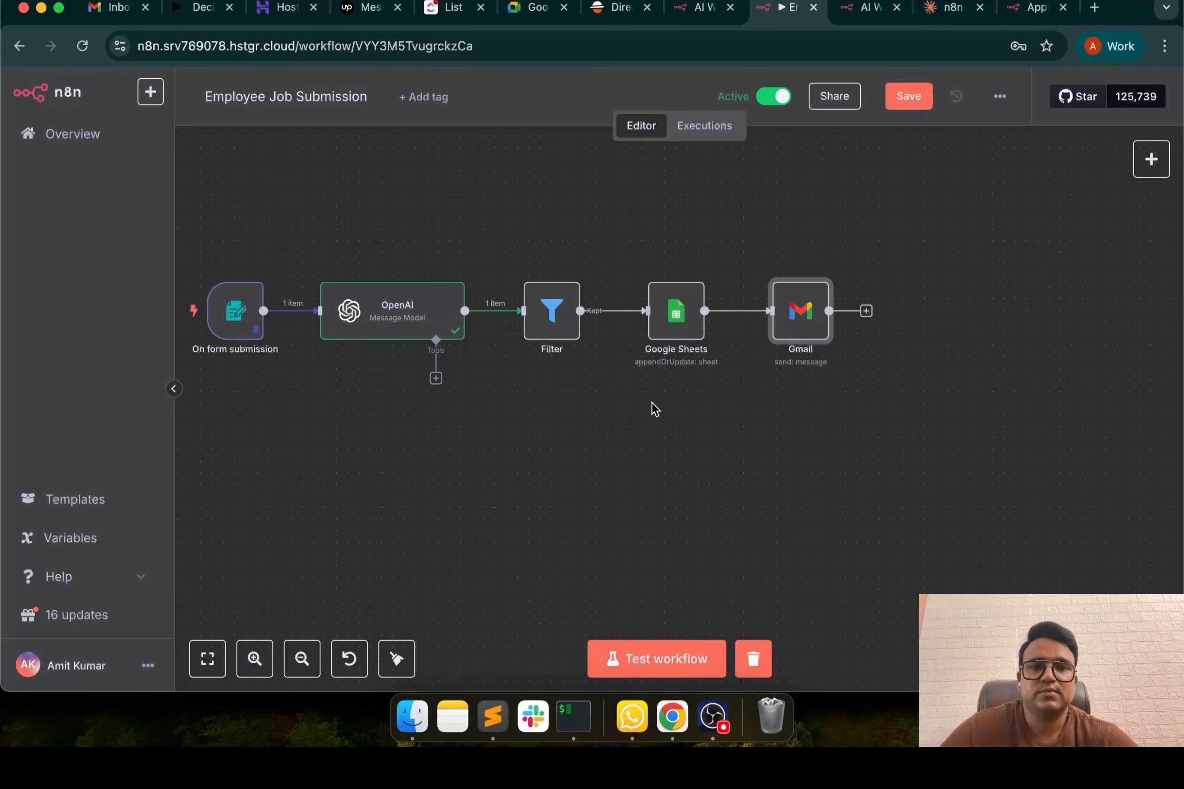
Return to the full Employee Job Submission workflow on the canvas, deactivate it and activate it again
scroll(652, 403, up, 5)
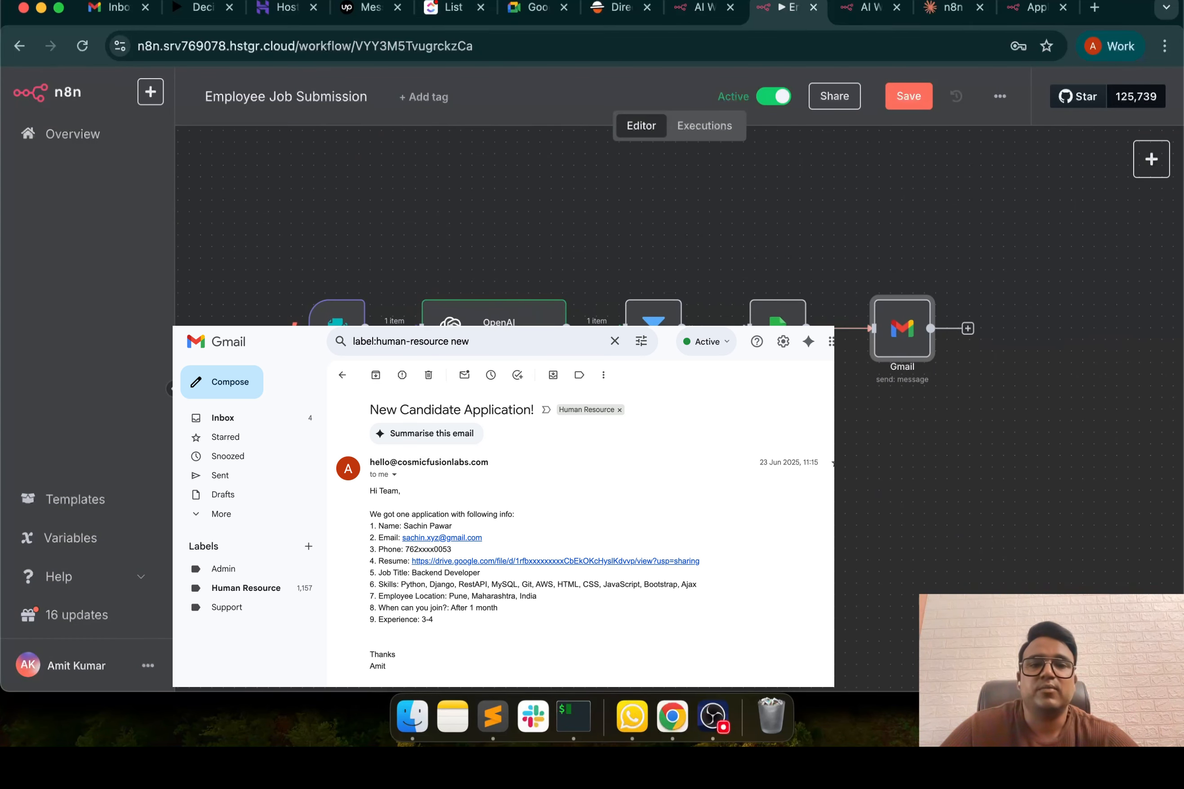
drag(229, 227, 1010, 441)
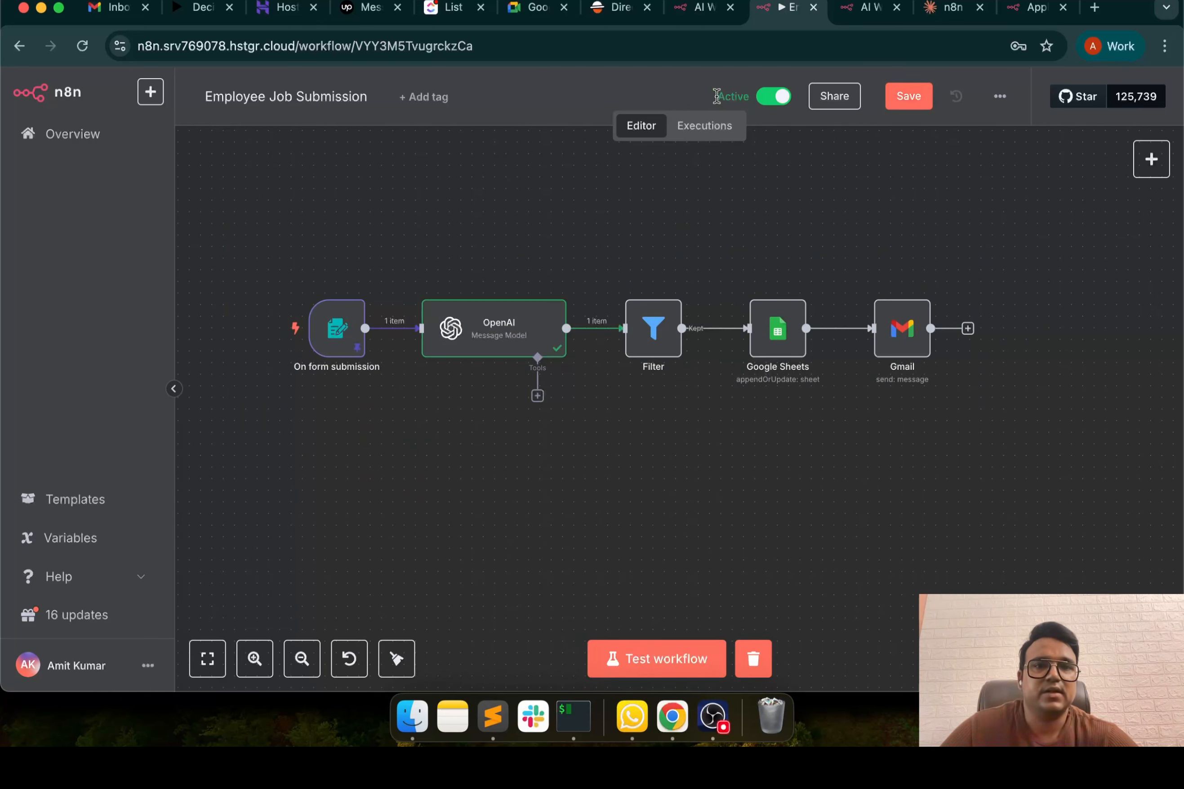
click(772, 99)
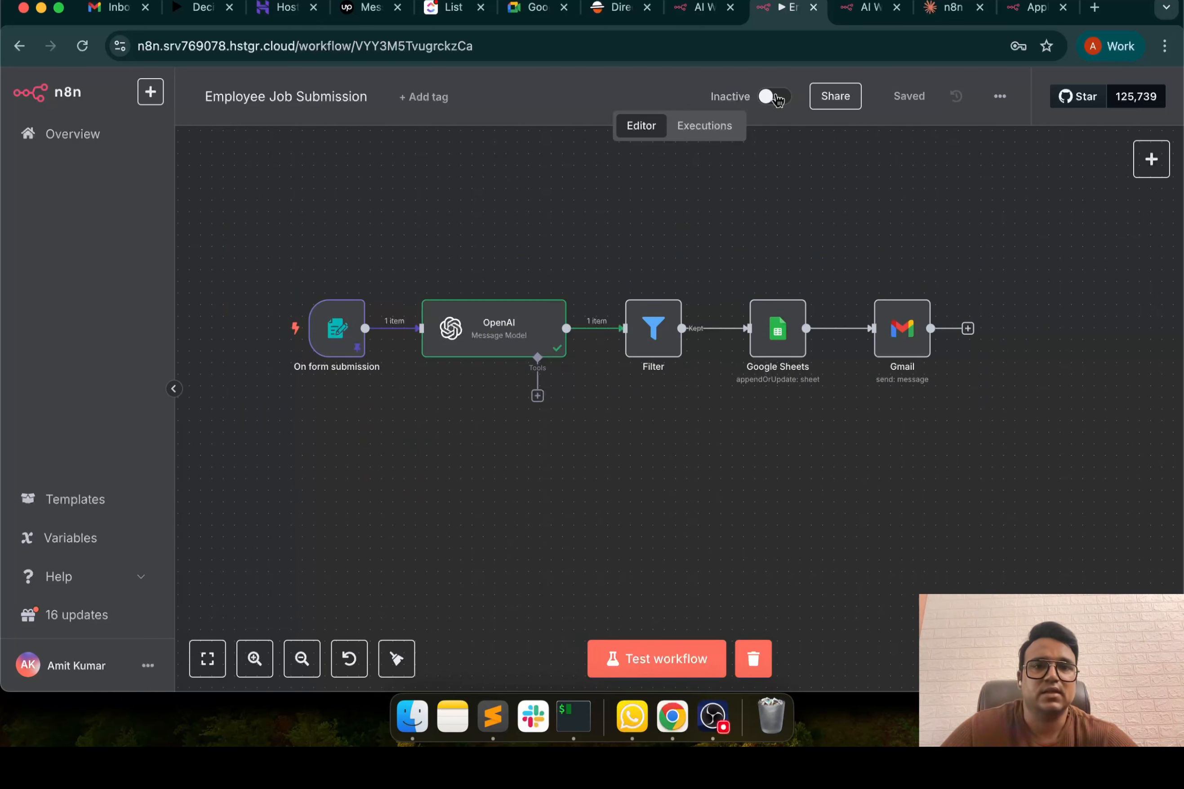
click(768, 99)
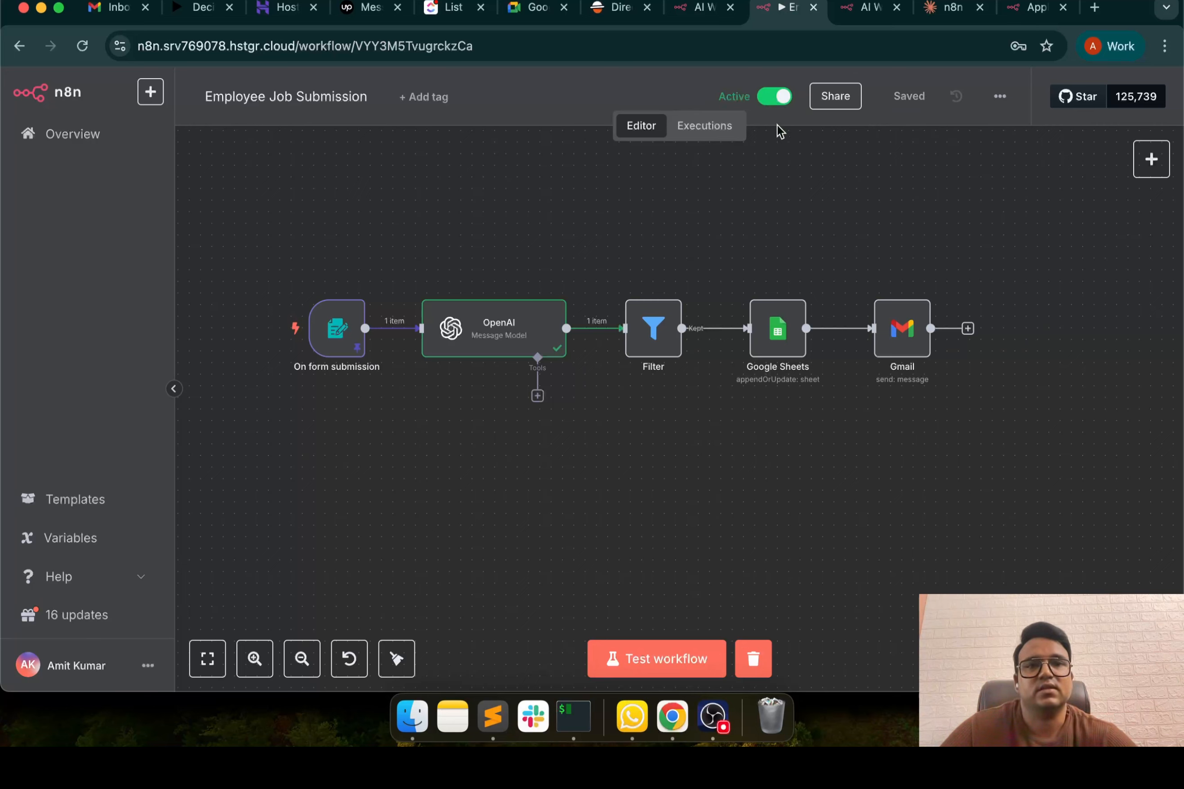